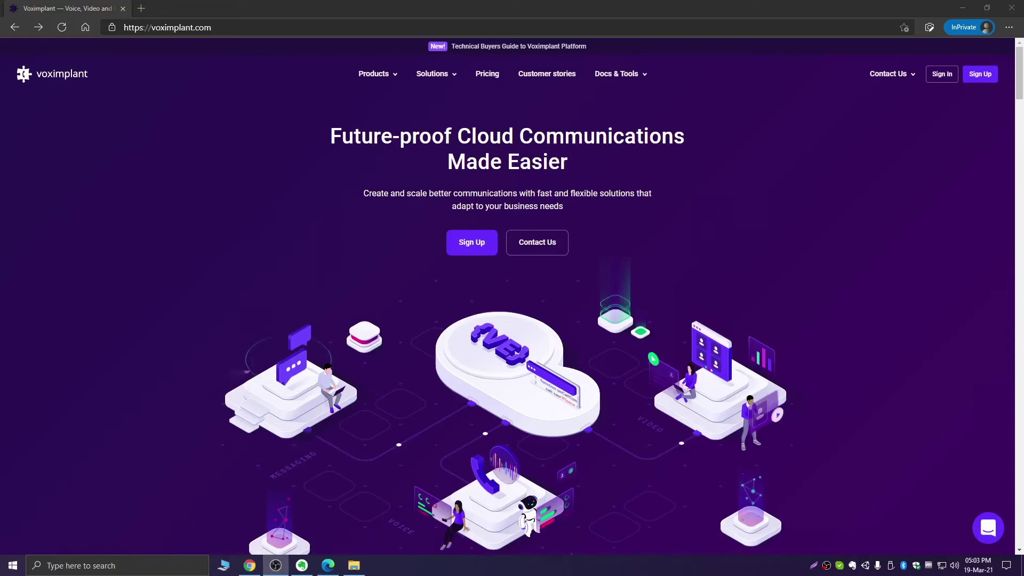
Open the Voximplant Platform sign-up page from the header's Sign Up menu.
{"action": "left_click", "coordinate": [471, 251]}
{"action": "left_click", "coordinate": [457, 286]}
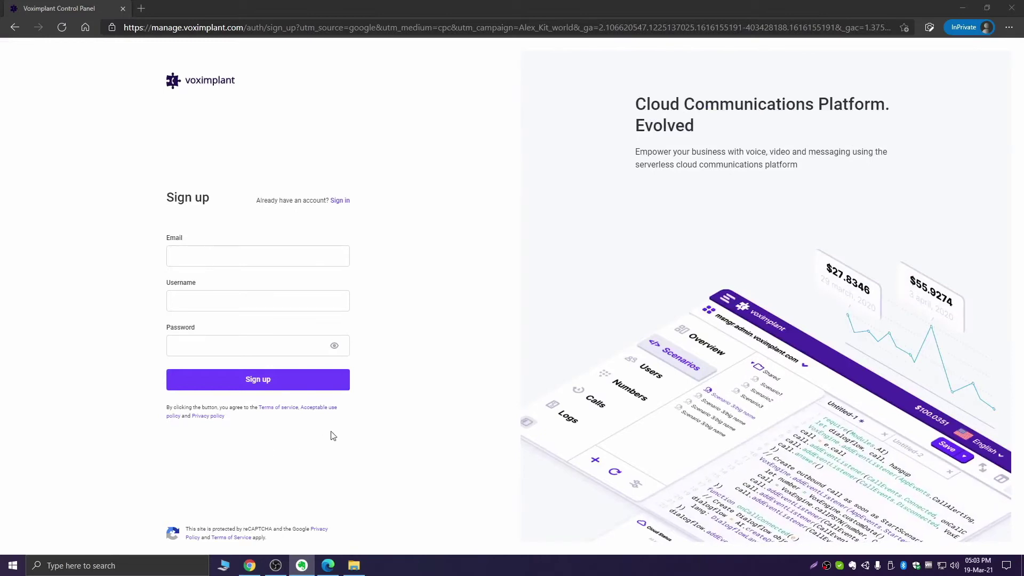
Enter the account e-mail and reuse its name part as the username.
{"action": "left_click", "coordinate": [222, 257]}
{"action": "key", "text": "ctrl+v"}
{"action": "left_click", "coordinate": [210, 300]}
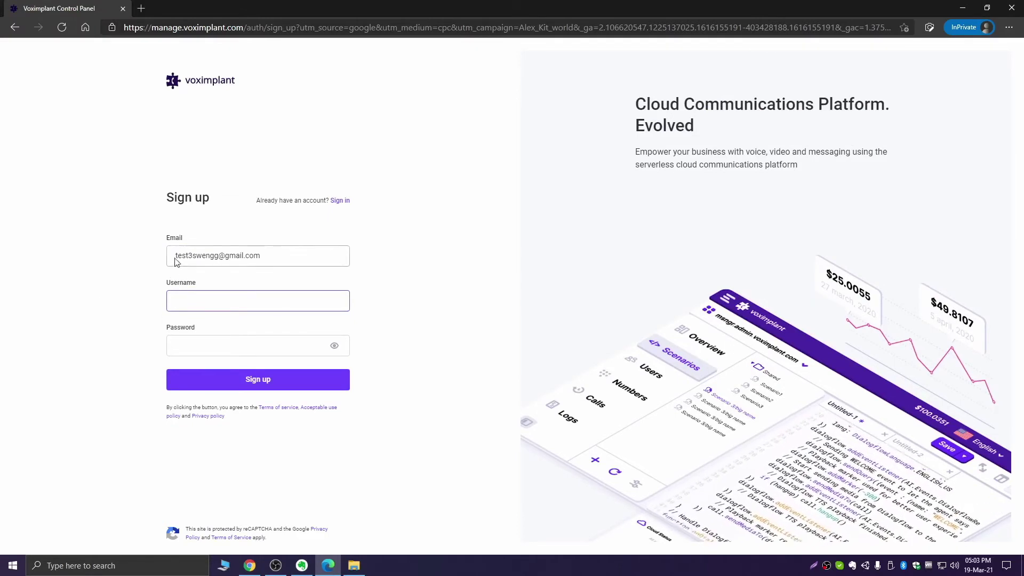
{"action": "left_click_drag", "start_coordinate": [176, 256], "coordinate": [218, 255]}
{"action": "key", "text": "ctrl+c"}
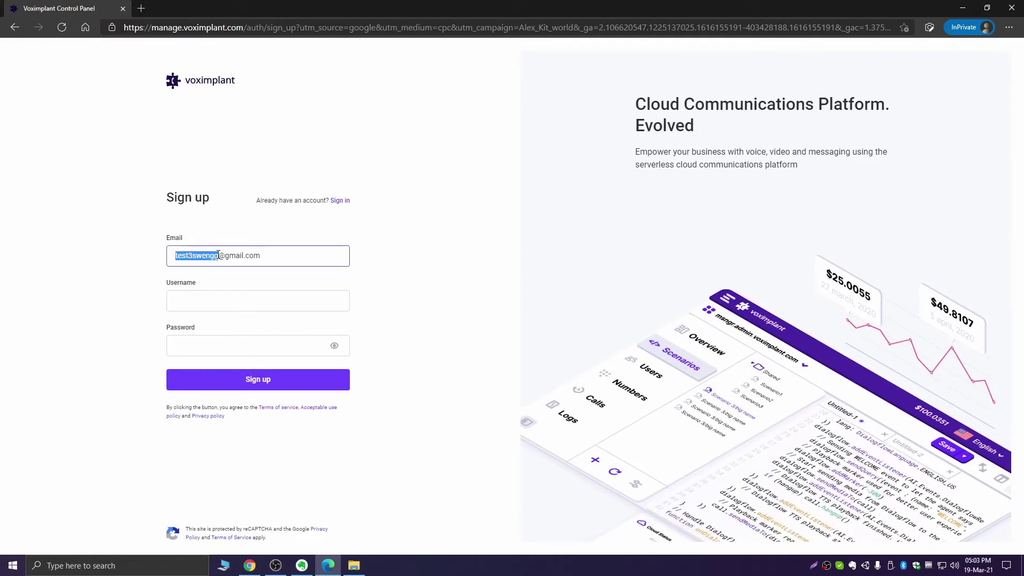
{"action": "left_click", "coordinate": [201, 299]}
{"action": "key", "text": "ctrl+v"}
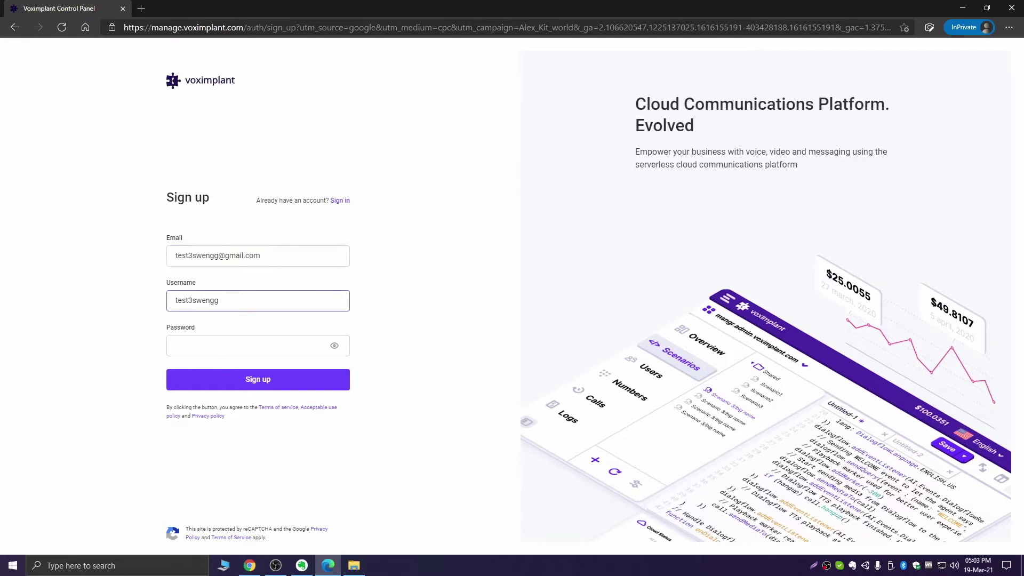
Paste the account password and submit the sign-up form.
{"action": "key", "text": "alt+Tab"}
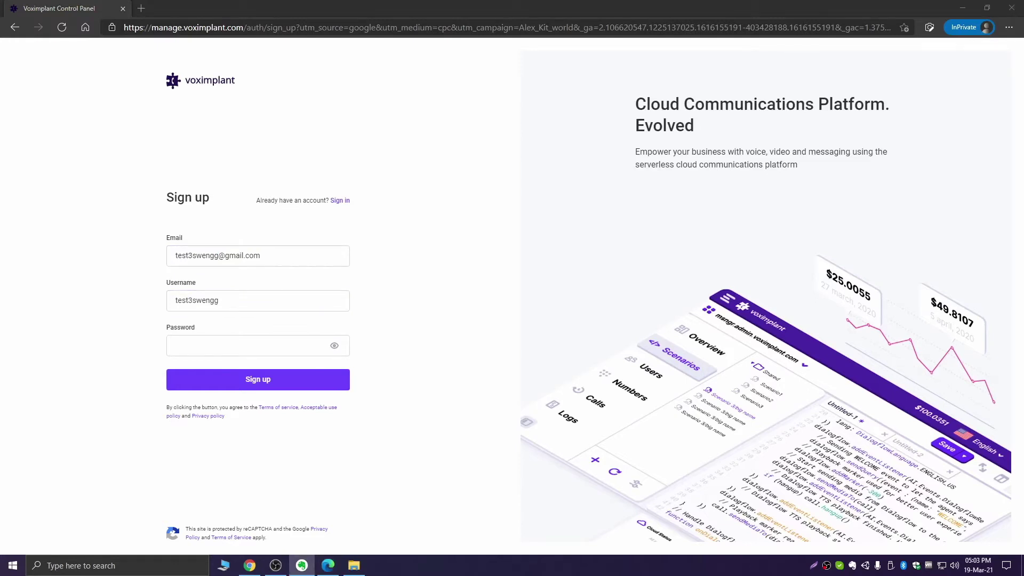
{"action": "left_click", "coordinate": [231, 343]}
{"action": "key", "text": "ctrl+v"}
{"action": "left_click", "coordinate": [212, 378]}
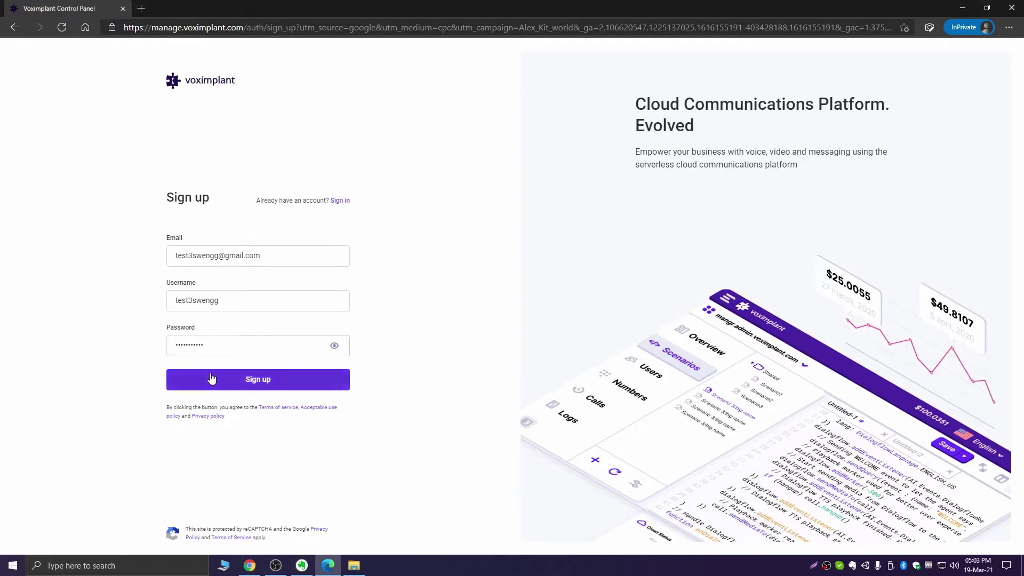
Enter the e-mailed confirmation code to verify the new account.
{"action": "key", "text": "alt+Tab"}
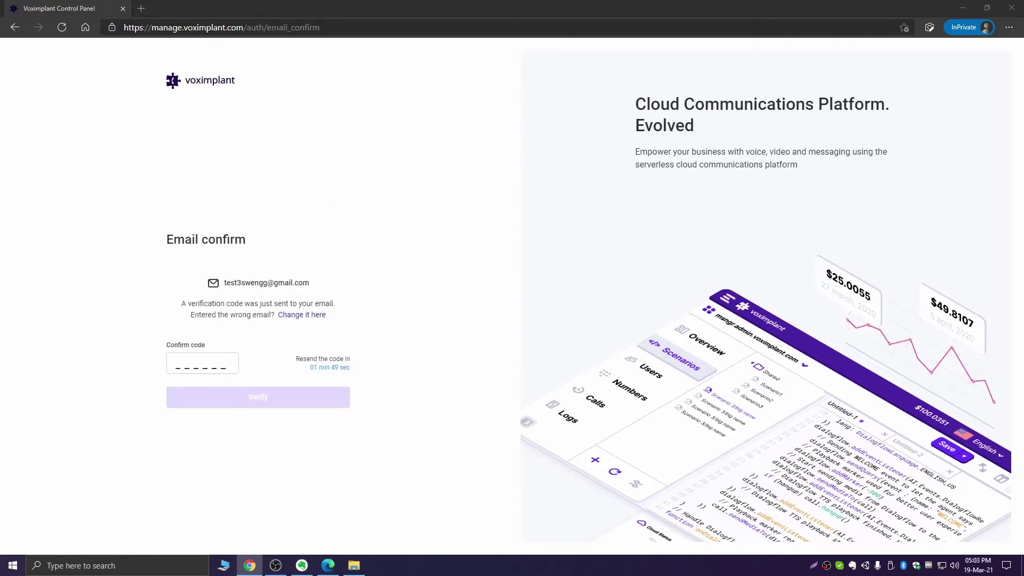
{"action": "left_click", "coordinate": [271, 403]}
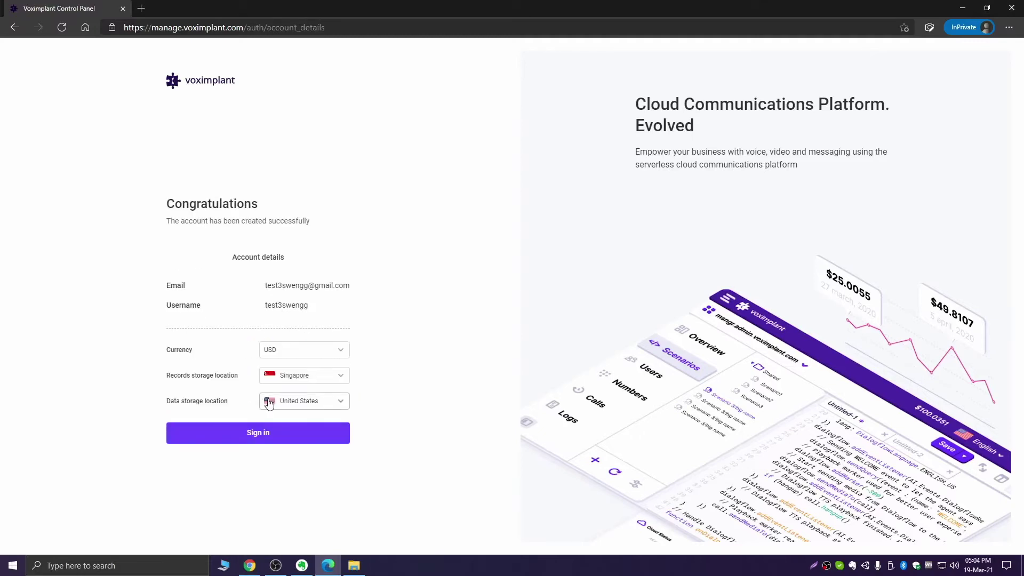
Sign in and apply the Asia/Karachi time zone with Don't ask again ticked.
{"action": "left_click", "coordinate": [263, 432]}
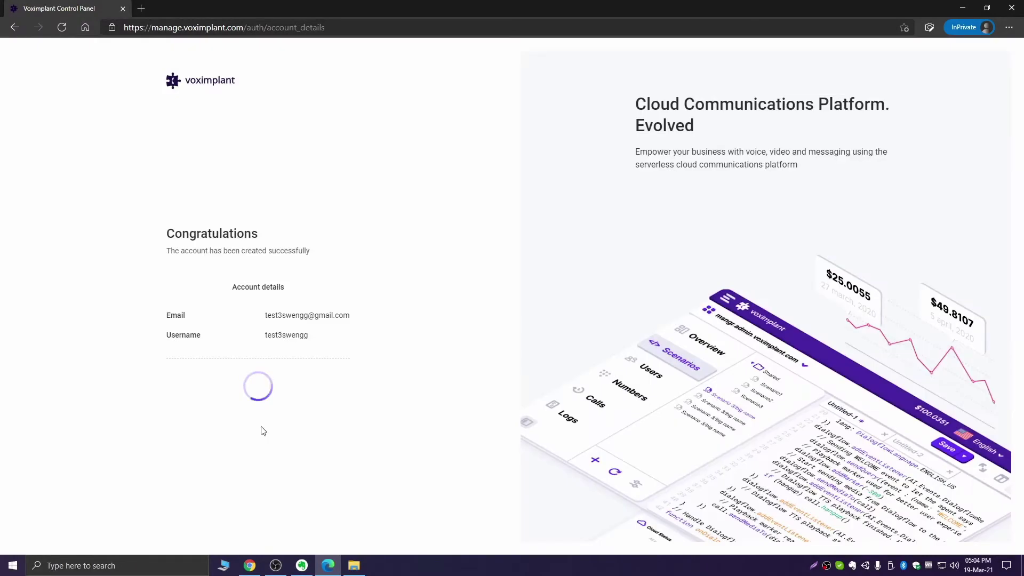
{"action": "left_click", "coordinate": [262, 425]}
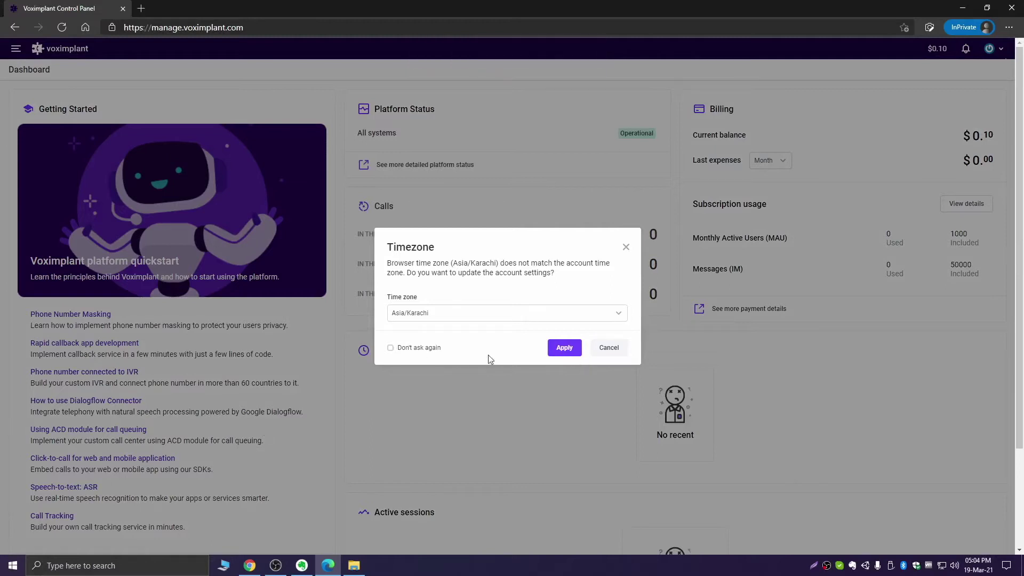
{"action": "left_click", "coordinate": [409, 350]}
{"action": "left_click", "coordinate": [558, 357]}
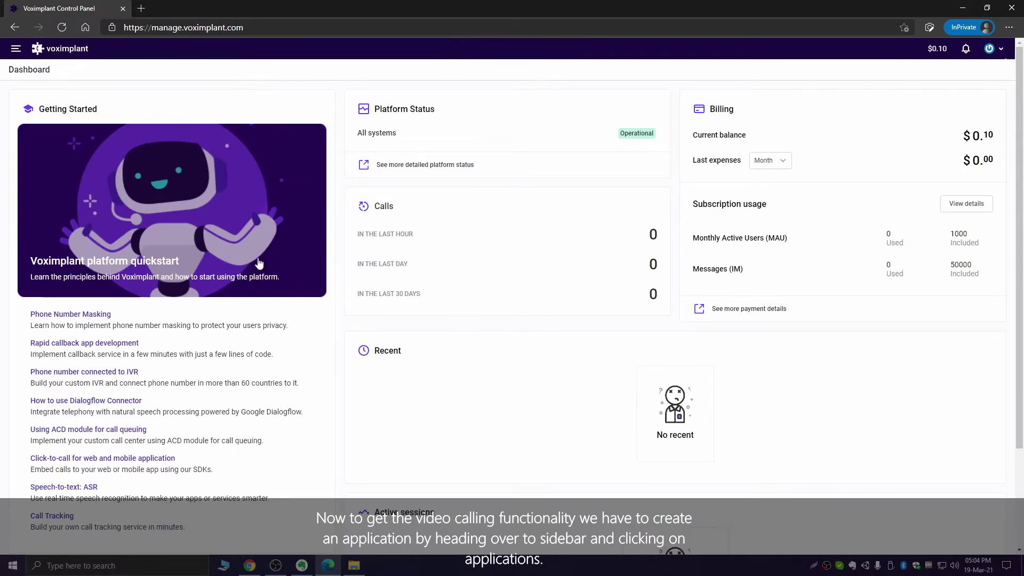
Create an application named videochat from the Applications page.
{"action": "left_click", "coordinate": [15, 49]}
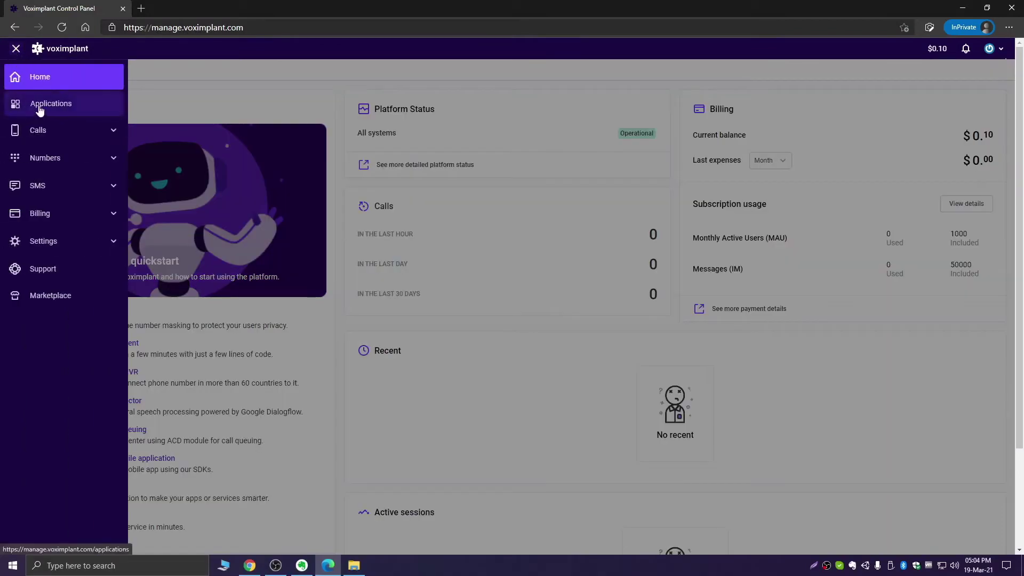
{"action": "left_click", "coordinate": [43, 104]}
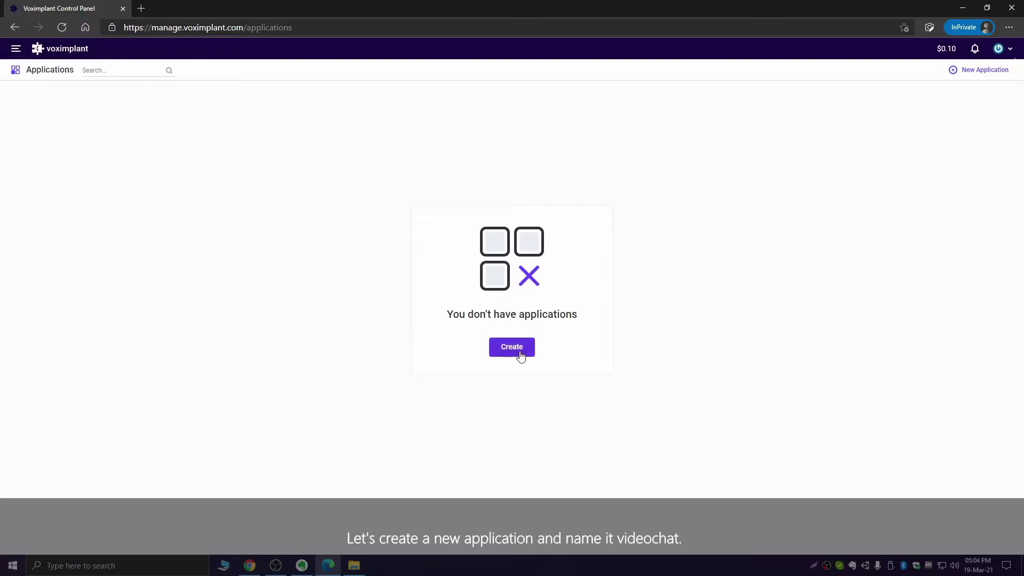
{"action": "left_click", "coordinate": [521, 355]}
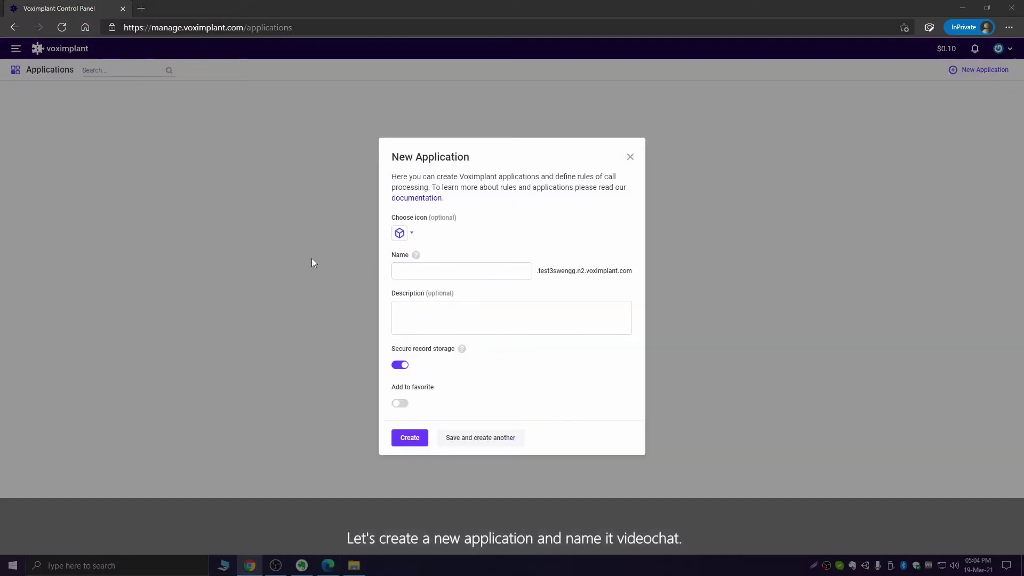
{"action": "left_click", "coordinate": [423, 270]}
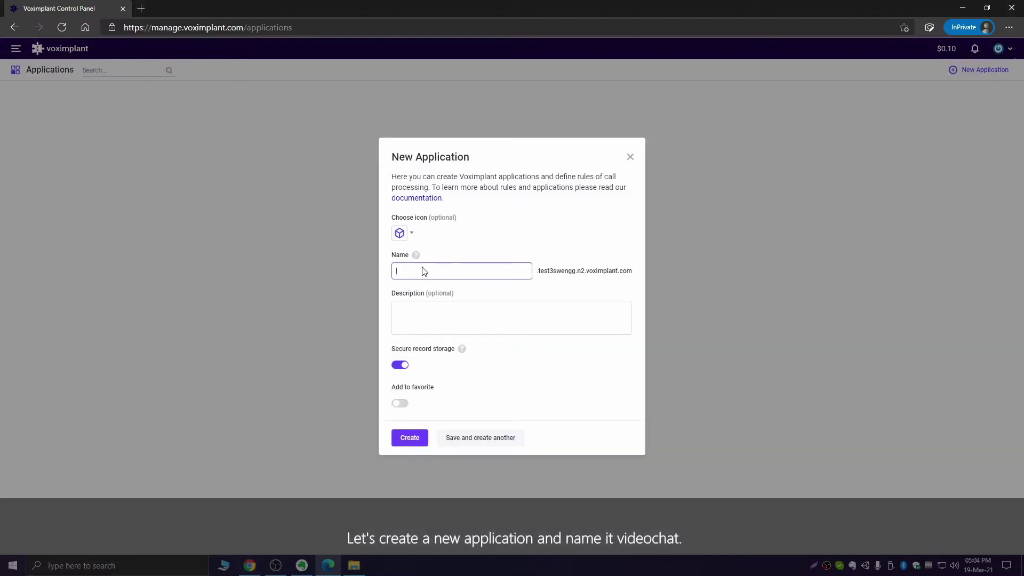
{"action": "type", "text": "videochat"}
{"action": "left_click", "coordinate": [411, 438]}
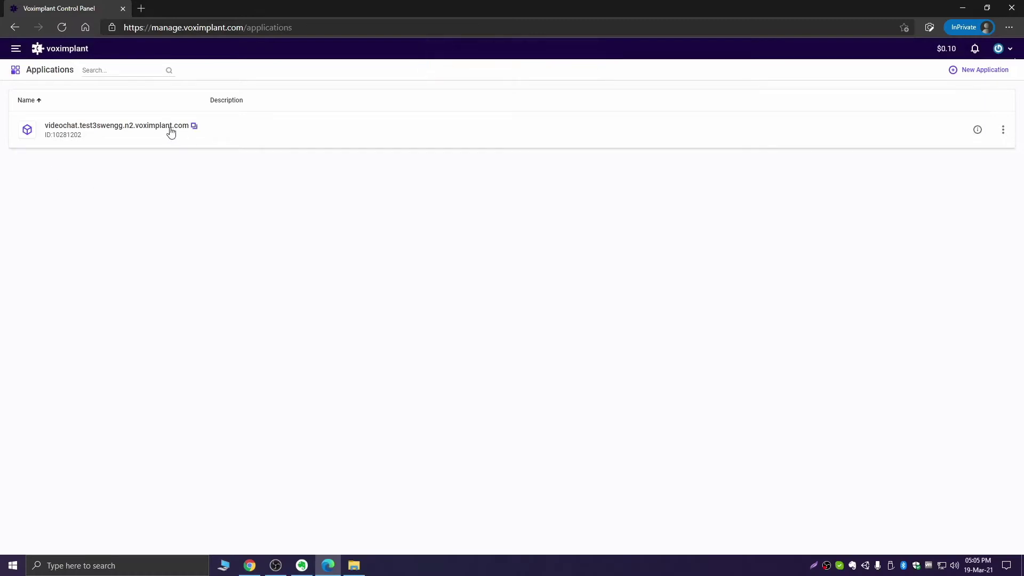
Open the videochat application's Scenarios section.
{"action": "left_click", "coordinate": [127, 133]}
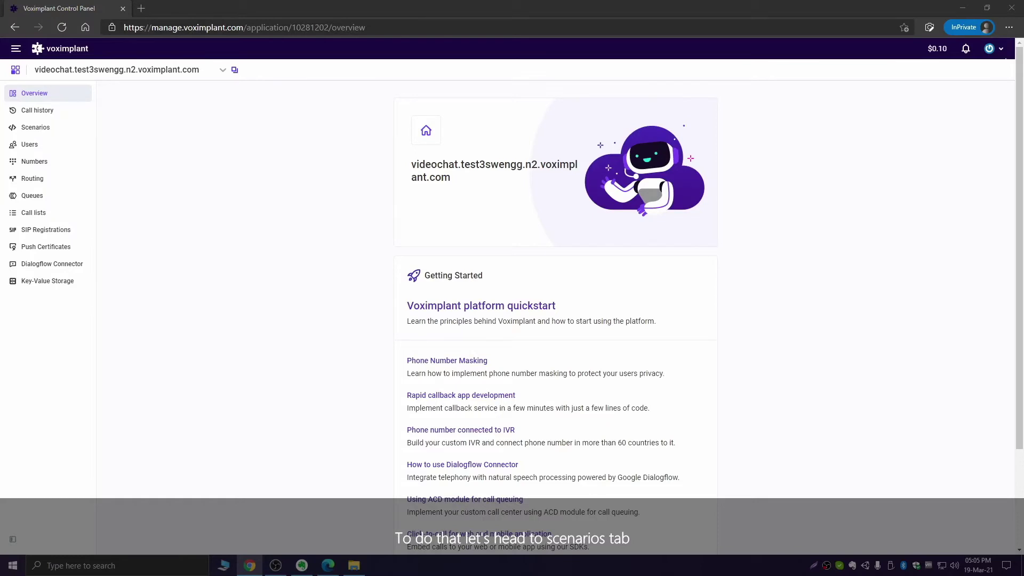
{"action": "left_click", "coordinate": [35, 128]}
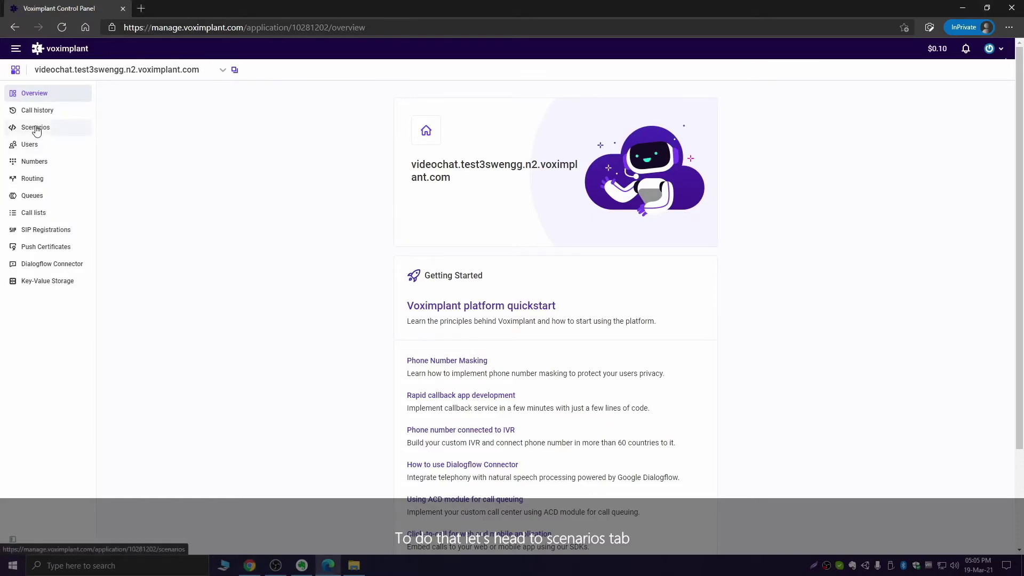
{"action": "left_click", "coordinate": [35, 128]}
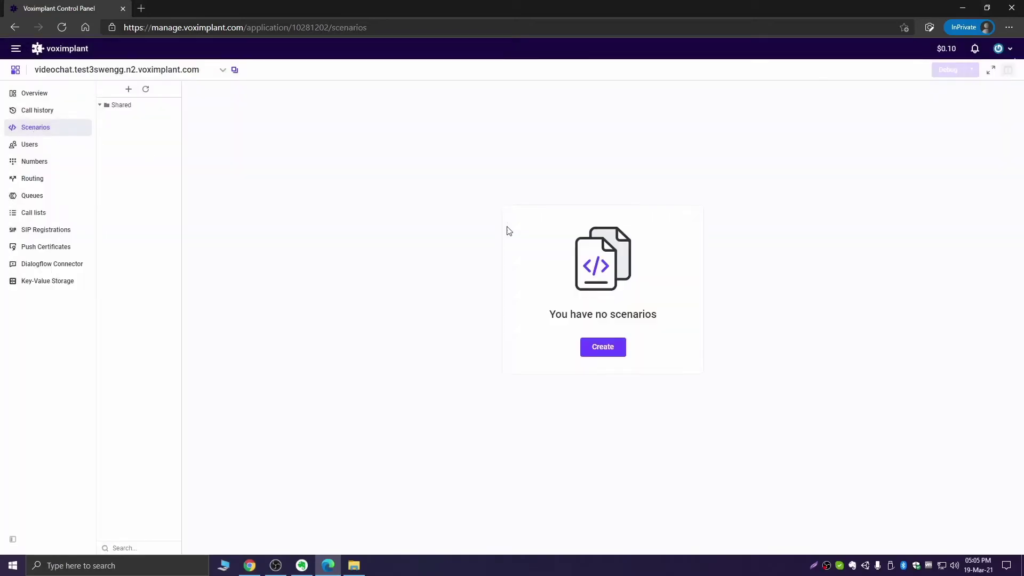
Add a scenario named User2User and open its empty editor.
{"action": "left_click", "coordinate": [623, 349]}
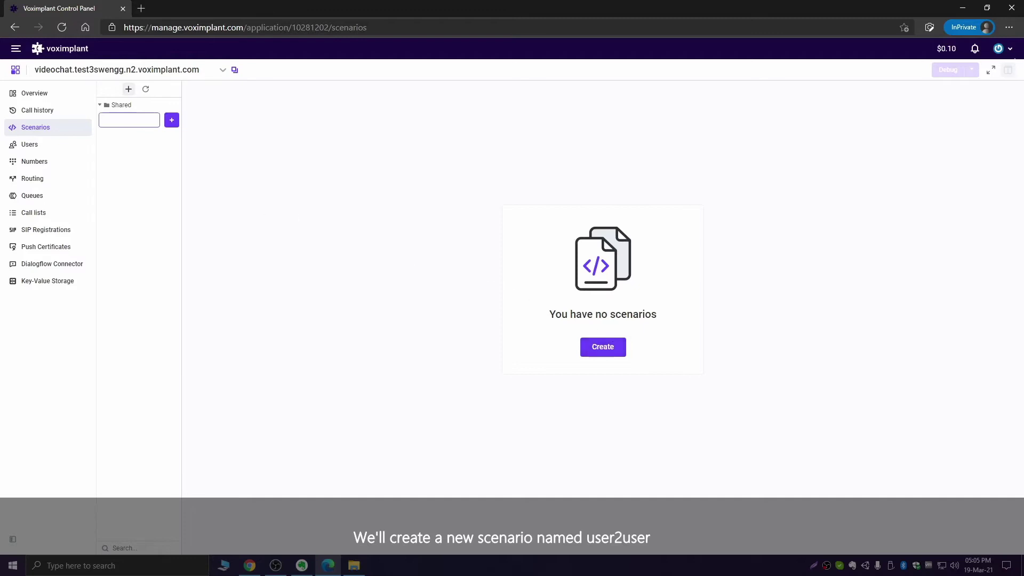
{"action": "key", "text": "alt+Tab"}
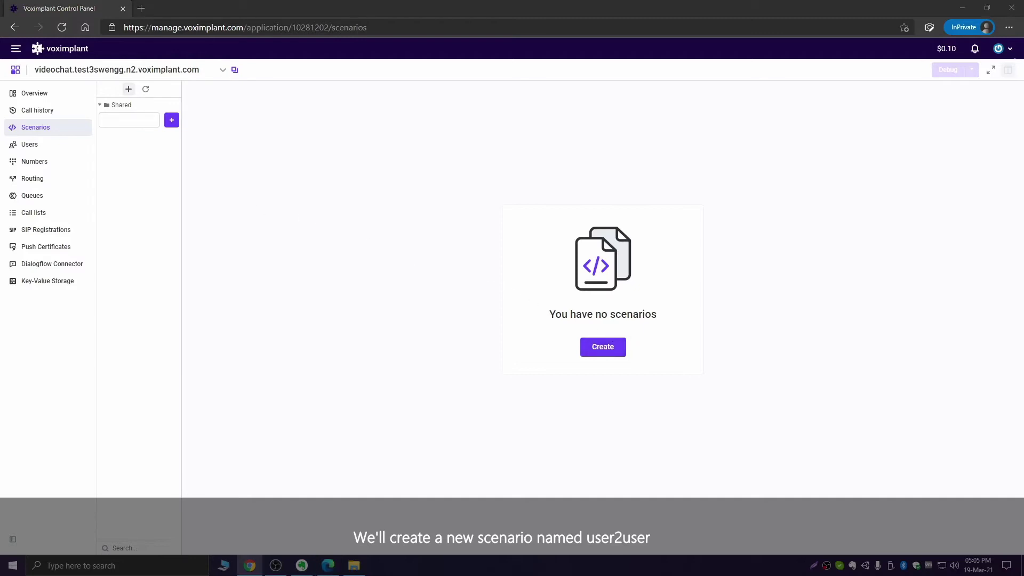
{"action": "left_click", "coordinate": [126, 119]}
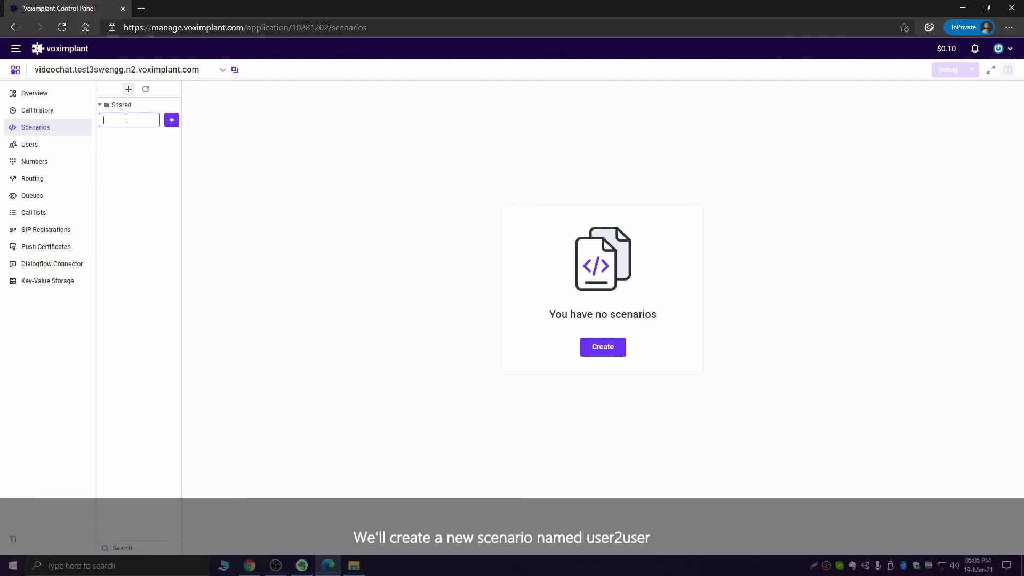
{"action": "type", "text": "User2User"}
{"action": "left_click", "coordinate": [171, 123]}
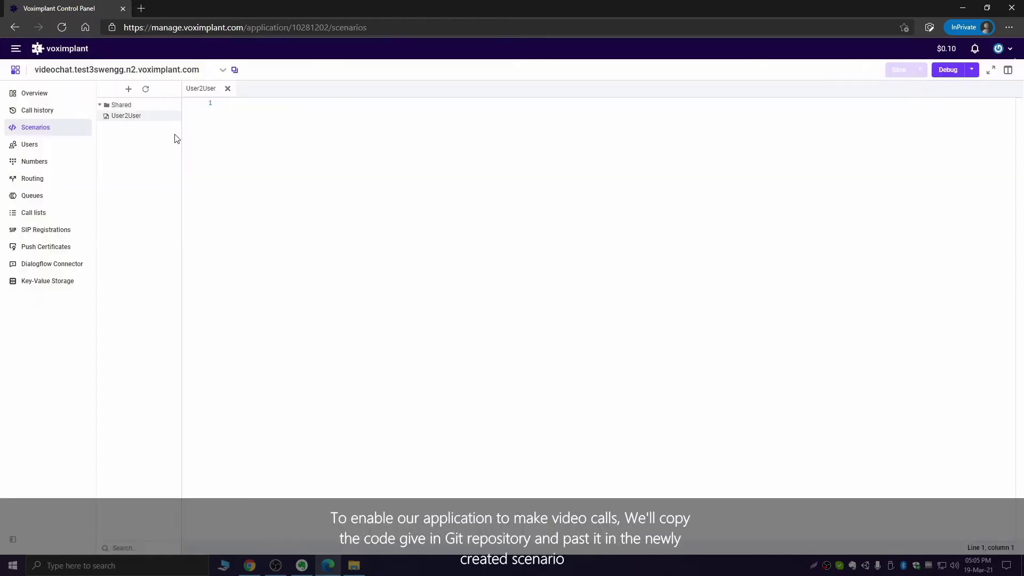
{"action": "left_click", "coordinate": [238, 116]}
{"action": "left_click", "coordinate": [141, 8]}
Load the voximplant-untiy-ar-demo repository page on GitHub.
{"action": "type", "text": "https://github.com/azeemshah27/voximplant-untiy-ar-demo"}
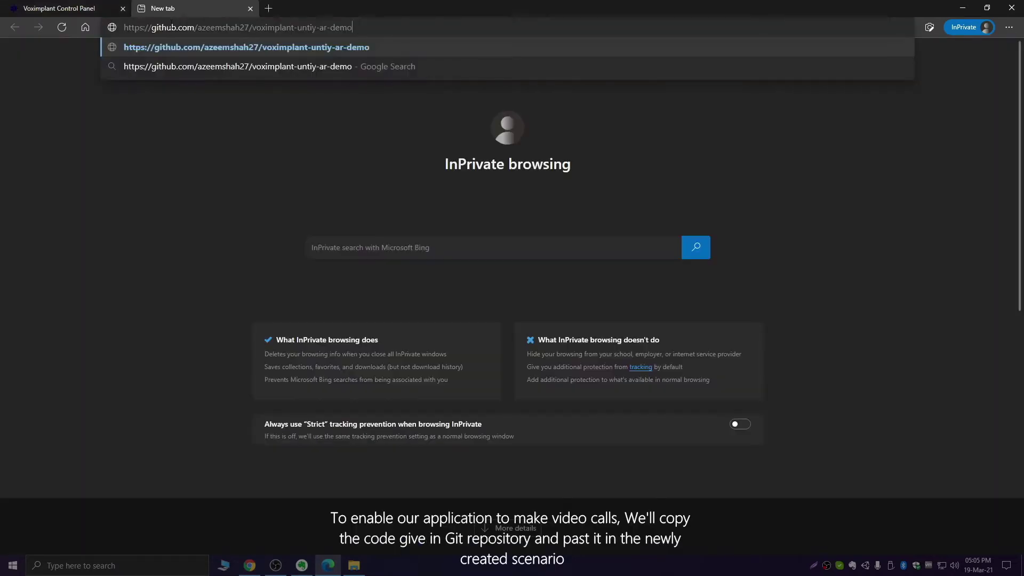
{"action": "key", "text": "Return"}
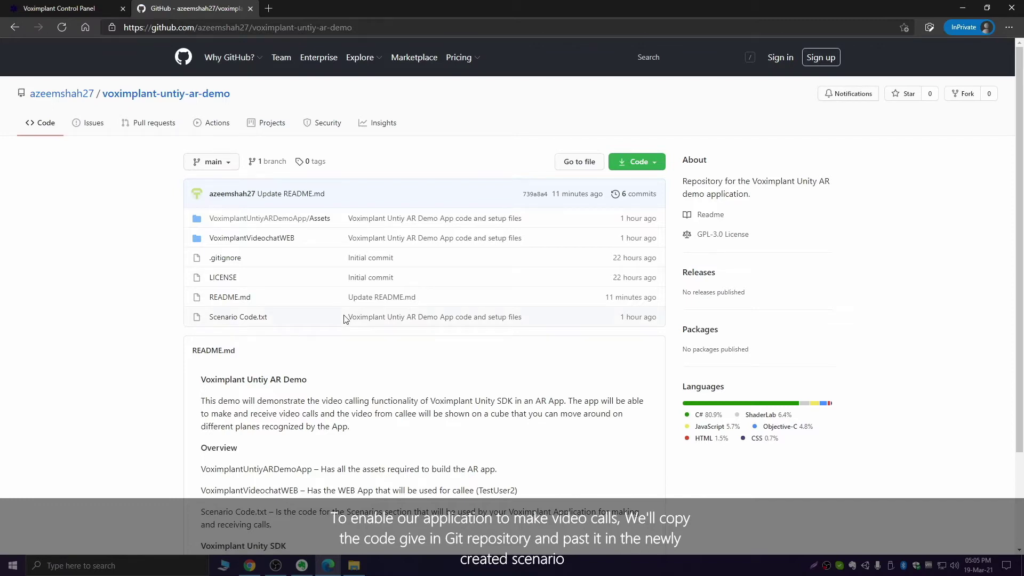
{"action": "scroll", "coordinate": [344, 319], "scroll_direction": "down", "scroll_amount": 2}
{"action": "scroll", "coordinate": [344, 318], "scroll_direction": "up", "scroll_amount": 2}
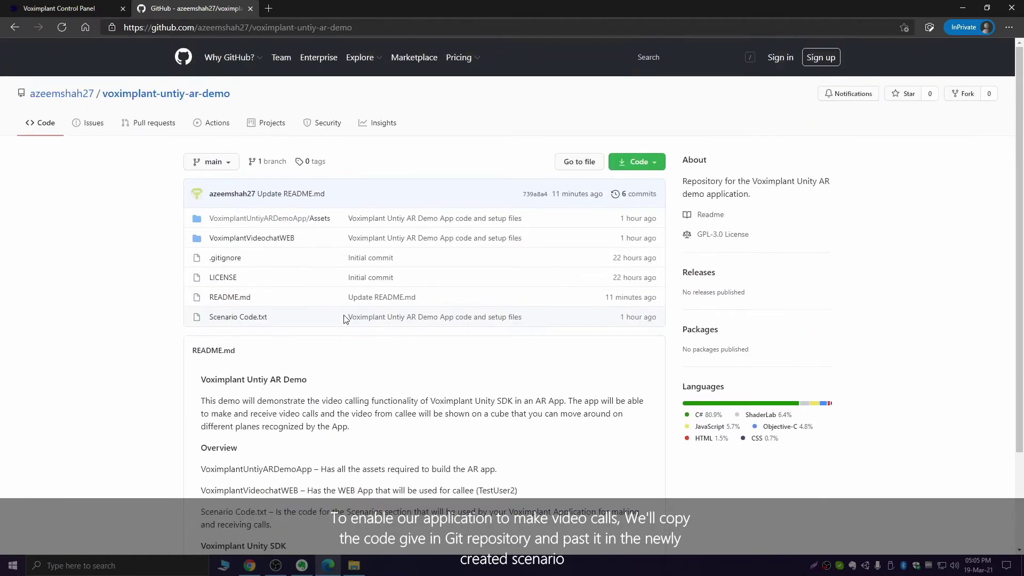
Select the ten lines of Scenario Code.txt and return to the User2User editor.
{"action": "left_click", "coordinate": [238, 317]}
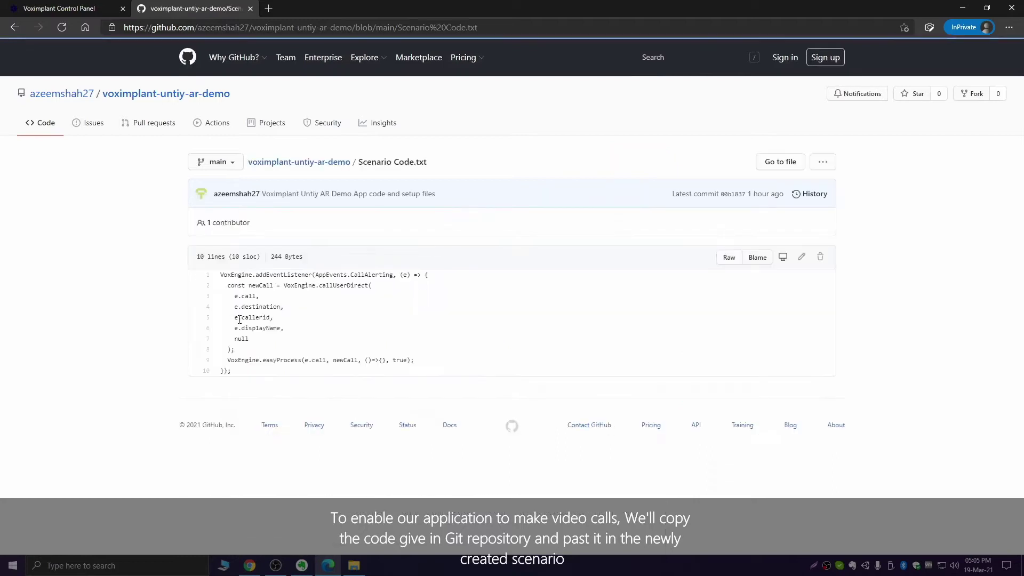
{"action": "left_click_drag", "start_coordinate": [229, 371], "coordinate": [219, 281]}
{"action": "key", "text": "ctrl+c"}
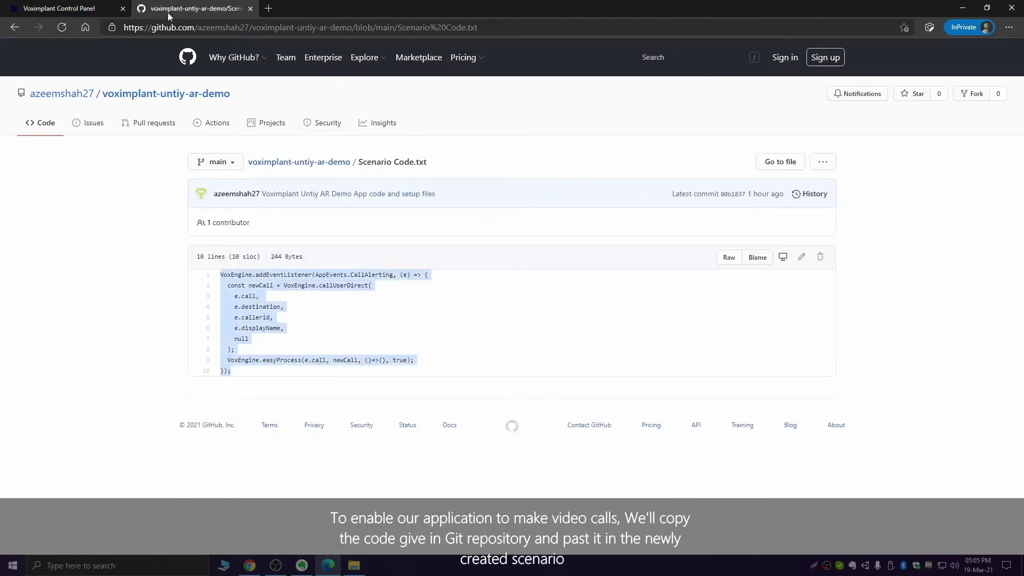
{"action": "left_click", "coordinate": [72, 8]}
{"action": "left_click", "coordinate": [245, 121]}
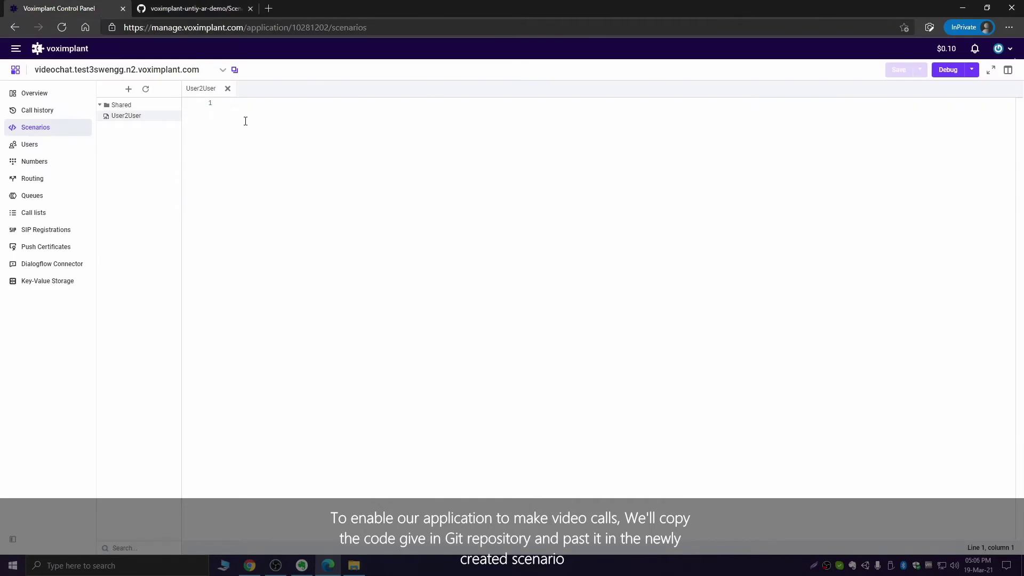
Paste the ten-line CallAlerting code into User2User and save the scenario.
{"action": "key", "text": "ctrl+v"}
{"action": "left_click", "coordinate": [899, 69]}
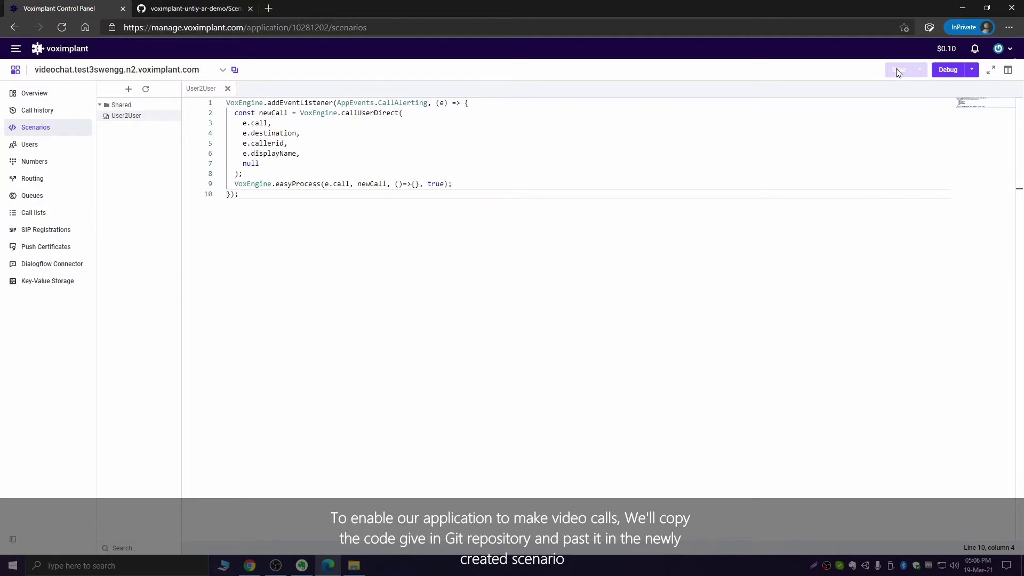
{"action": "key", "text": "alt+Tab"}
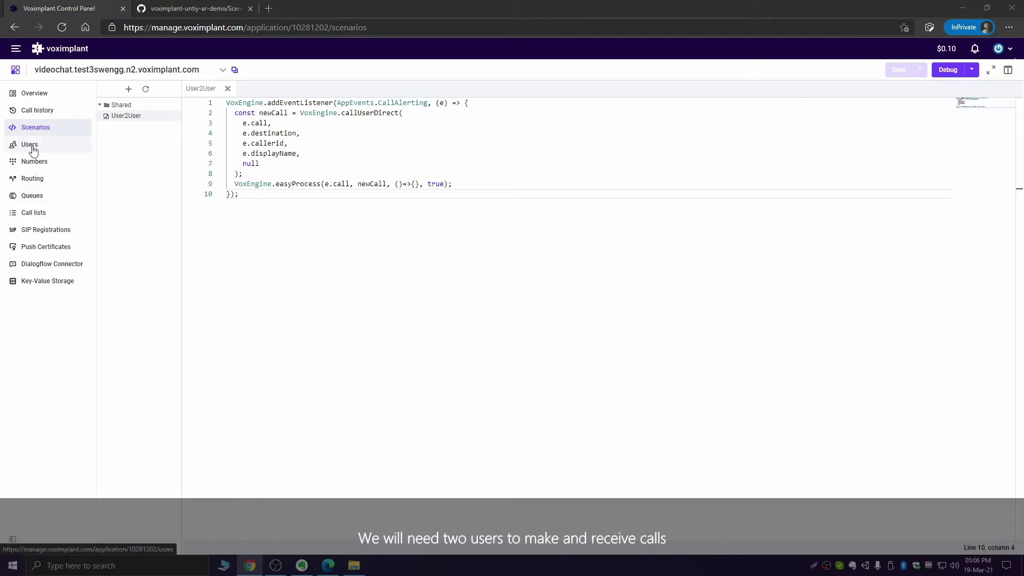
Create user testuser1 with a password and display name Test User 1.
{"action": "left_click", "coordinate": [33, 149]}
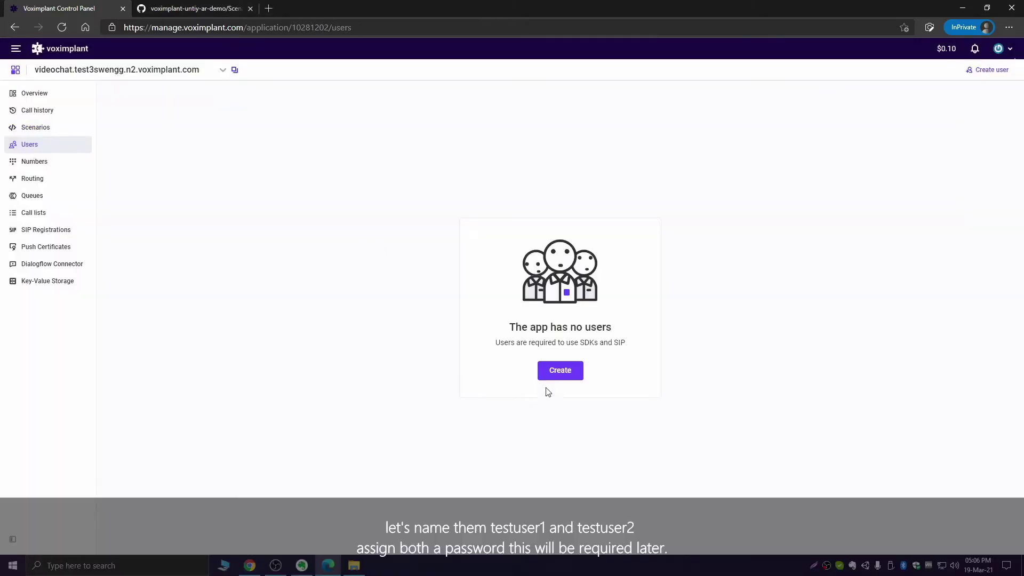
{"action": "left_click", "coordinate": [549, 375]}
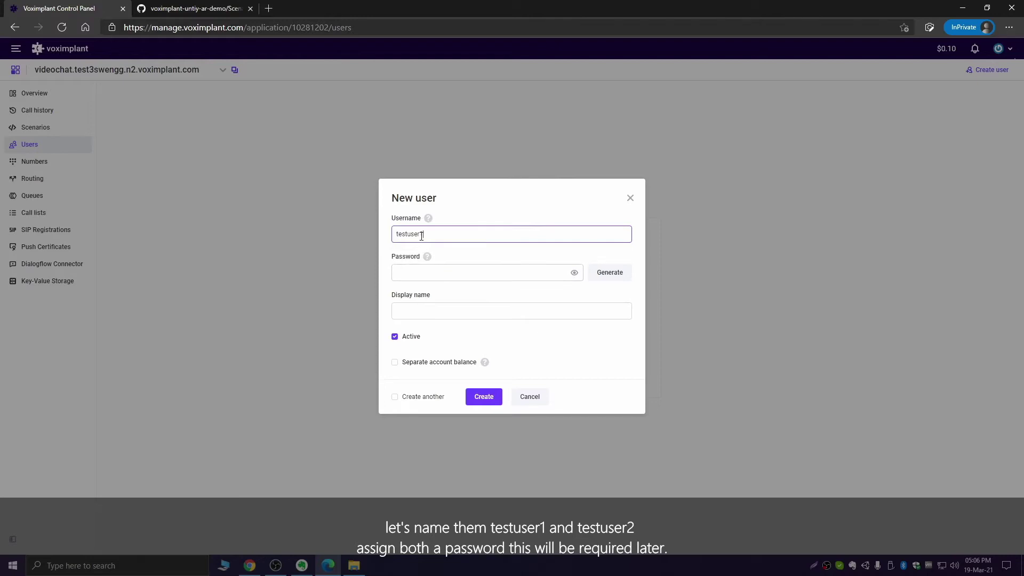
{"action": "left_click", "coordinate": [412, 271]}
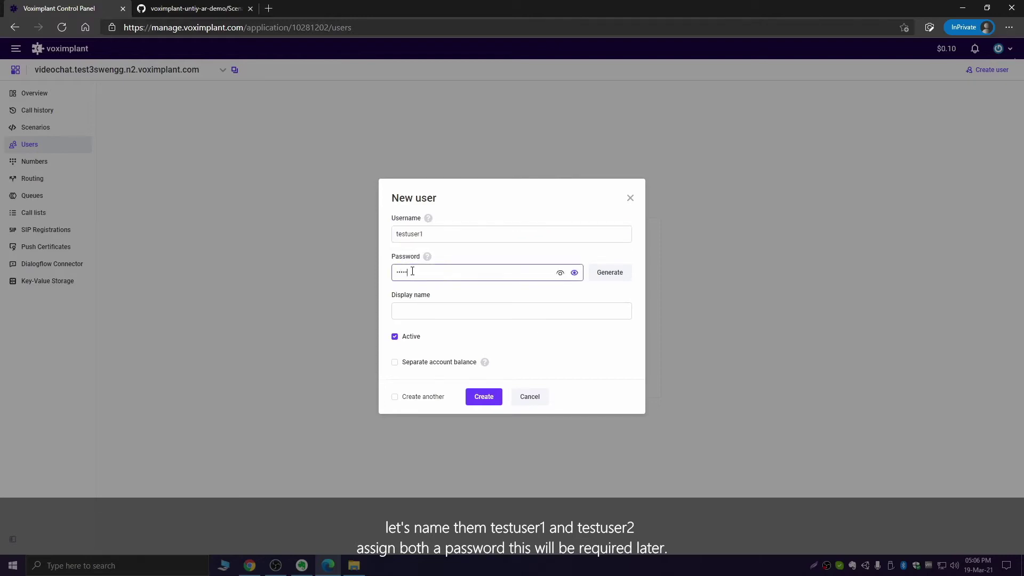
{"action": "key", "text": "BackSpace"}
{"action": "key", "text": "BackSpace"}
{"action": "key", "text": "BackSpace"}
{"action": "key", "text": "BackSpace"}
{"action": "left_click", "coordinate": [421, 312]}
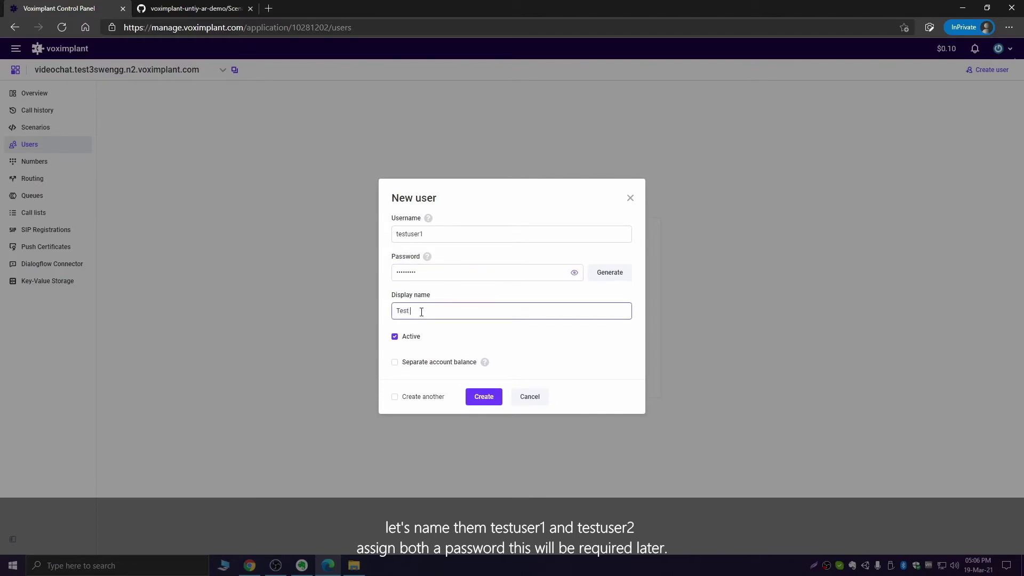
{"action": "left_click", "coordinate": [484, 401]}
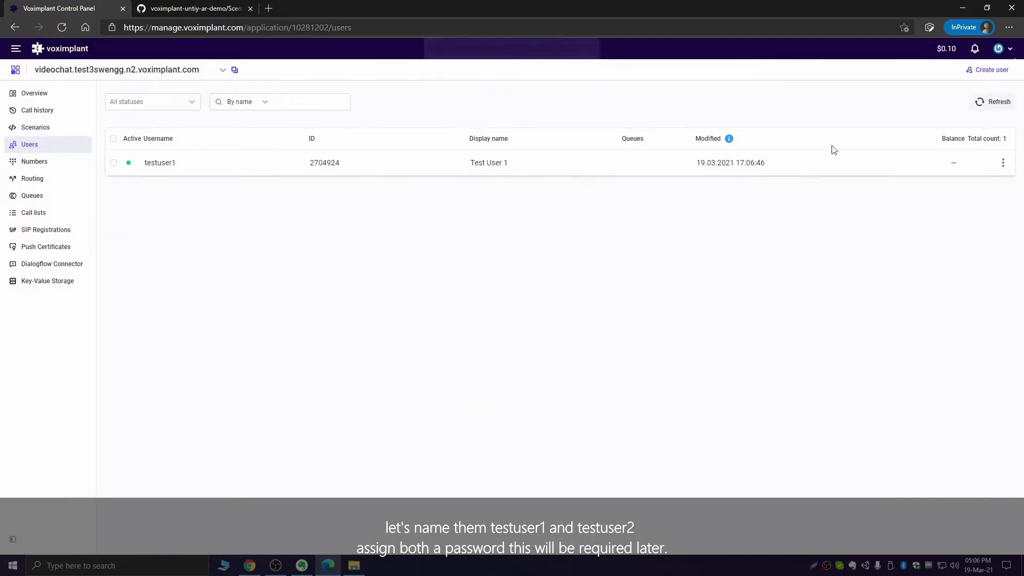
Create user testuser2 with a password and display name Test User 2.
{"action": "left_click", "coordinate": [984, 73]}
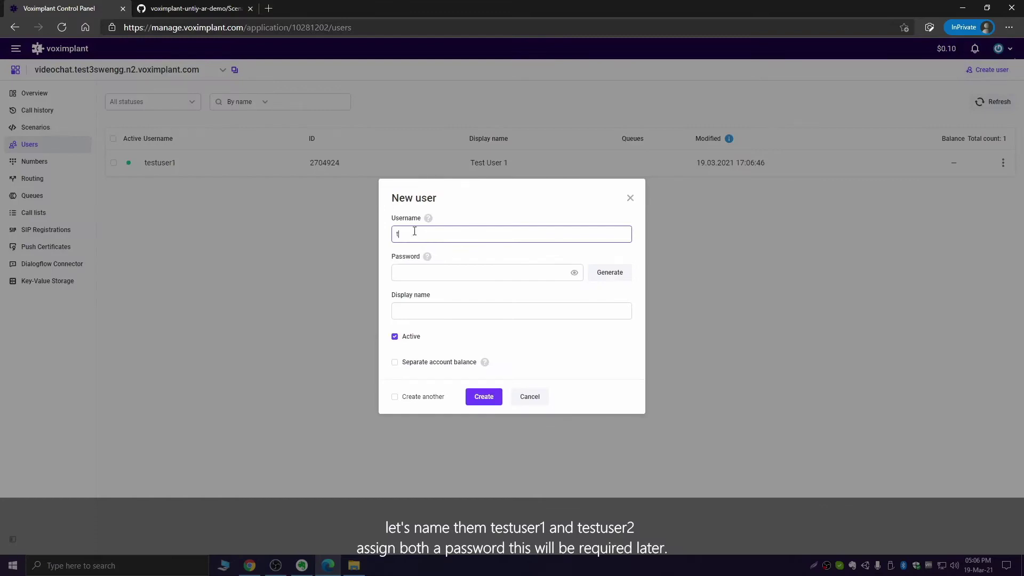
{"action": "key", "text": "Tab"}
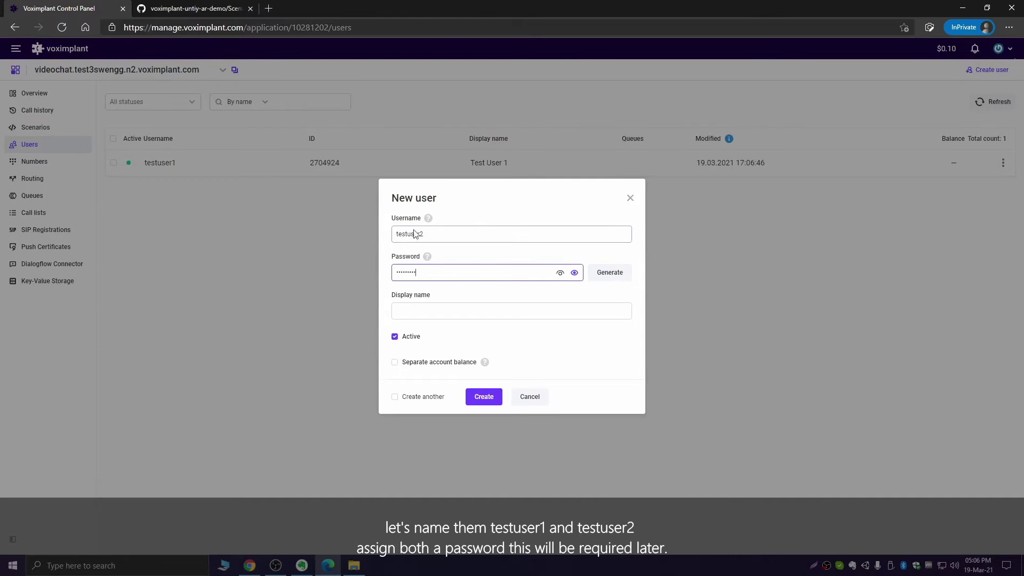
{"action": "left_click", "coordinate": [431, 309]}
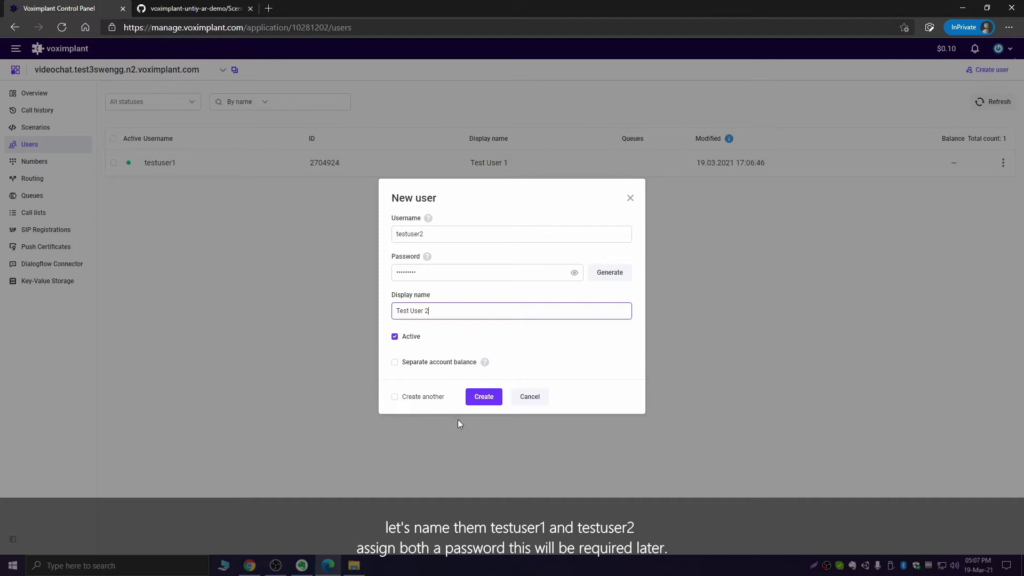
{"action": "left_click", "coordinate": [484, 397]}
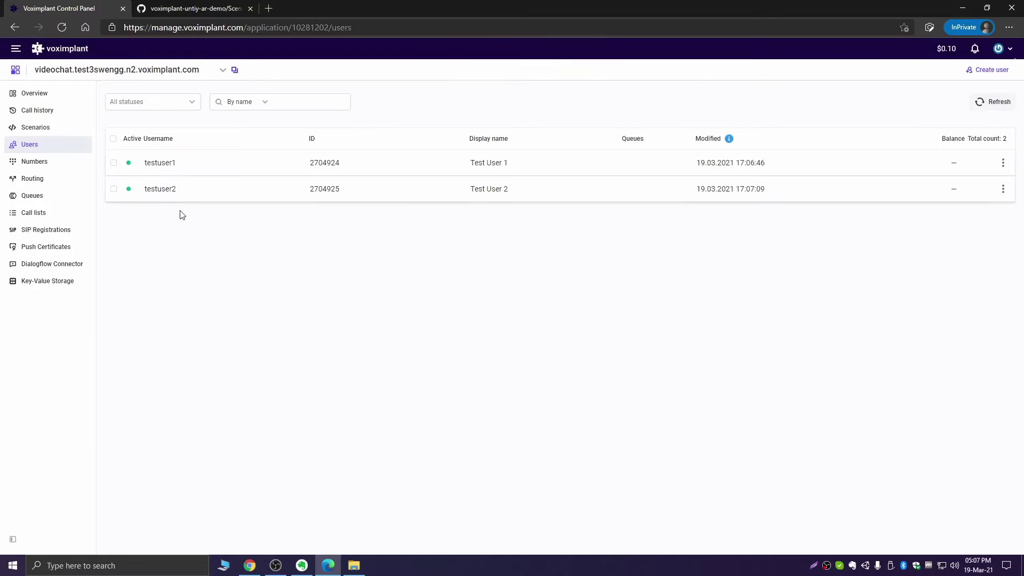
Start a new routing rule and name it Intercom.
{"action": "left_click", "coordinate": [25, 180]}
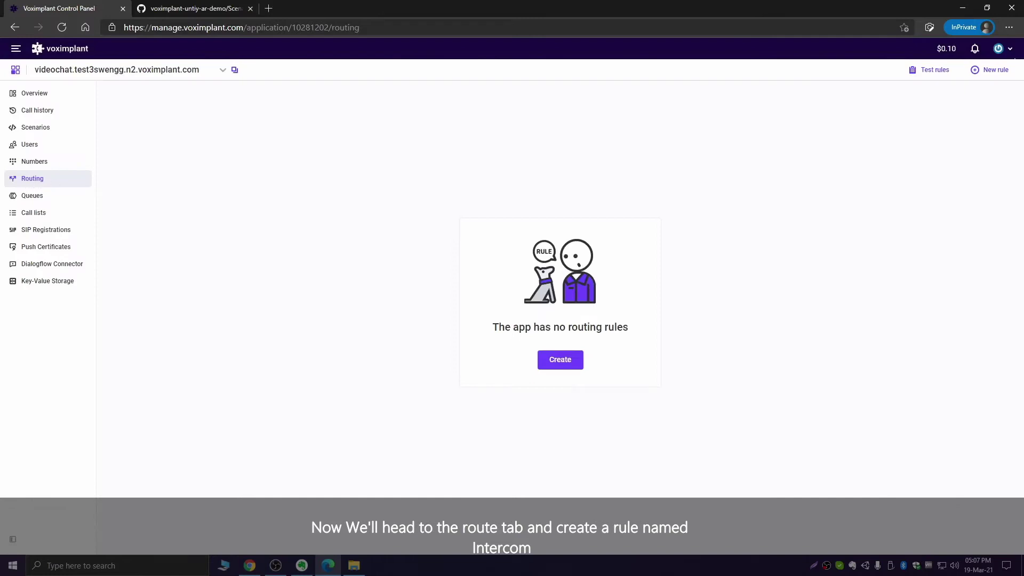
{"action": "key", "text": "alt+Tab"}
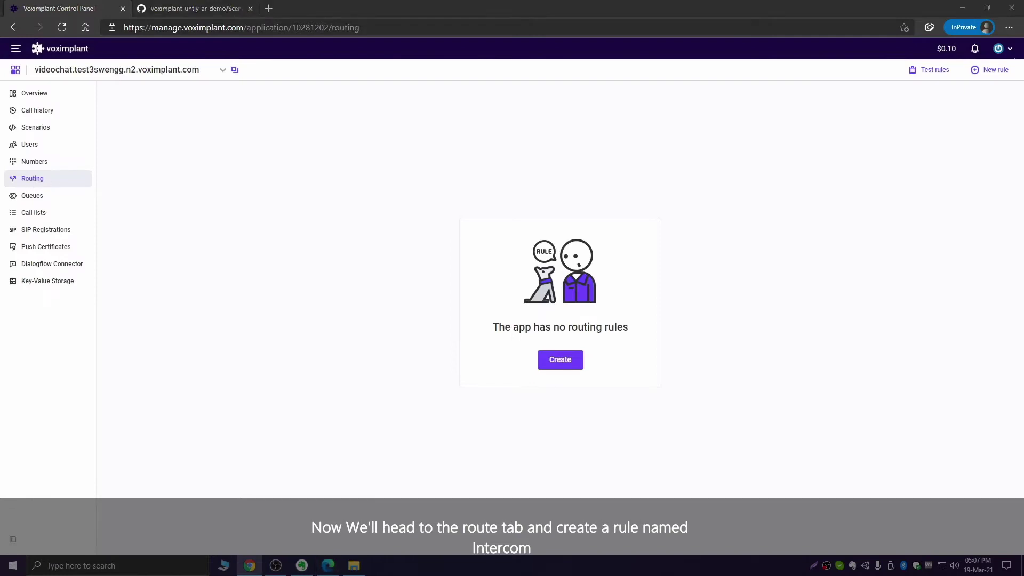
{"action": "left_click", "coordinate": [565, 361]}
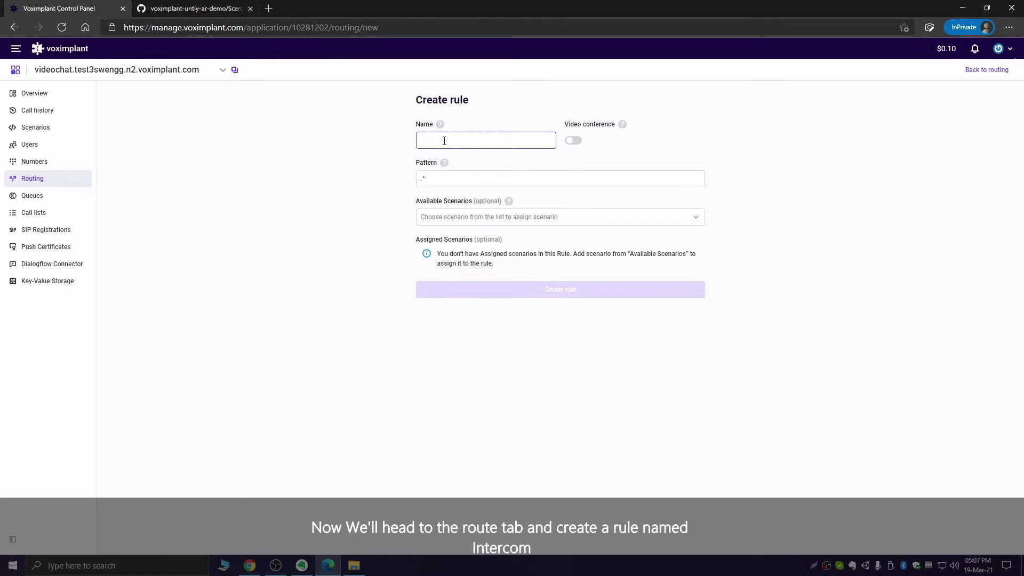
{"action": "type", "text": "inter"}
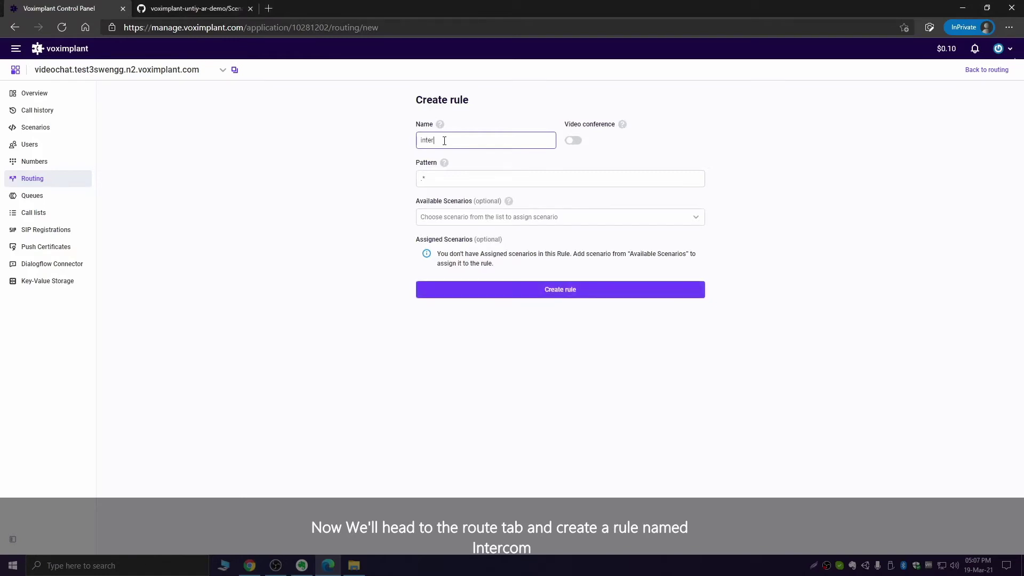
{"action": "type", "text": "e"}
{"action": "key", "text": "BackSpace"}
{"action": "key", "text": "BackSpace"}
{"action": "key", "text": "BackSpace"}
{"action": "key", "text": "BackSpace"}
{"action": "type", "text": "In"}
{"action": "left_click_drag", "start_coordinate": [447, 141], "coordinate": [404, 148]}
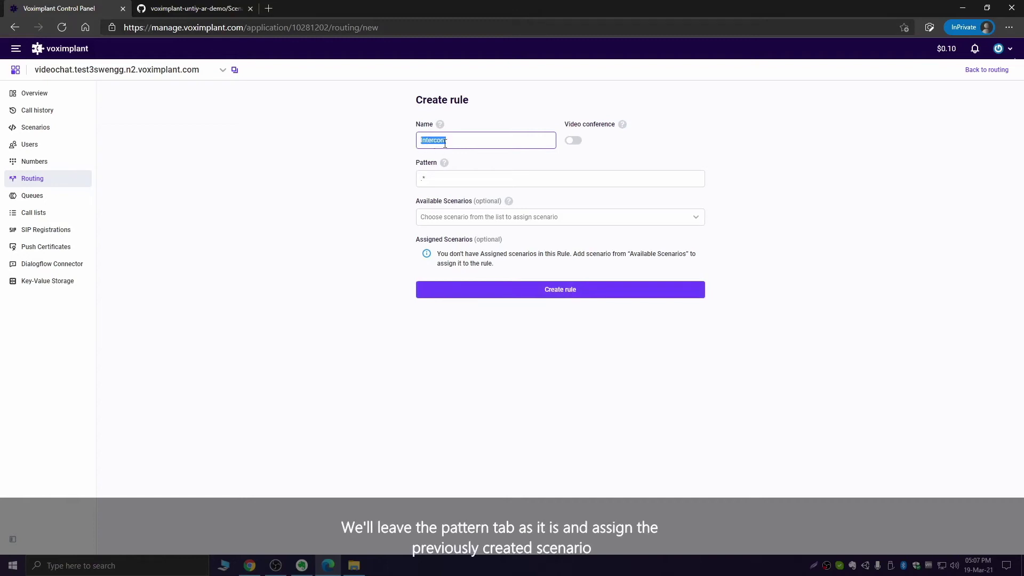
Keep the default pattern, assign the User2User scenario, and create the rule.
{"action": "left_click", "coordinate": [442, 180]}
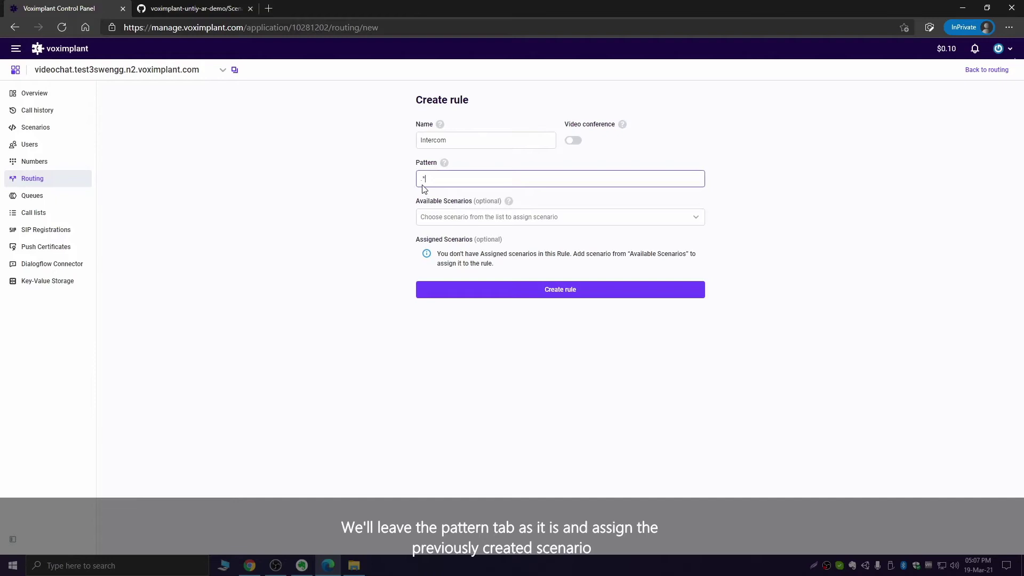
{"action": "left_click", "coordinate": [427, 216]}
{"action": "left_click", "coordinate": [453, 243]}
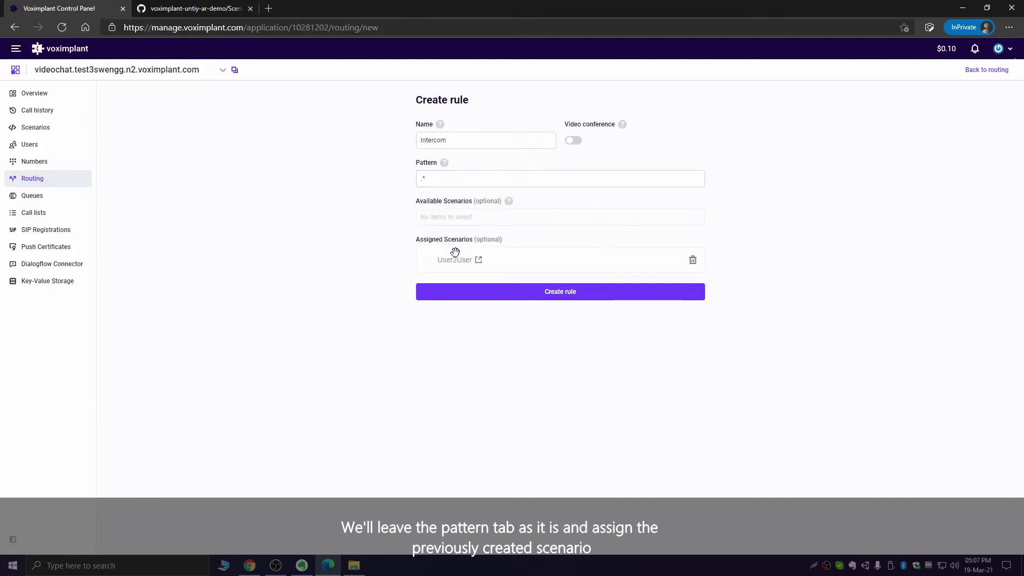
{"action": "left_click", "coordinate": [529, 293]}
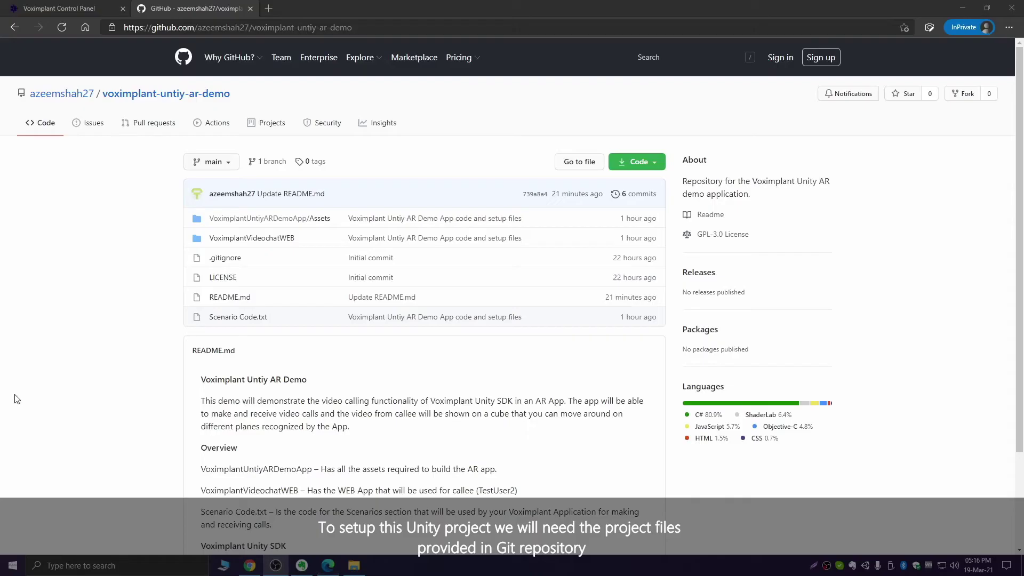
Download the repository as a ZIP from the Code menu and minimize the browser.
{"action": "left_click", "coordinate": [218, 33]}
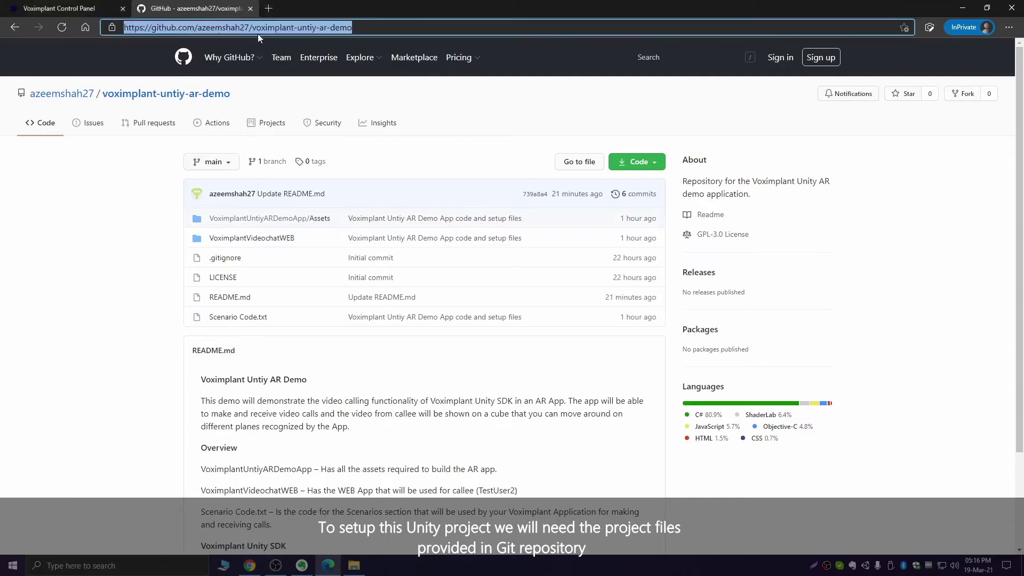
{"action": "left_click", "coordinate": [528, 133]}
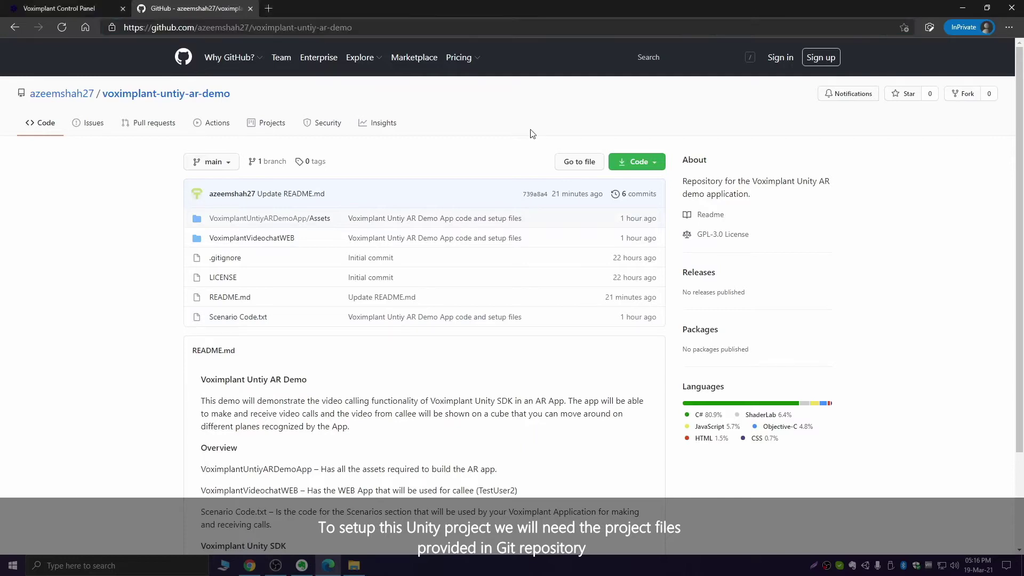
{"action": "left_click", "coordinate": [617, 163]}
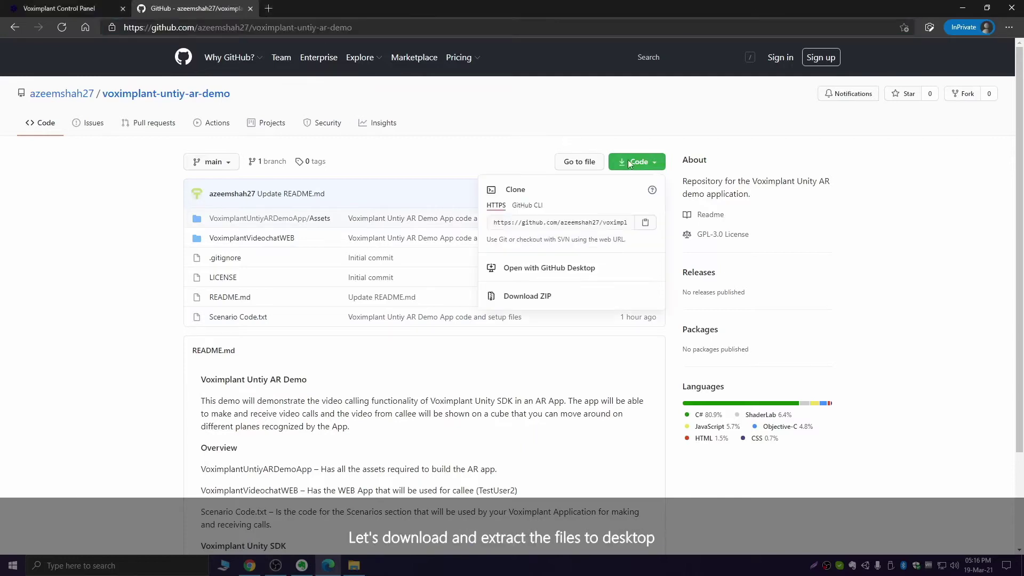
{"action": "left_click", "coordinate": [551, 297]}
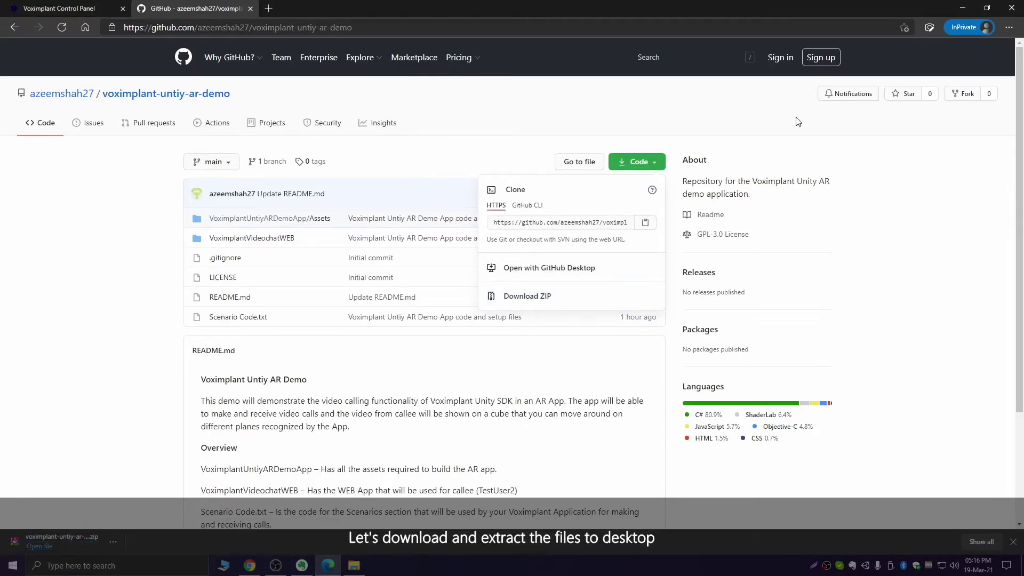
{"action": "left_click", "coordinate": [963, 8]}
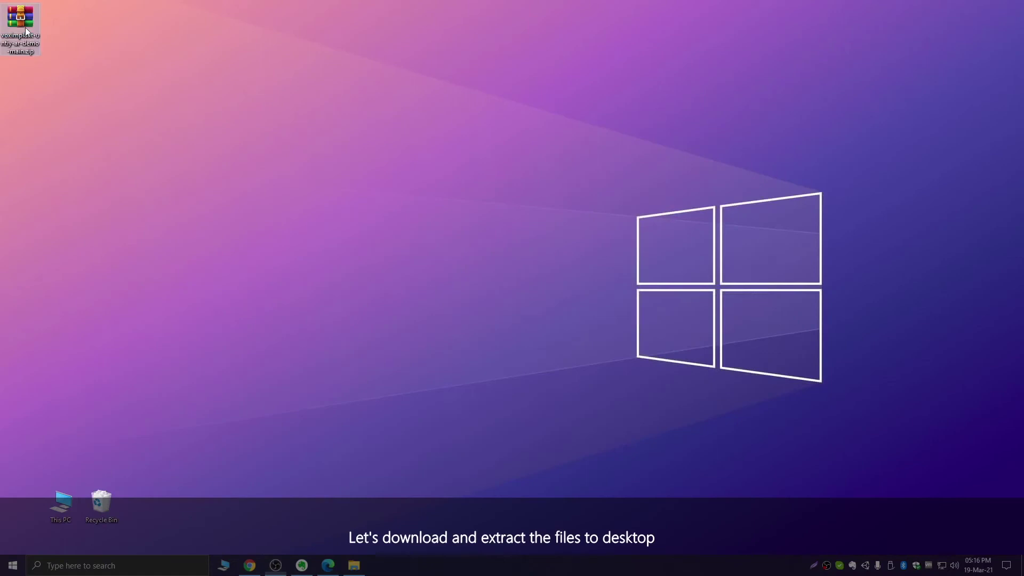
Extract the downloaded repository zip onto the desktop and open the extracted folder.
{"action": "right_click", "coordinate": [25, 31]}
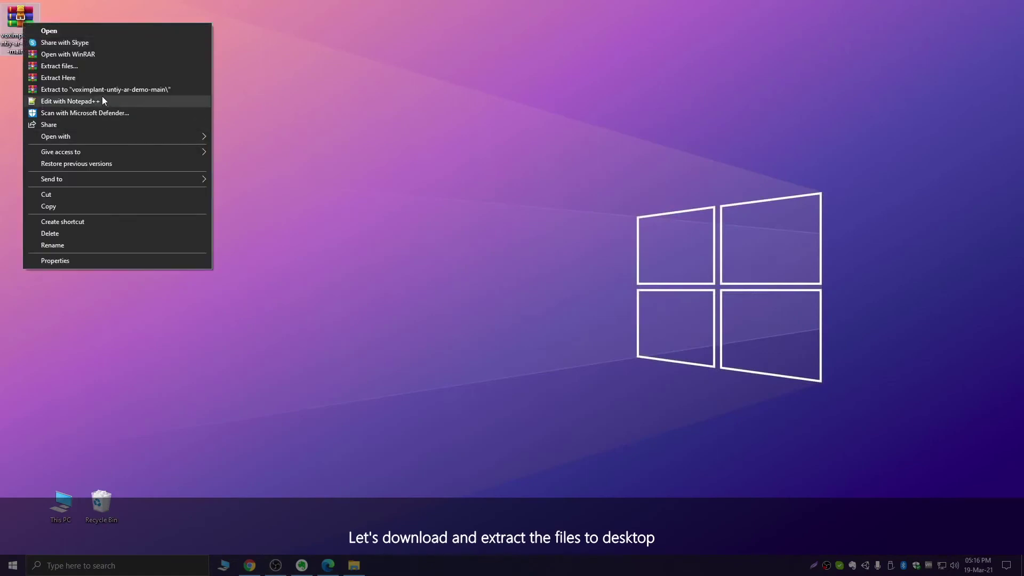
{"action": "left_click", "coordinate": [94, 79]}
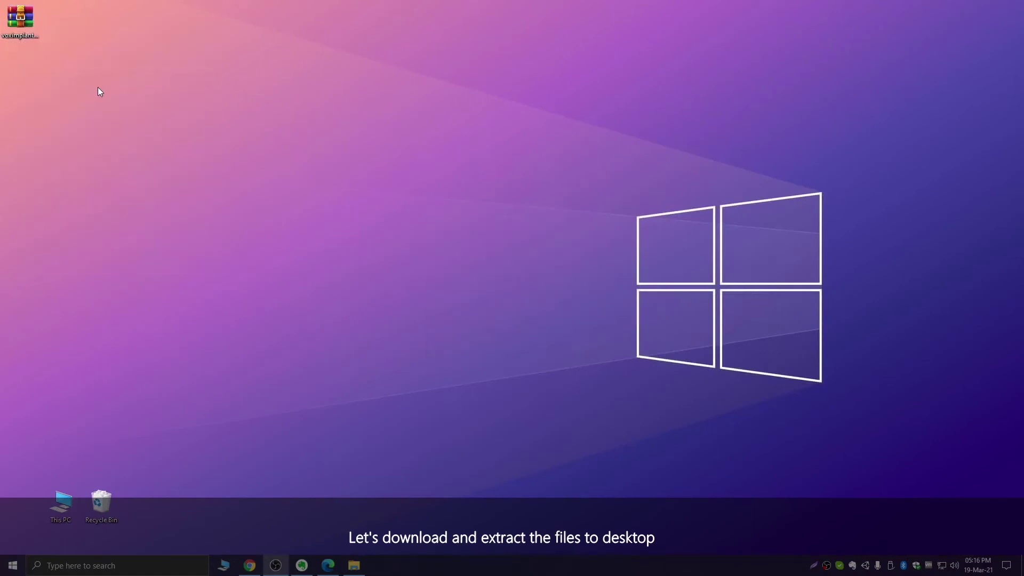
{"action": "double_click", "coordinate": [24, 70]}
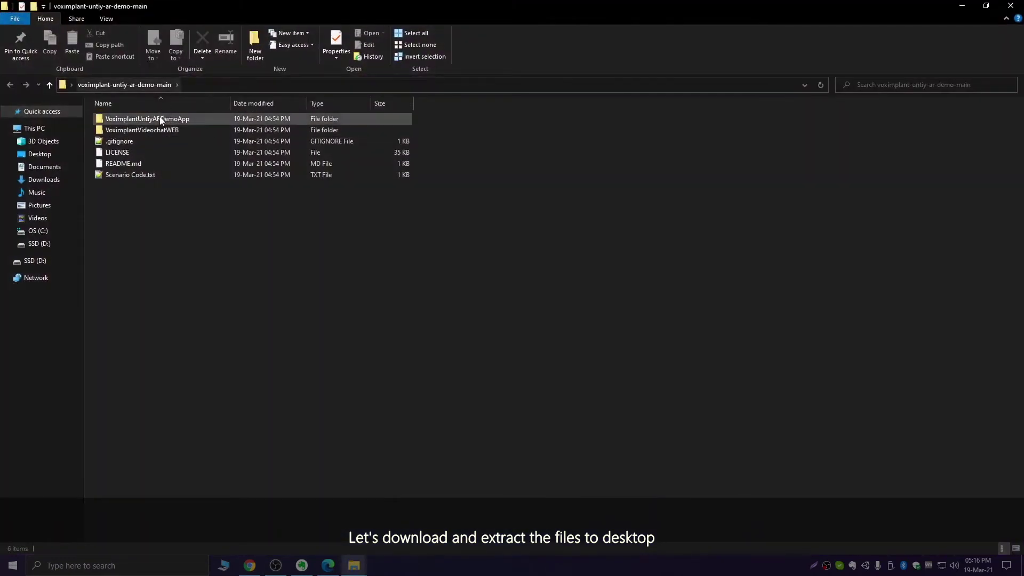
Browse VoximplantUntiyARDemoApp's Assets folder, return to the repository's top folder, and start Windows search.
{"action": "mouse_move", "coordinate": [159, 119]}
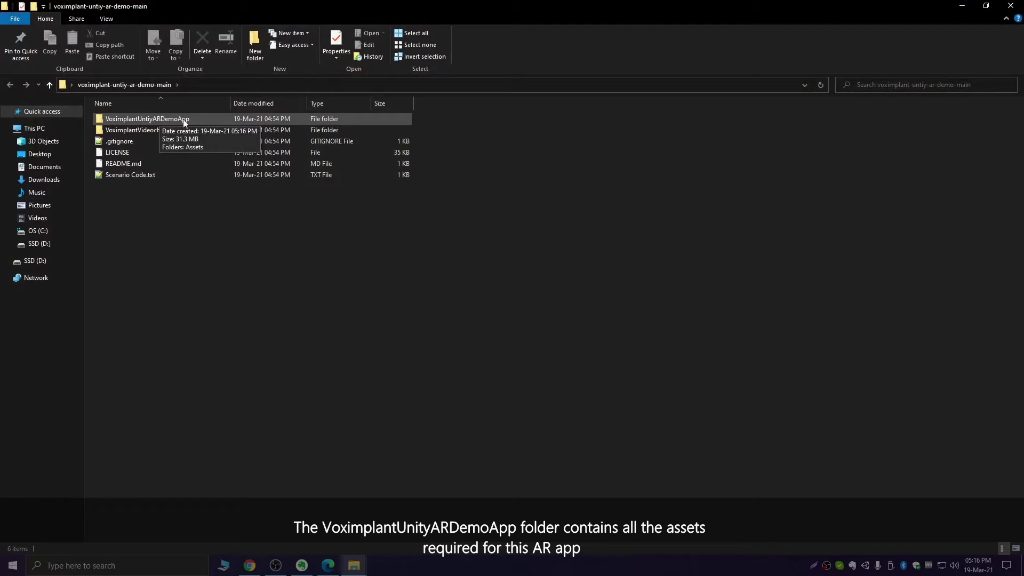
{"action": "double_click", "coordinate": [149, 119]}
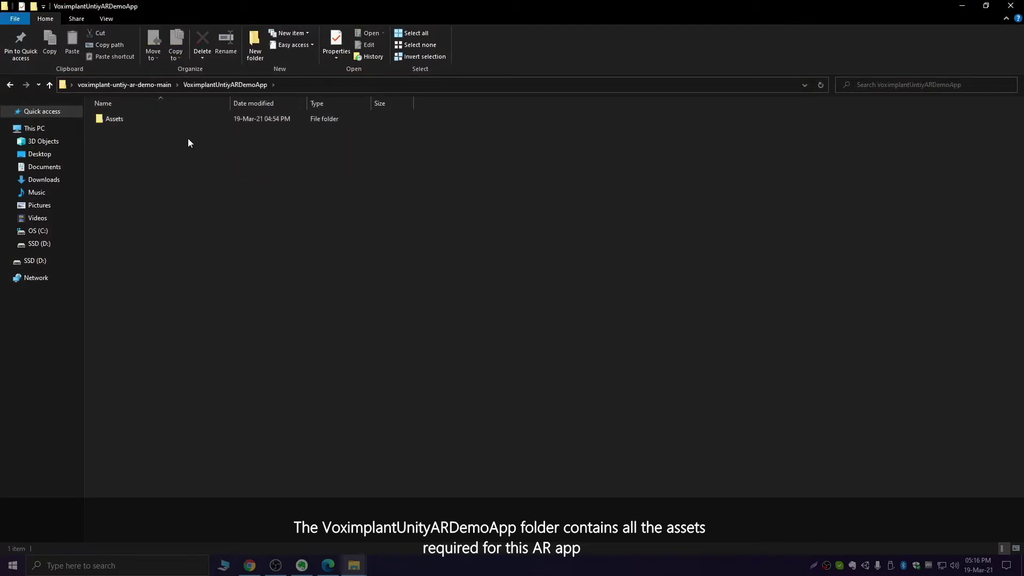
{"action": "double_click", "coordinate": [144, 120]}
{"action": "left_click_drag", "start_coordinate": [175, 415], "coordinate": [179, 122]}
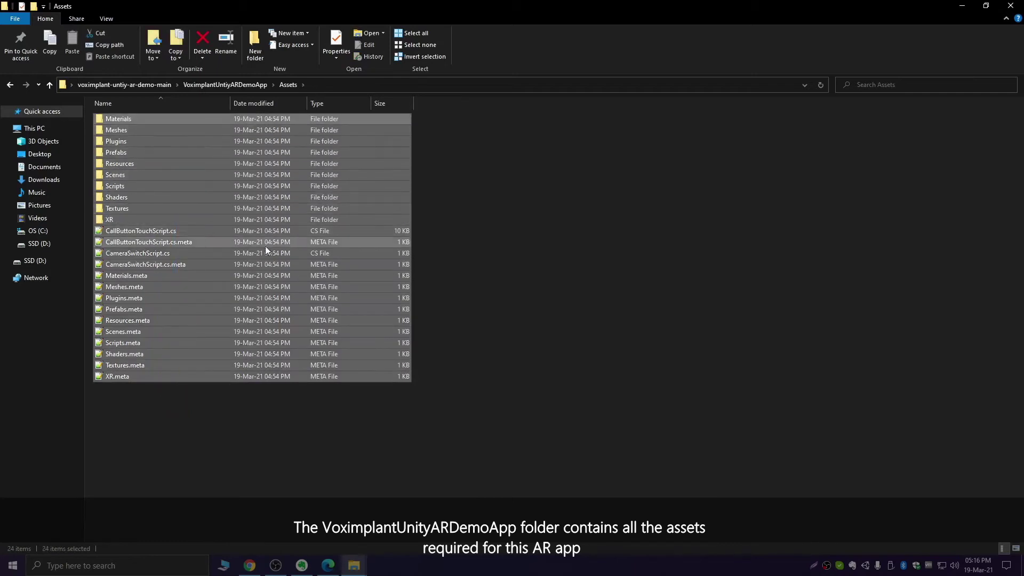
{"action": "key", "text": "BackSpace"}
{"action": "key", "text": "BackSpace"}
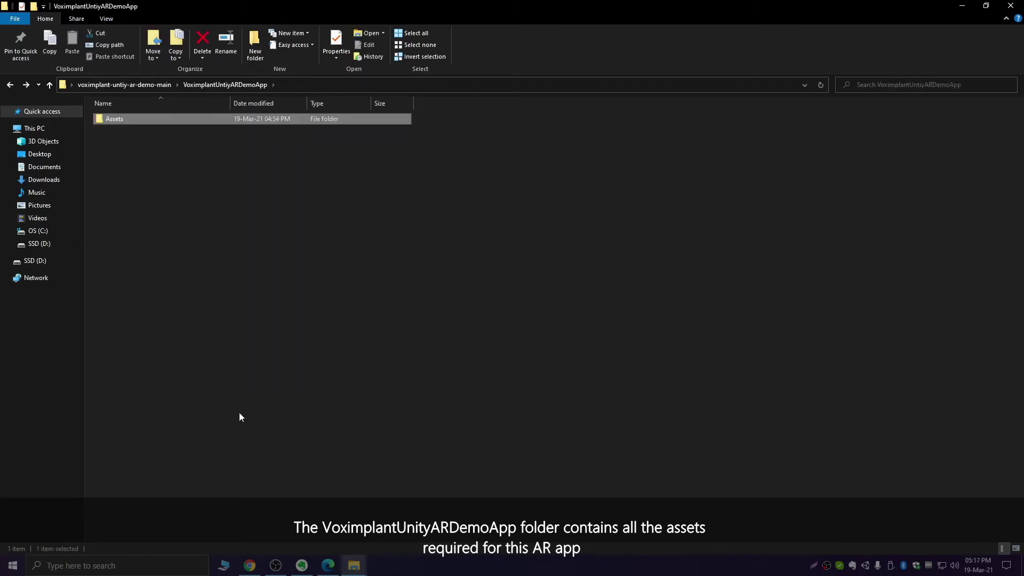
{"action": "left_click", "coordinate": [155, 565]}
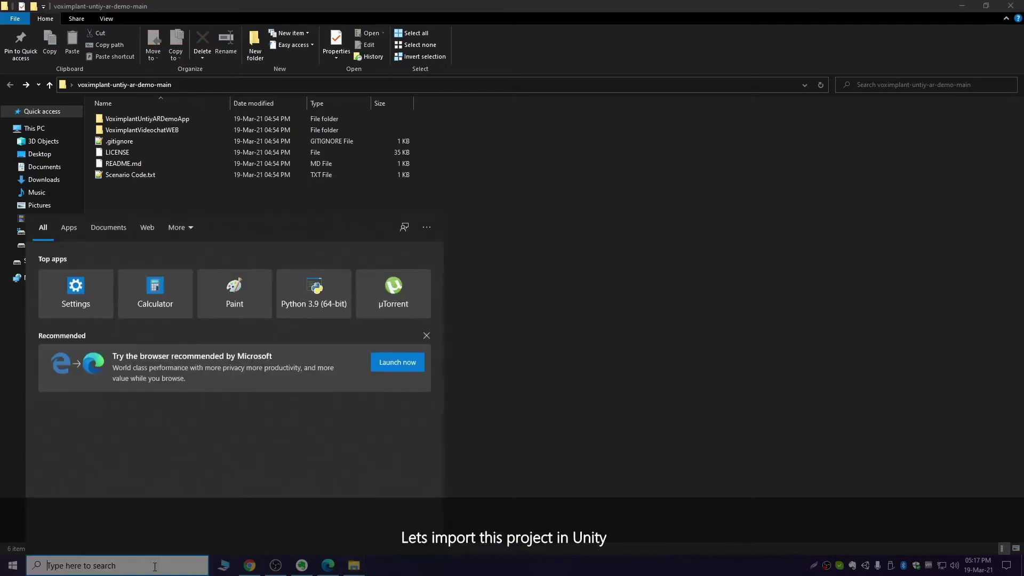
Launch Unity Hub and add VoximplantUntiyARDemoApp from voximplant-untiy-ar-demo-main as a project.
{"action": "type", "text": "unity"}
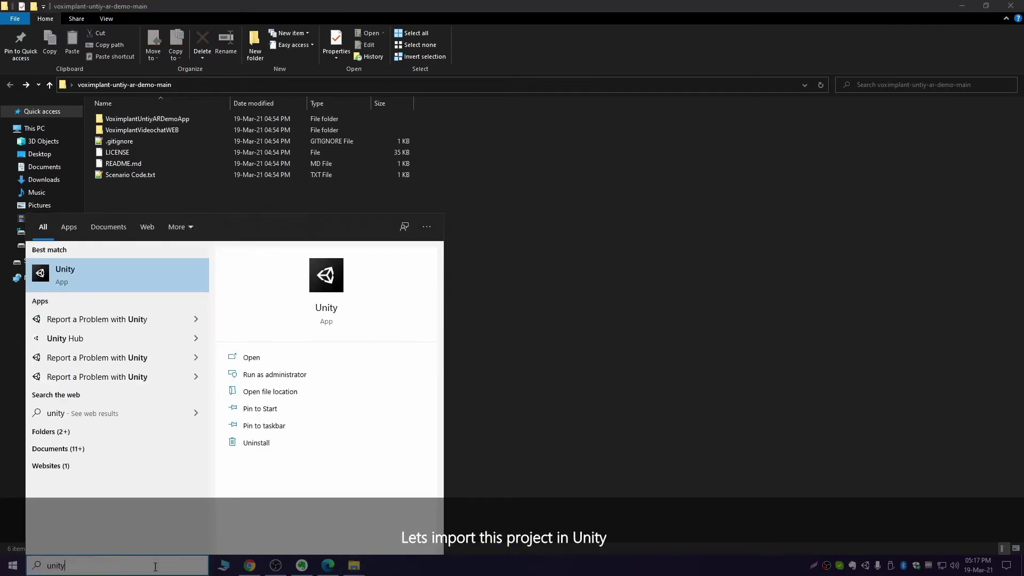
{"action": "left_click", "coordinate": [84, 338]}
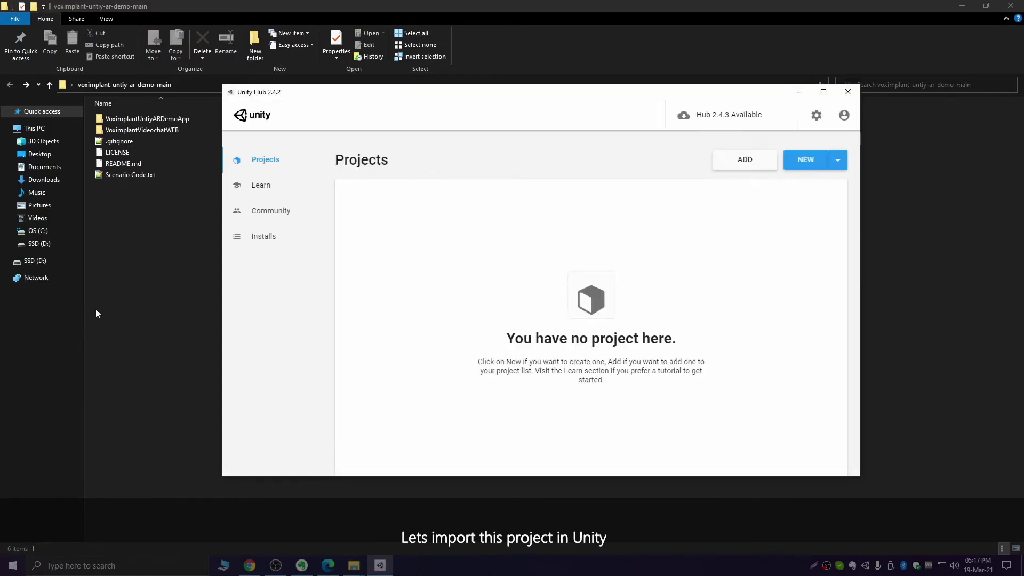
{"action": "left_click", "coordinate": [733, 160]}
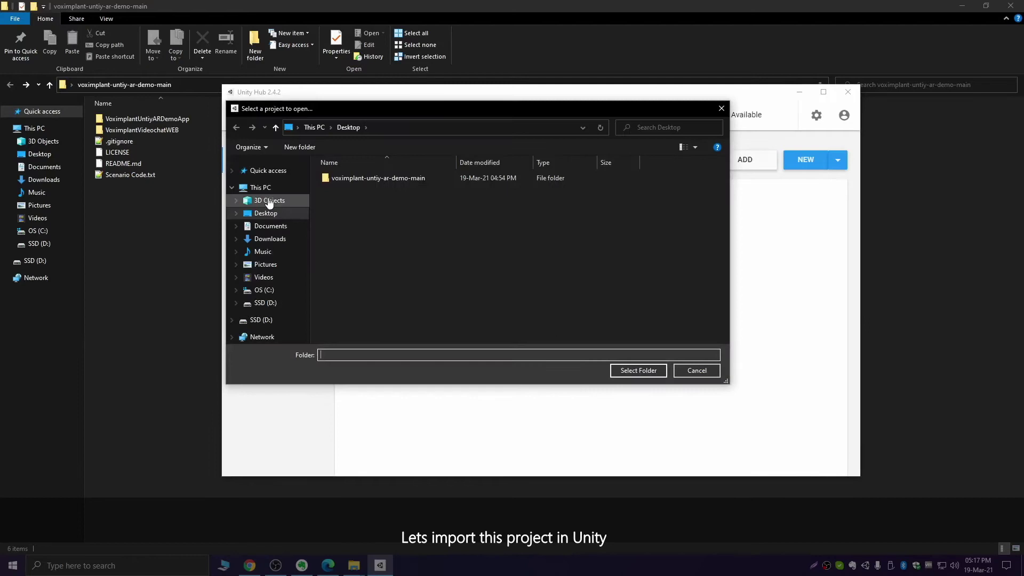
{"action": "double_click", "coordinate": [389, 178]}
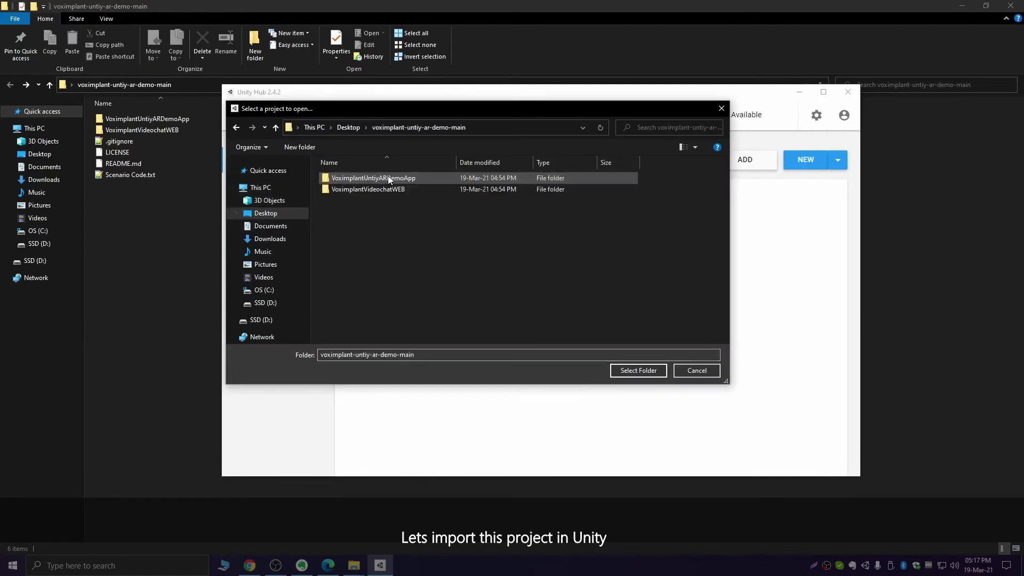
{"action": "left_click", "coordinate": [389, 178]}
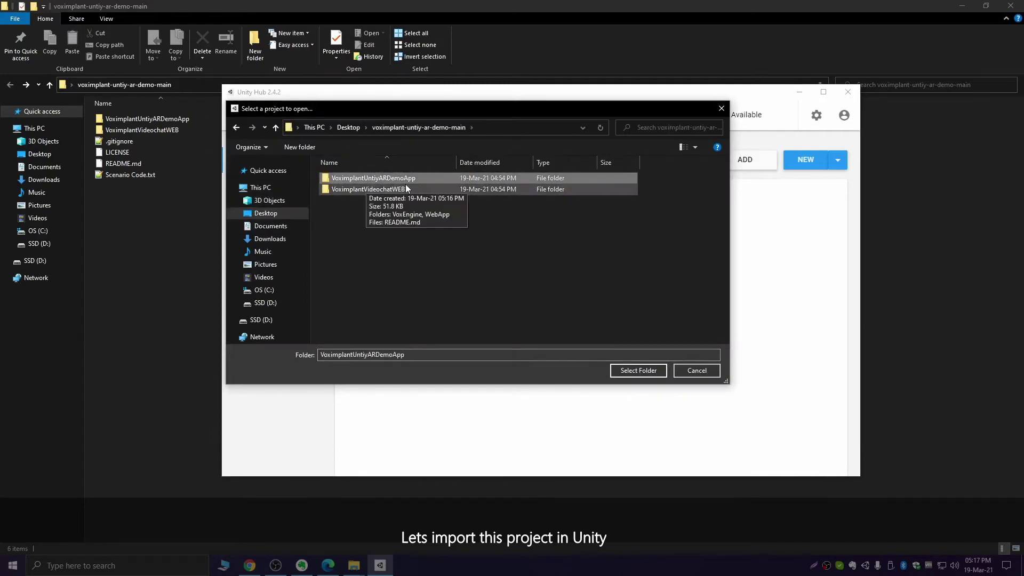
{"action": "left_click", "coordinate": [632, 370]}
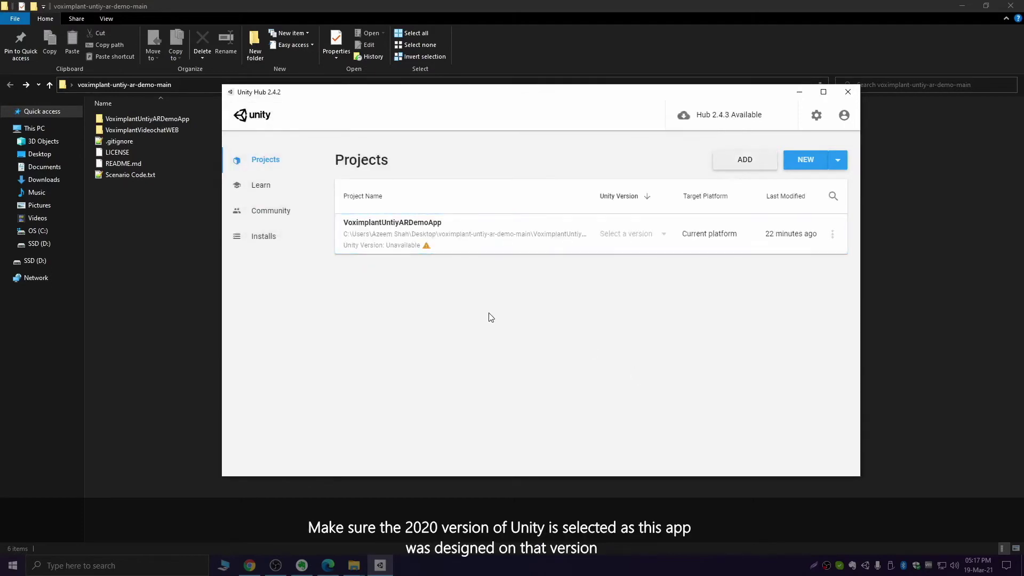
Set the project's Unity version to 2020.3.0f1 and open it in the editor.
{"action": "left_click", "coordinate": [639, 241]}
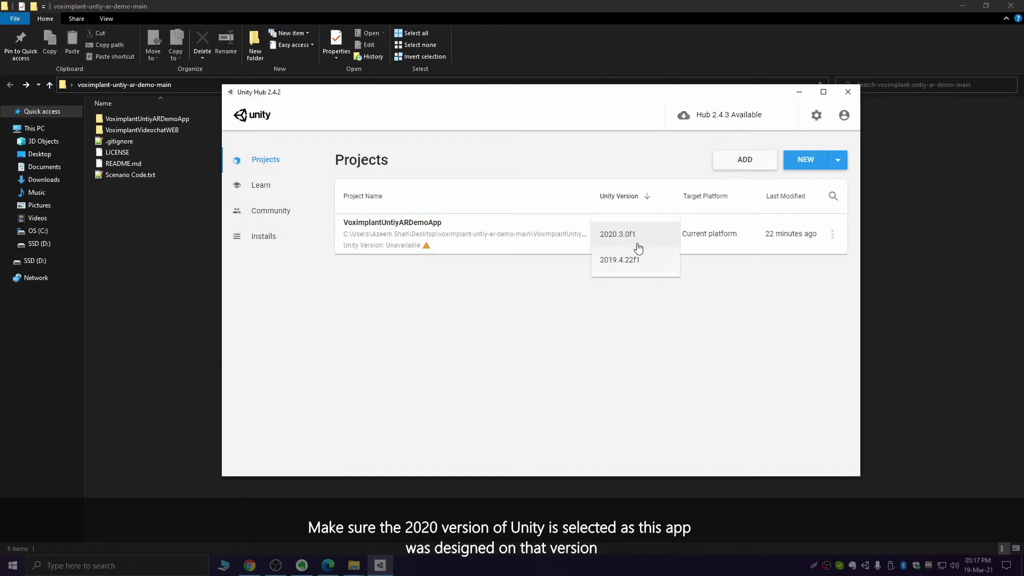
{"action": "left_click", "coordinate": [634, 236]}
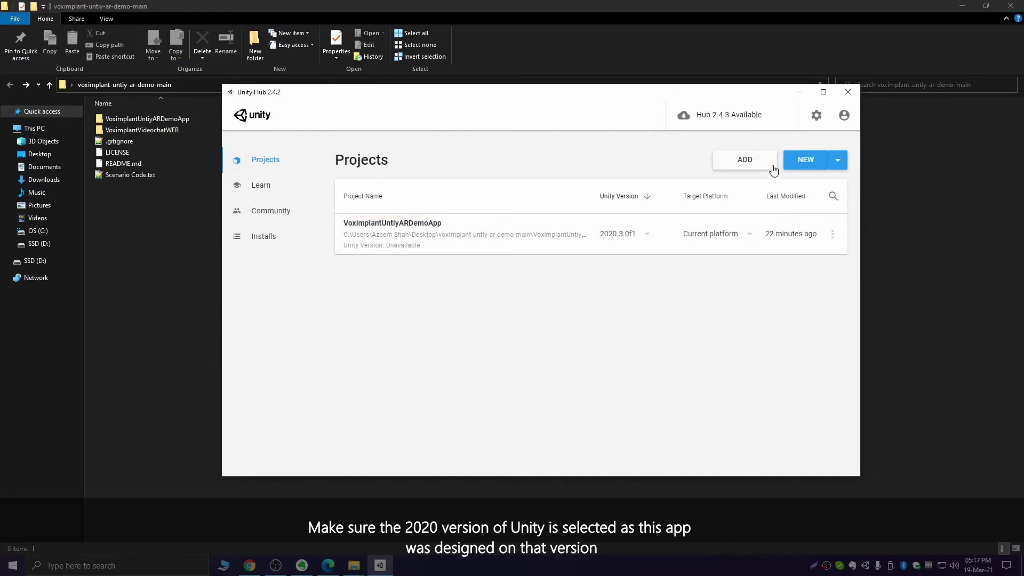
{"action": "left_click", "coordinate": [549, 240]}
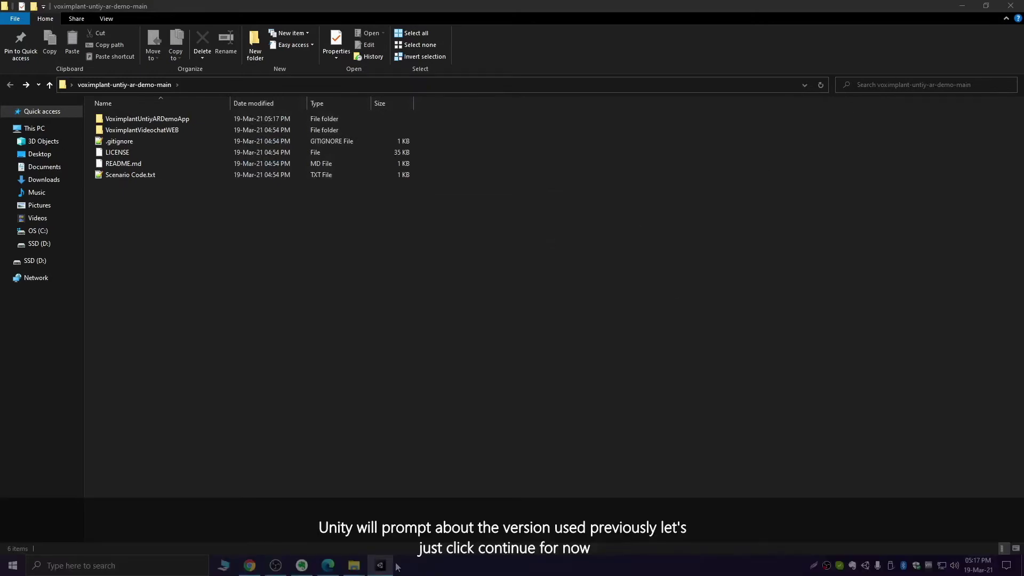
Continue past the non-matching editor version warning and ignore compile errors instead of entering Safe Mode.
{"action": "left_click", "coordinate": [955, 8]}
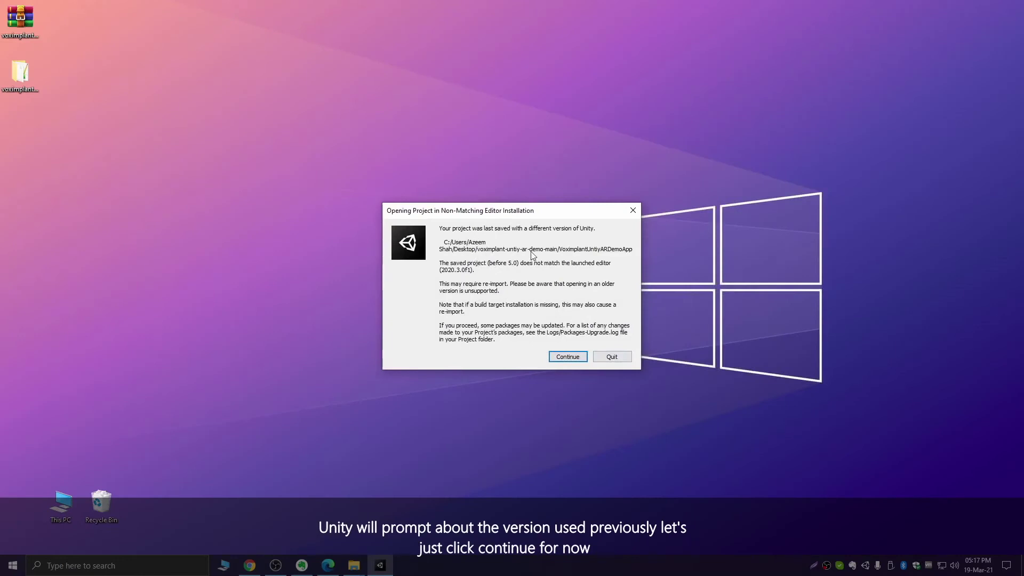
{"action": "left_click", "coordinate": [568, 357]}
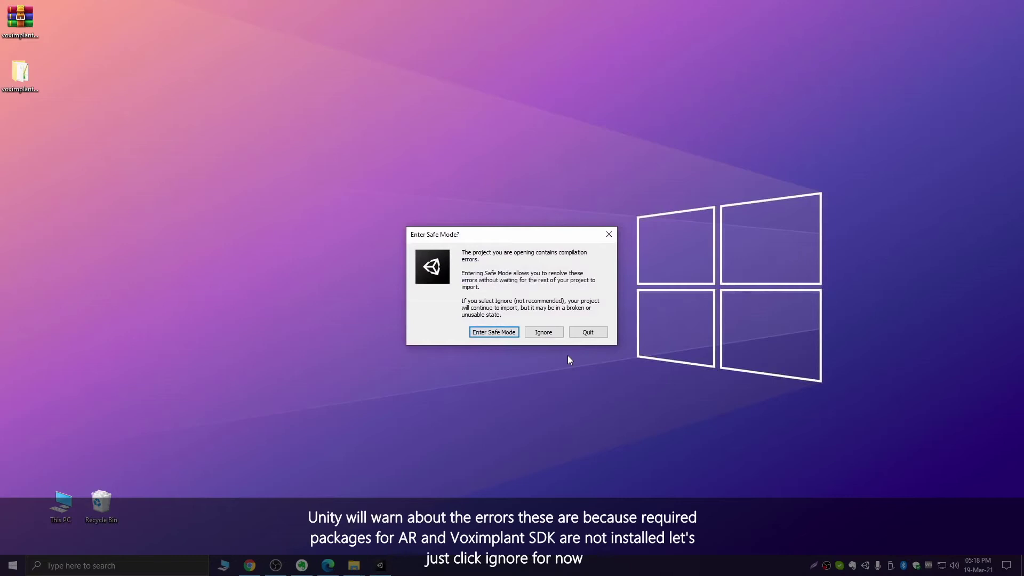
{"action": "left_click", "coordinate": [549, 335]}
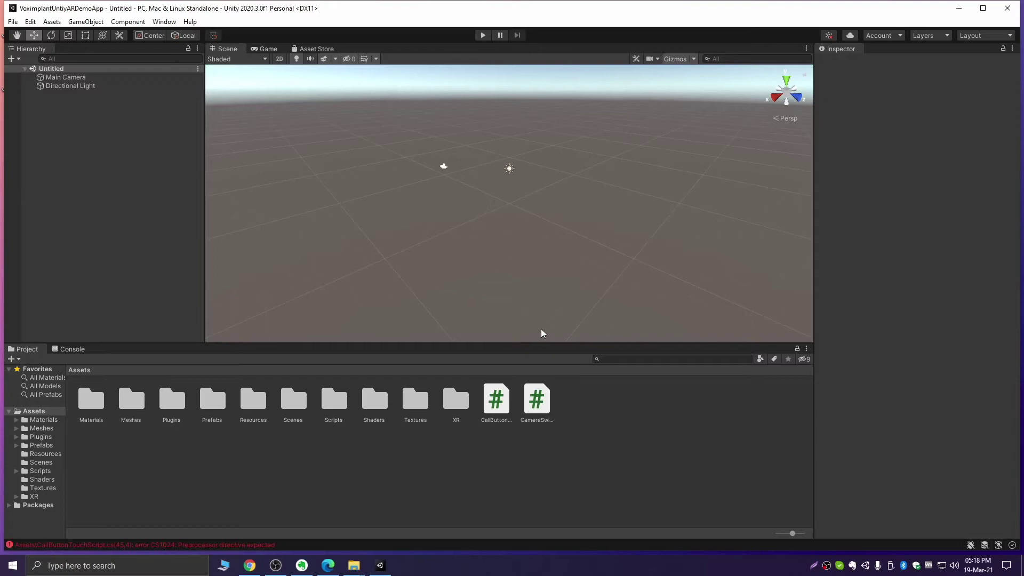
Maximize the editor and load SampleScene from Assets > Scenes.
{"action": "double_click", "coordinate": [576, 15]}
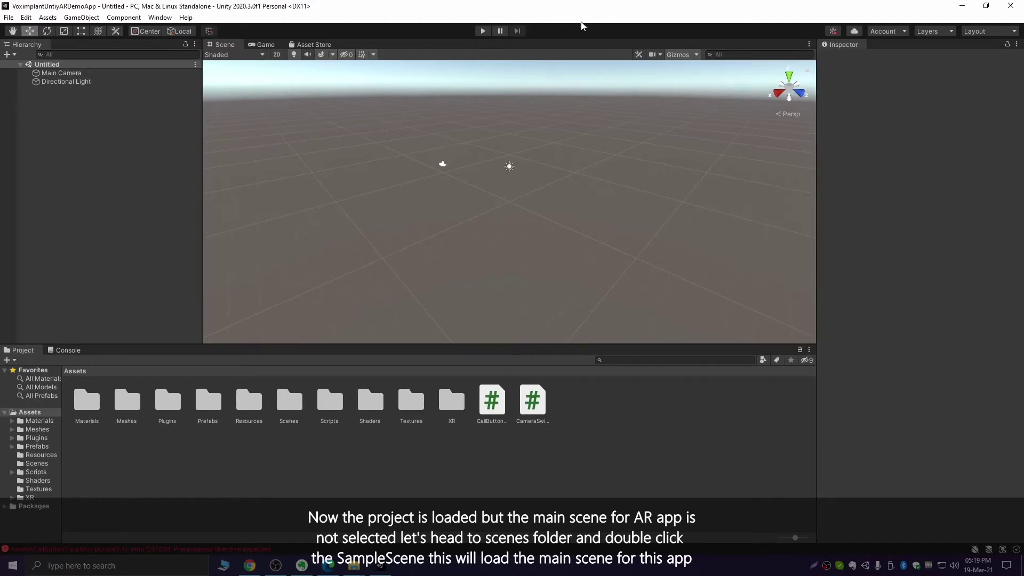
{"action": "double_click", "coordinate": [296, 400]}
{"action": "left_click", "coordinate": [92, 408]}
{"action": "double_click", "coordinate": [92, 408]}
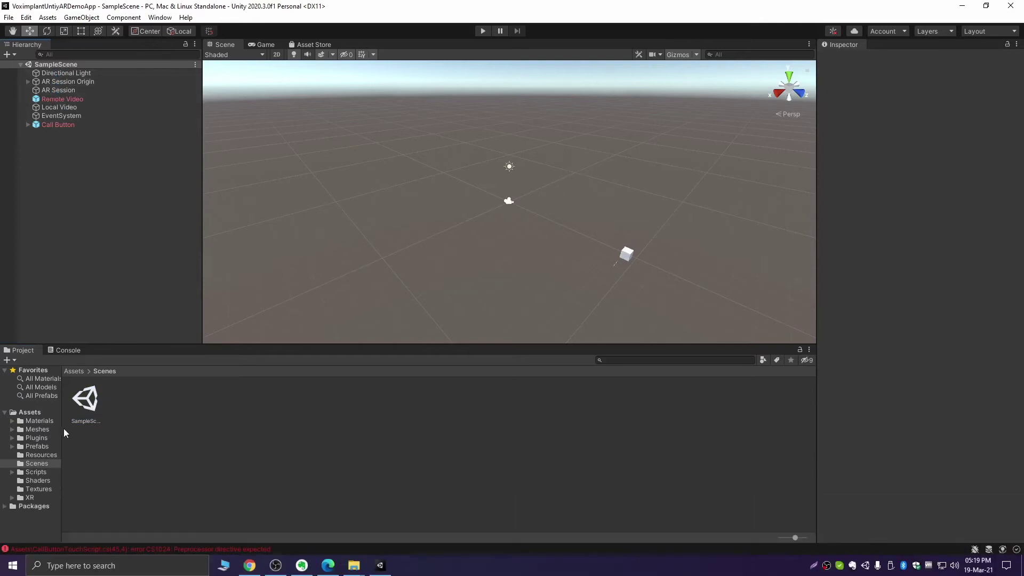
Show the Console and view the full CS1024 error in CallButtonTouchScript.cs.
{"action": "left_click_drag", "start_coordinate": [61, 431], "coordinate": [108, 429]}
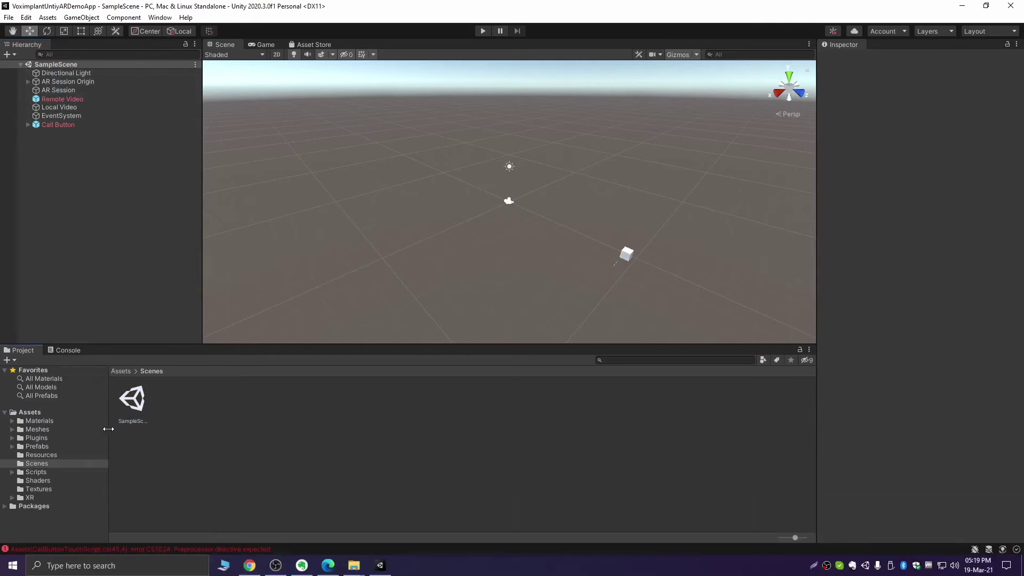
{"action": "left_click", "coordinate": [65, 351]}
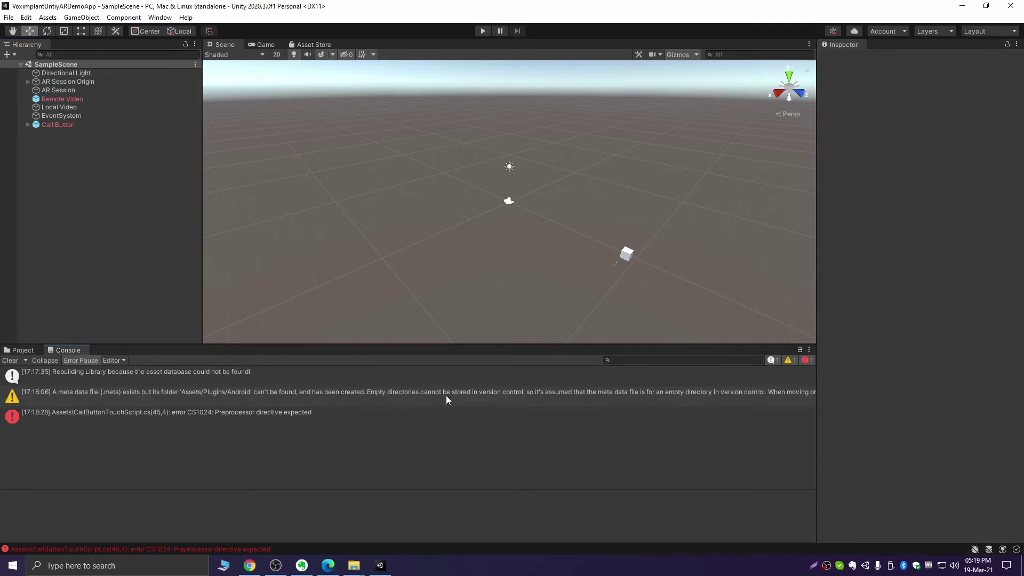
{"action": "left_click", "coordinate": [325, 423]}
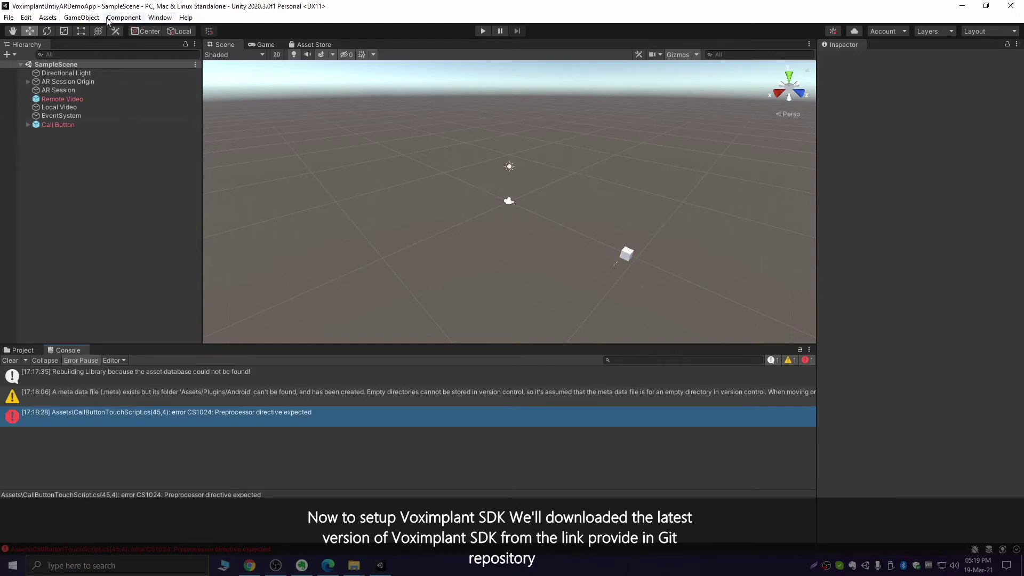
{"action": "left_click", "coordinate": [48, 18]}
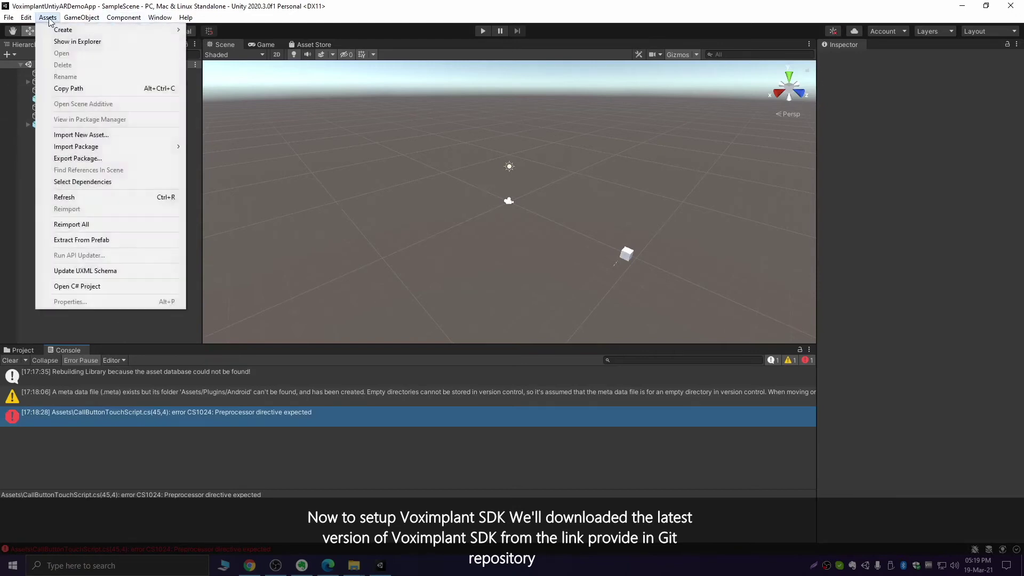
{"action": "left_click", "coordinate": [91, 18]}
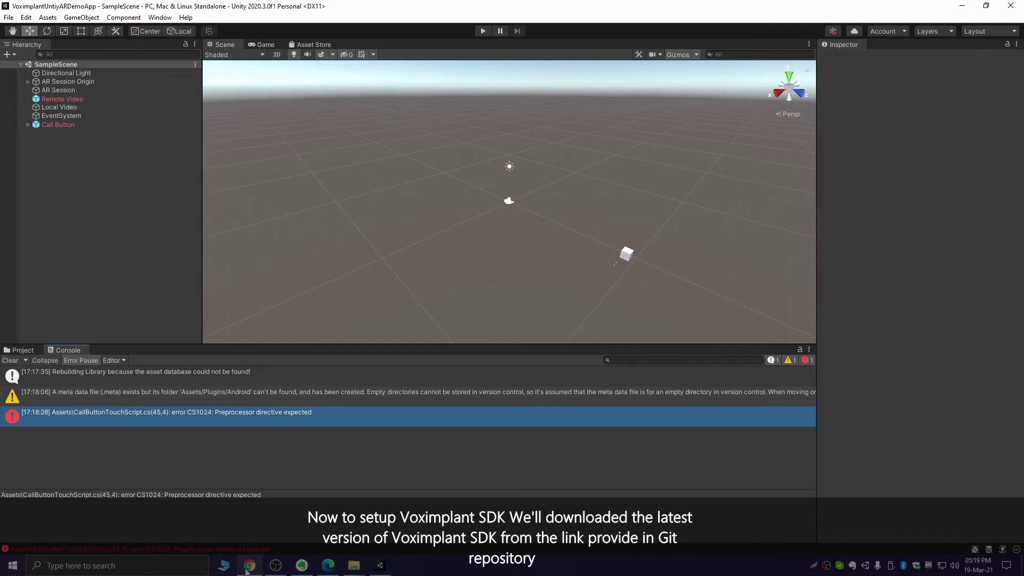
Follow the README's SDK releases link, download Voximplant-2.3.0.unitypackage, and return to Unity.
{"action": "left_click", "coordinate": [327, 565]}
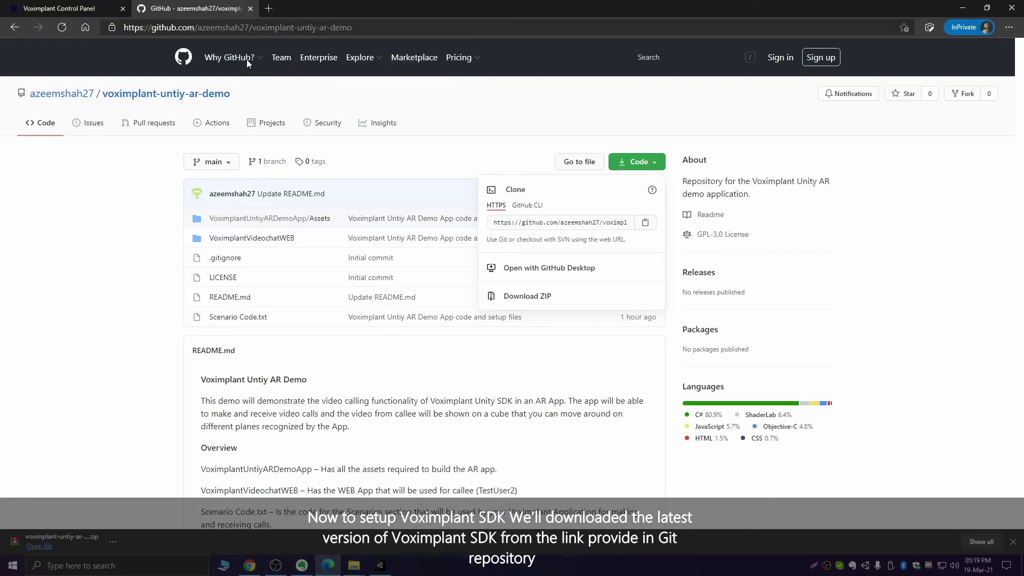
{"action": "left_click", "coordinate": [131, 310]}
{"action": "scroll", "coordinate": [336, 355], "scroll_direction": "down", "scroll_amount": 3}
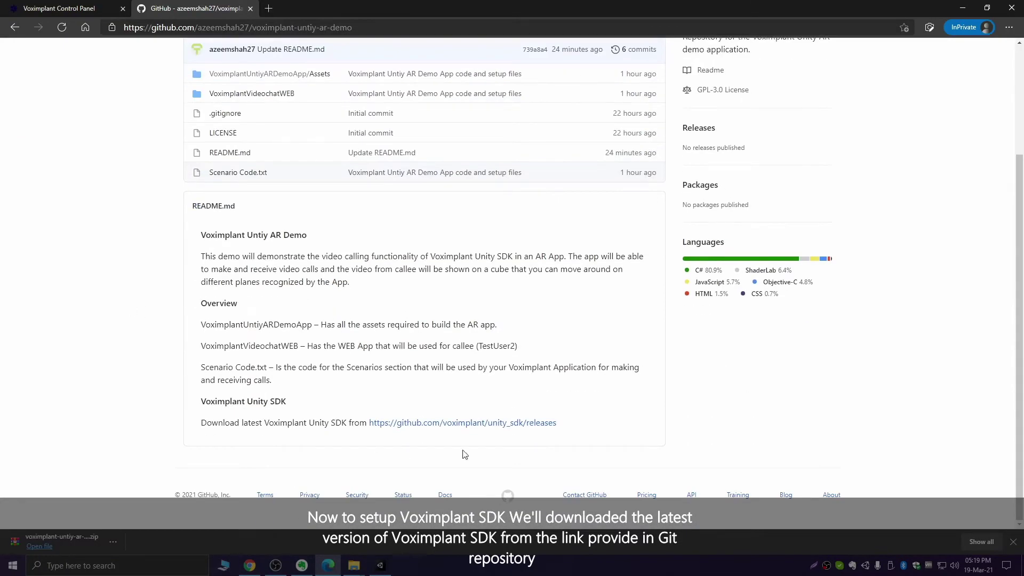
{"action": "left_click", "coordinate": [462, 423]}
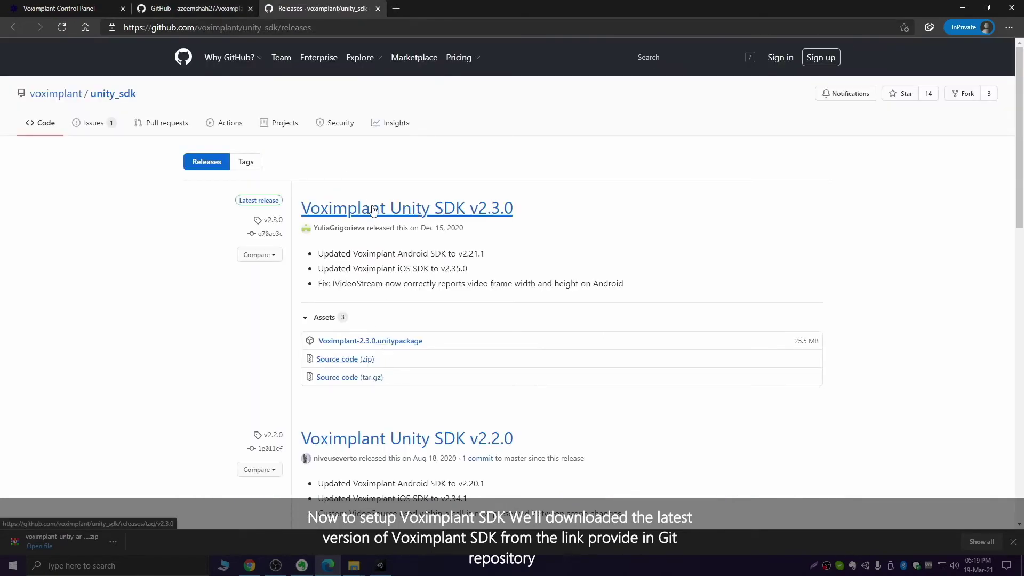
{"action": "left_click", "coordinate": [365, 345]}
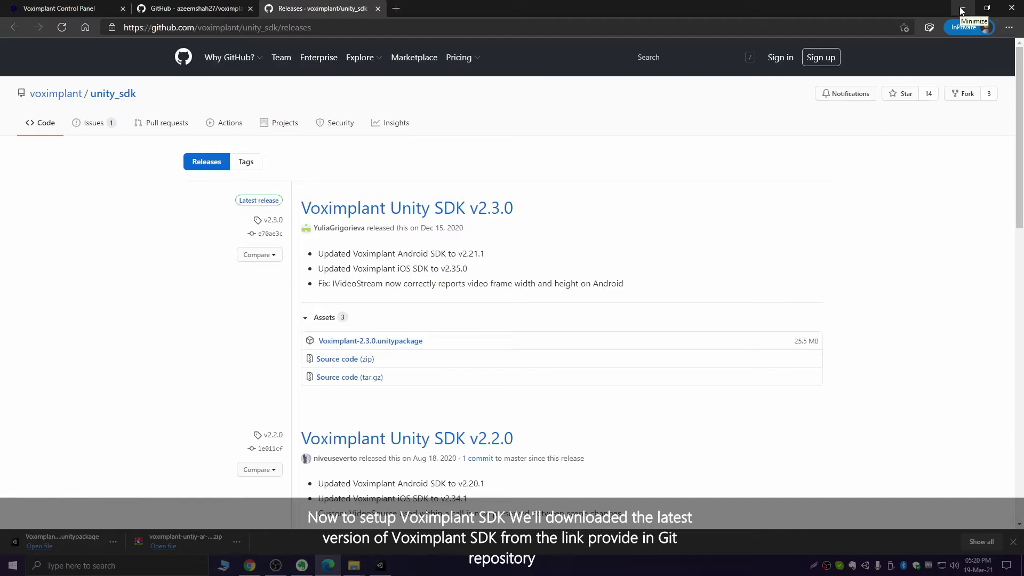
{"action": "left_click", "coordinate": [388, 565]}
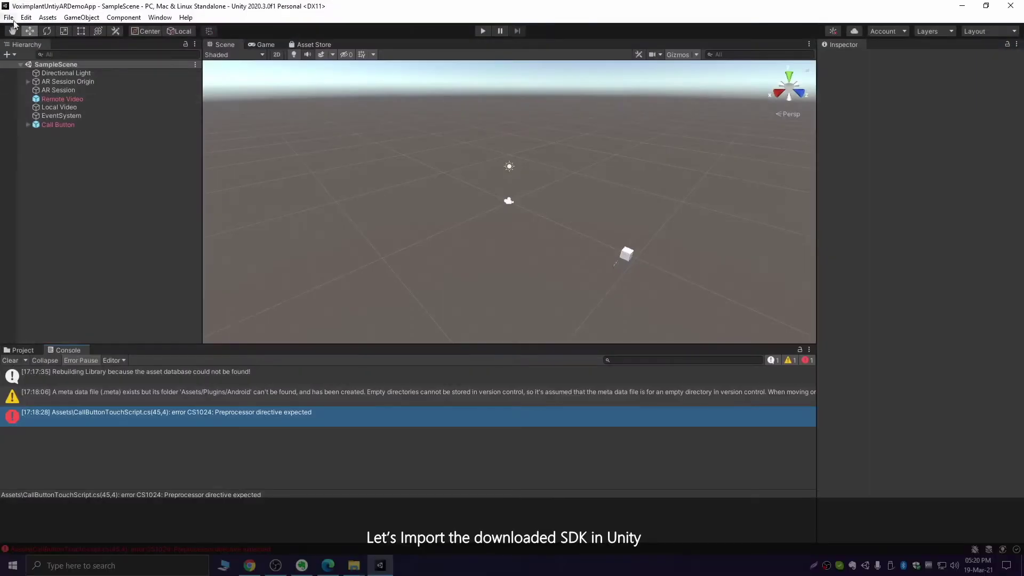
Import Desktop\Voximplant-2.3.0.unitypackage as a custom package with all files checked.
{"action": "left_click", "coordinate": [47, 17]}
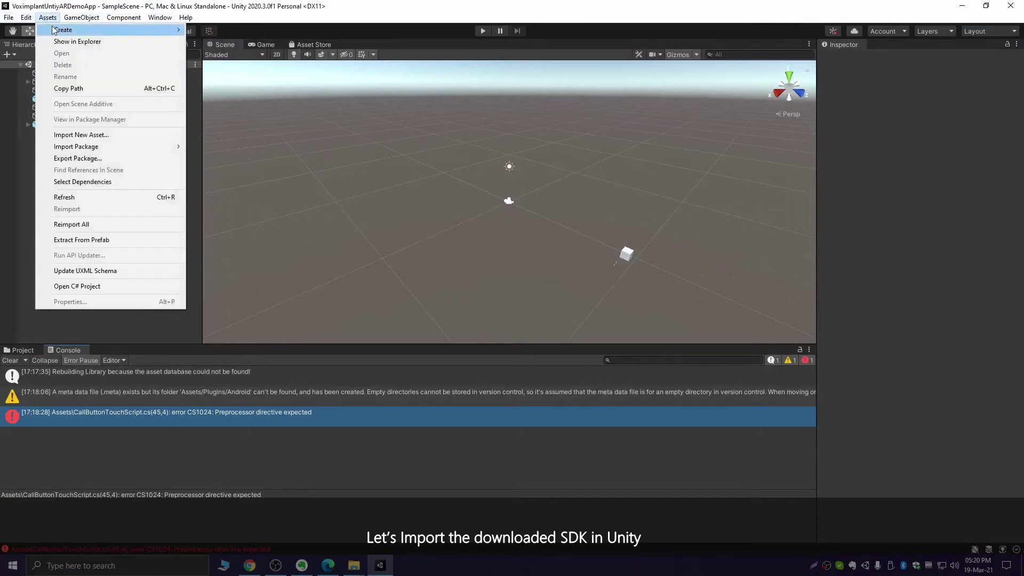
{"action": "mouse_move", "coordinate": [170, 147]}
{"action": "left_click", "coordinate": [209, 148]}
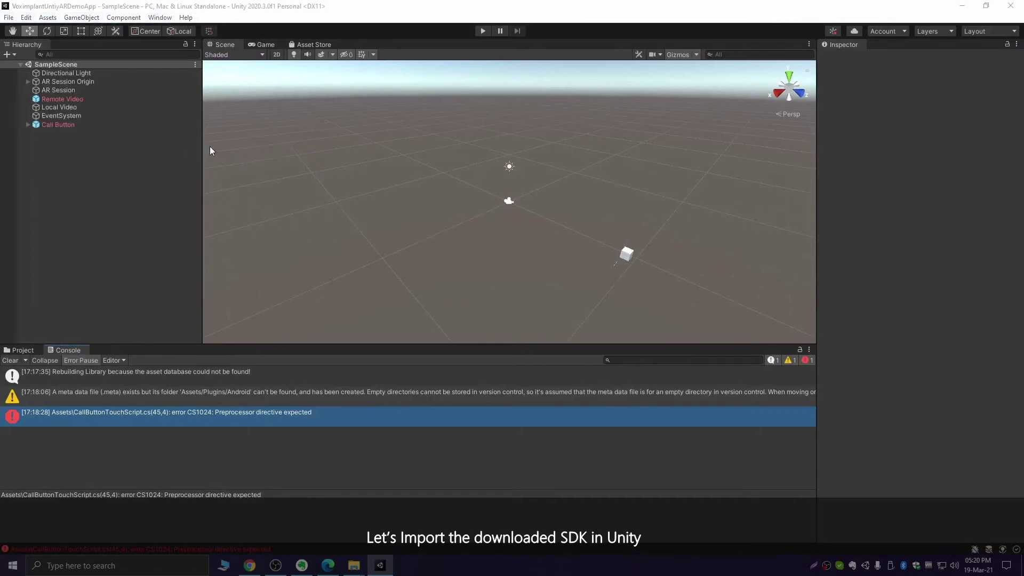
{"action": "left_click", "coordinate": [44, 137]}
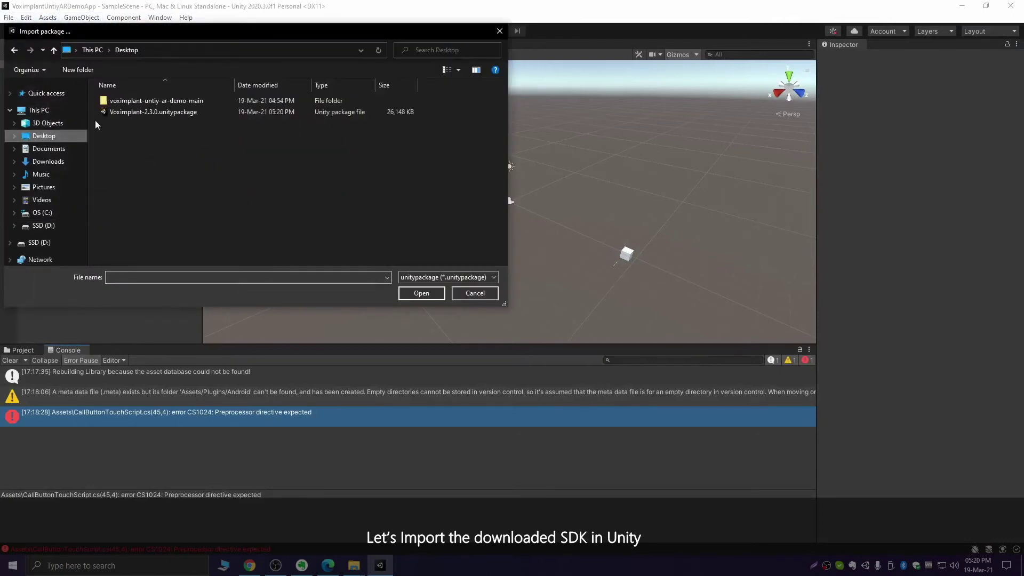
{"action": "left_click", "coordinate": [146, 114]}
{"action": "left_click", "coordinate": [421, 293]}
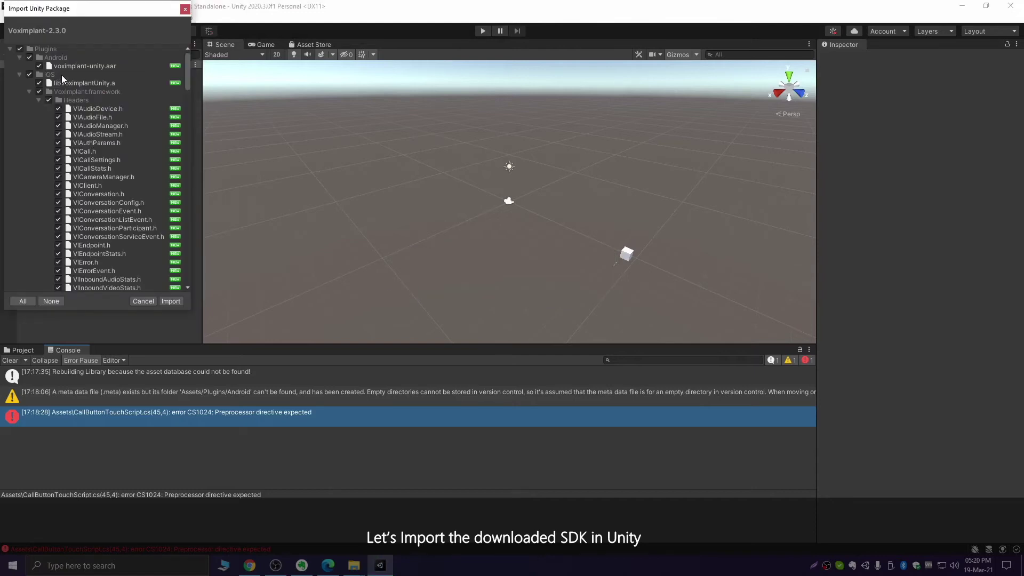
{"action": "scroll", "coordinate": [62, 74], "scroll_direction": "down", "scroll_amount": 20}
{"action": "scroll", "coordinate": [61, 75], "scroll_direction": "down", "scroll_amount": 20}
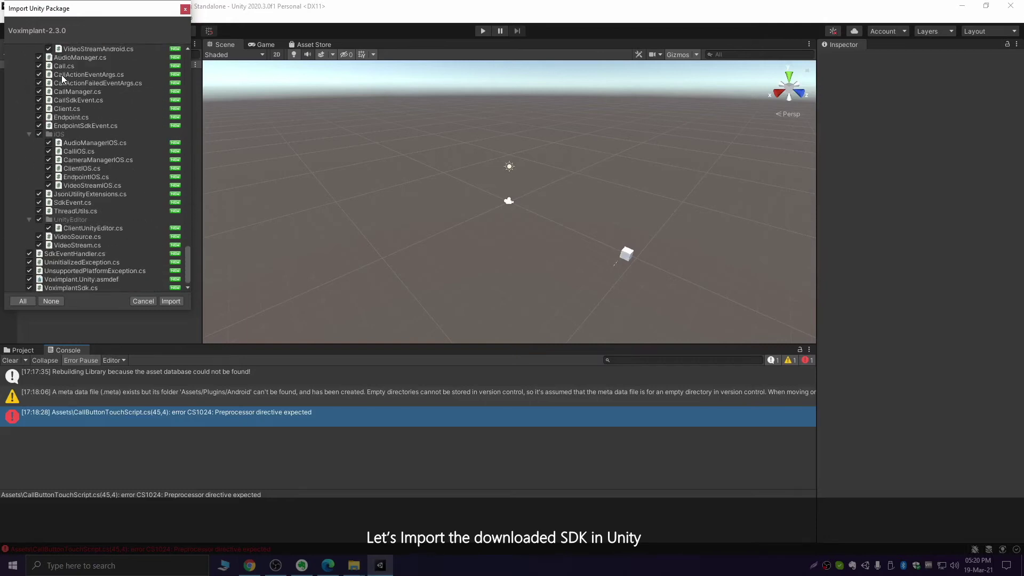
{"action": "left_click", "coordinate": [167, 301]}
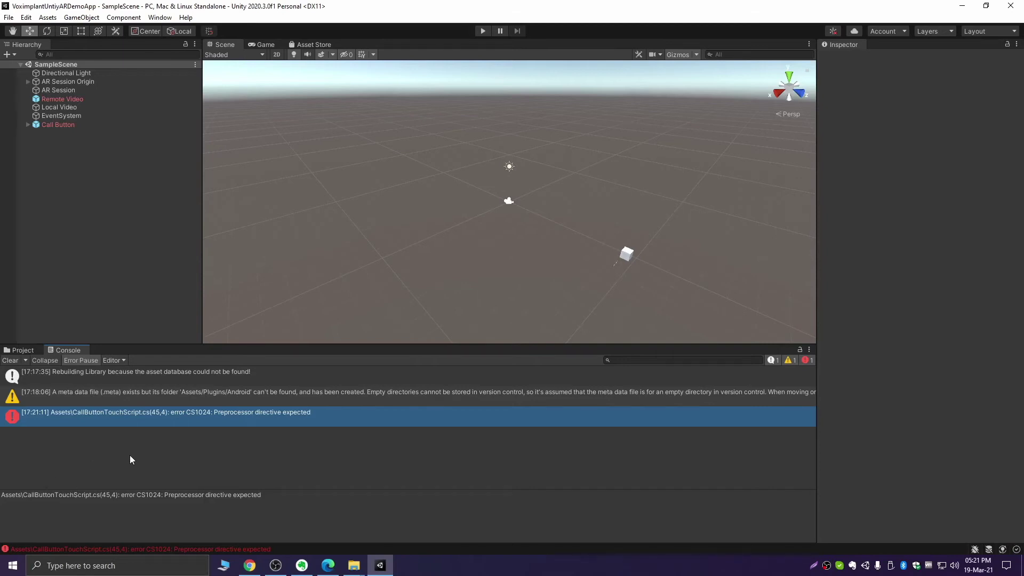
Clear the Console, open CallButtonTouchScript.cs from the CS1024 error, and comment out line 45.
{"action": "left_click", "coordinate": [13, 360]}
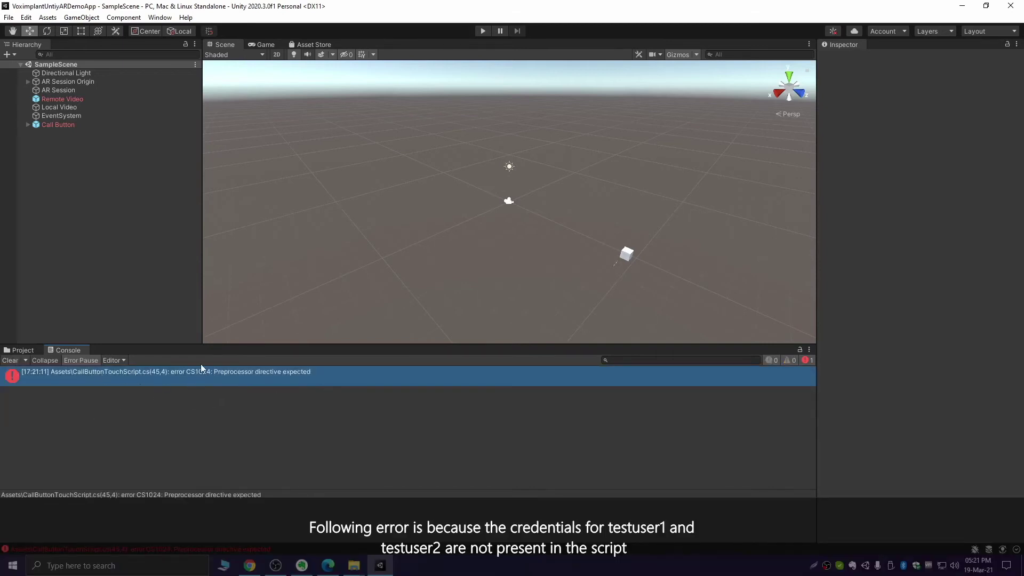
{"action": "double_click", "coordinate": [117, 374]}
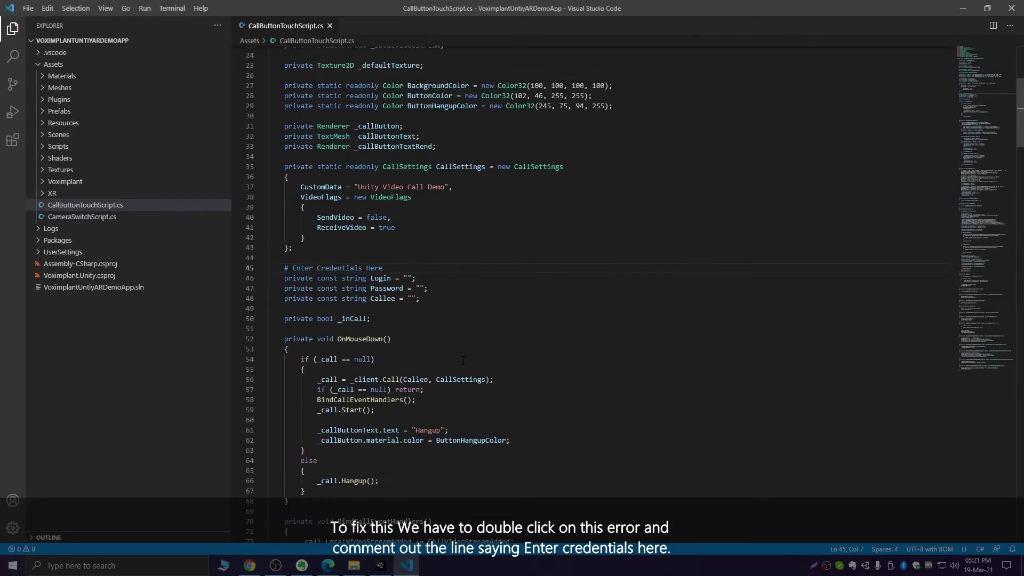
{"action": "scroll", "coordinate": [445, 333], "scroll_direction": "down", "scroll_amount": 1}
{"action": "left_click_drag", "start_coordinate": [383, 241], "coordinate": [284, 241]}
{"action": "double_click", "coordinate": [374, 241]}
{"action": "left_click_drag", "start_coordinate": [374, 241], "coordinate": [284, 241]}
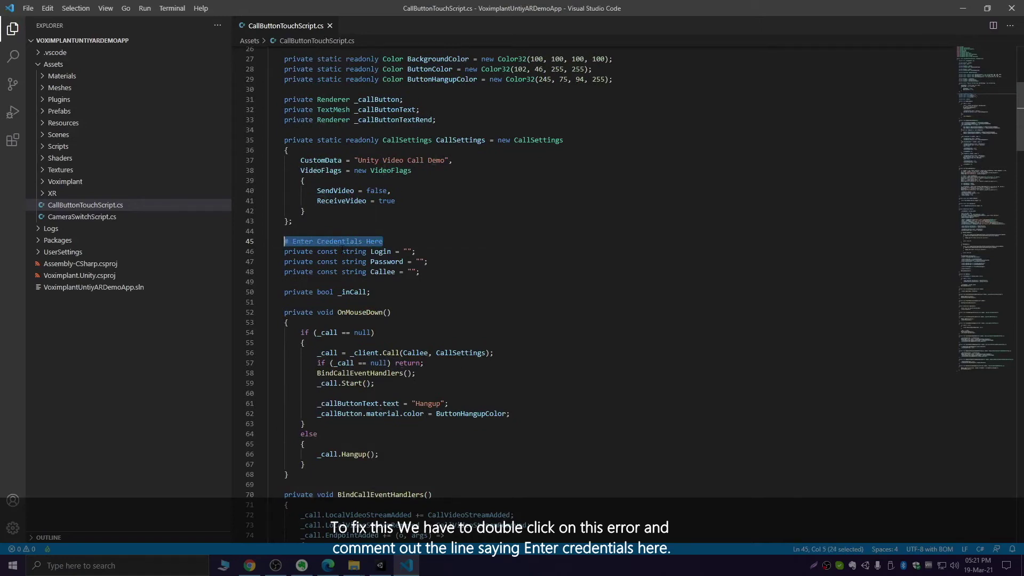
{"action": "key", "text": "Escape"}
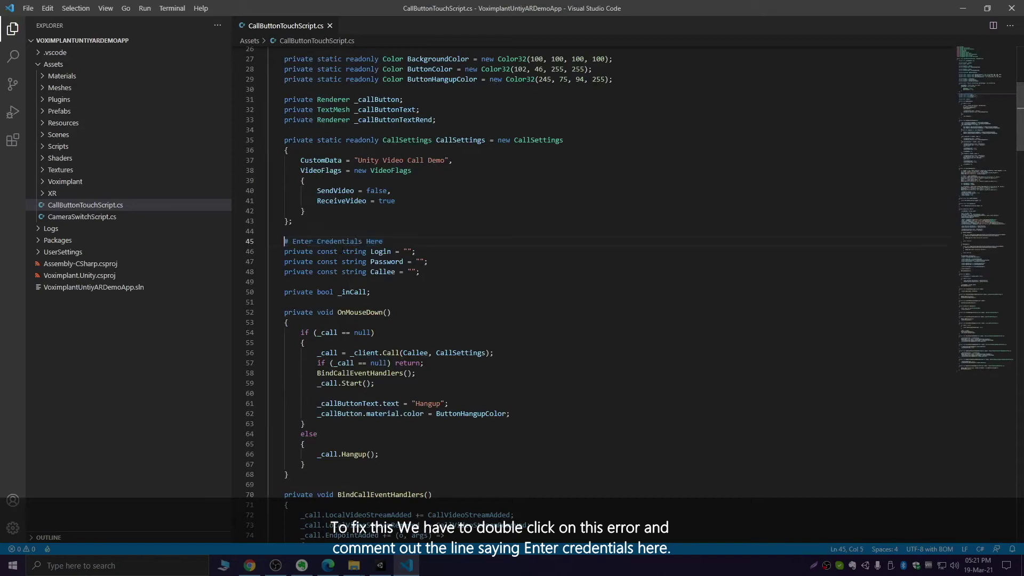
{"action": "type", "text": "//"}
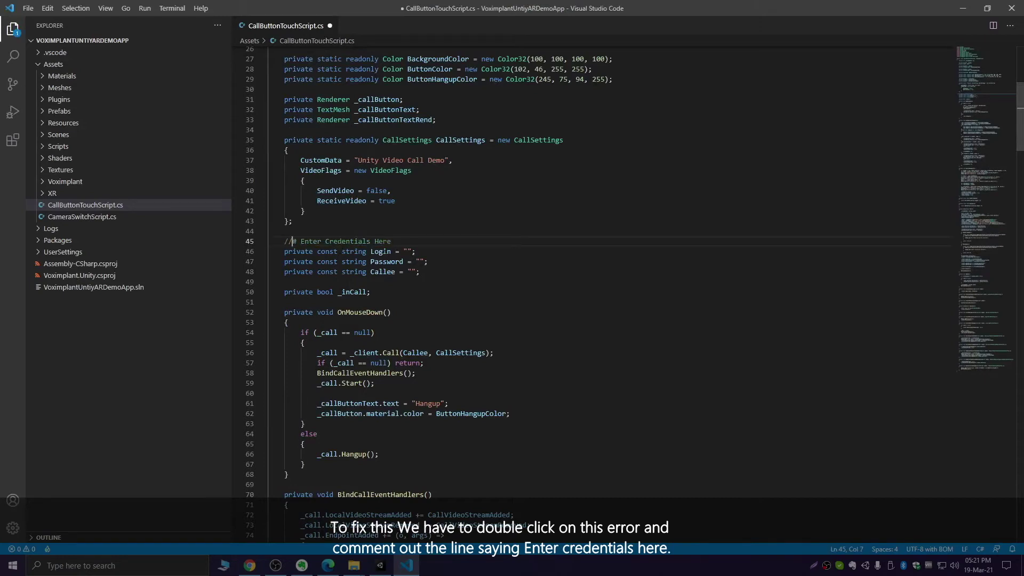
Fill in the Login, Password and Callee values on lines 46–48.
{"action": "left_click", "coordinate": [406, 251]}
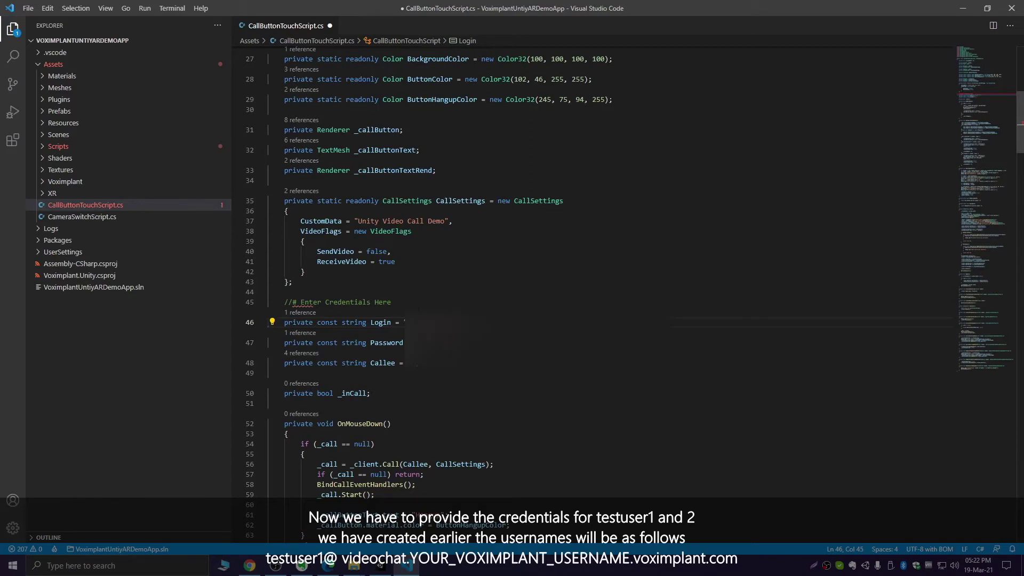
{"action": "key", "text": "alt+Tab"}
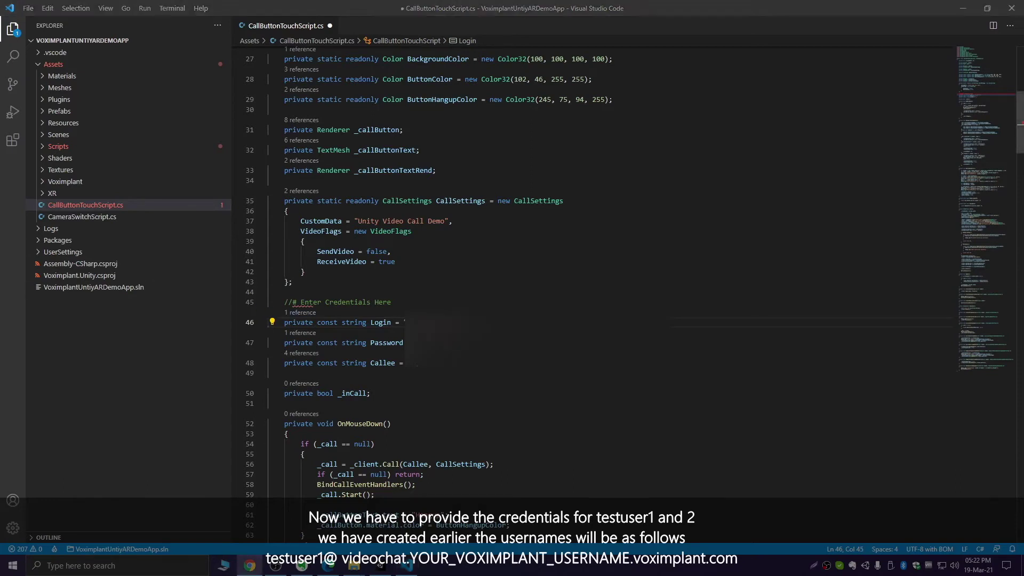
{"action": "key", "text": "alt+Tab"}
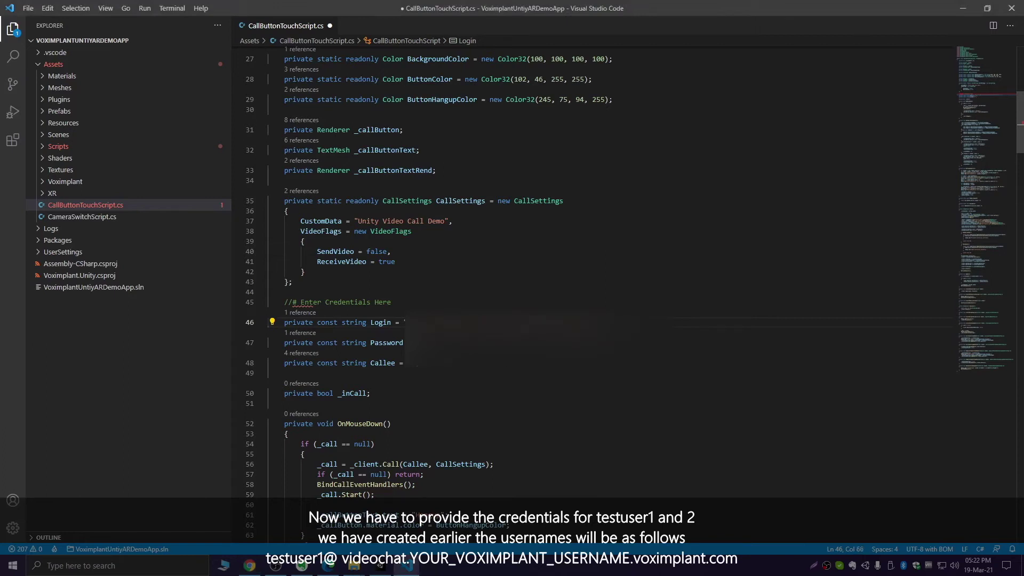
{"action": "left_click_drag", "start_coordinate": [391, 322], "coordinate": [559, 322]}
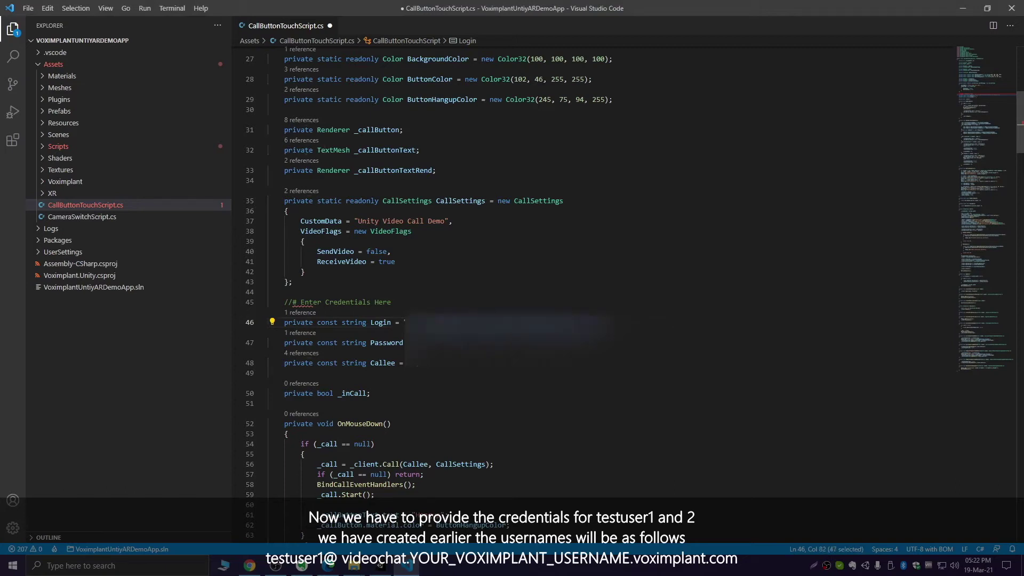
{"action": "left_click", "coordinate": [605, 363]}
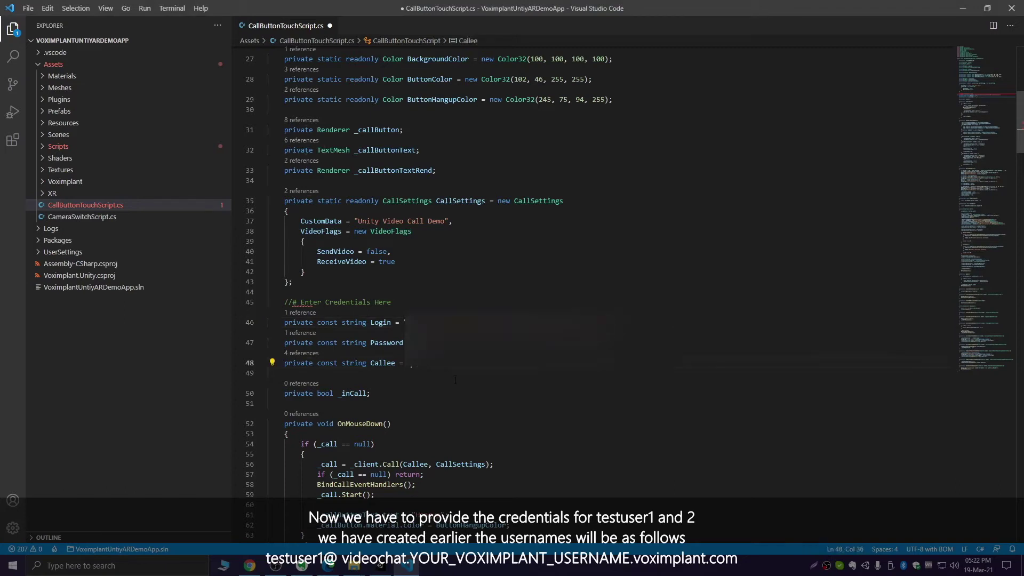
{"action": "left_click", "coordinate": [432, 343]}
{"action": "left_click", "coordinate": [432, 363]}
{"action": "left_click", "coordinate": [482, 302]}
Save the script and inspect the new AR compile errors in the Console.
{"action": "key", "text": "ctrl+s"}
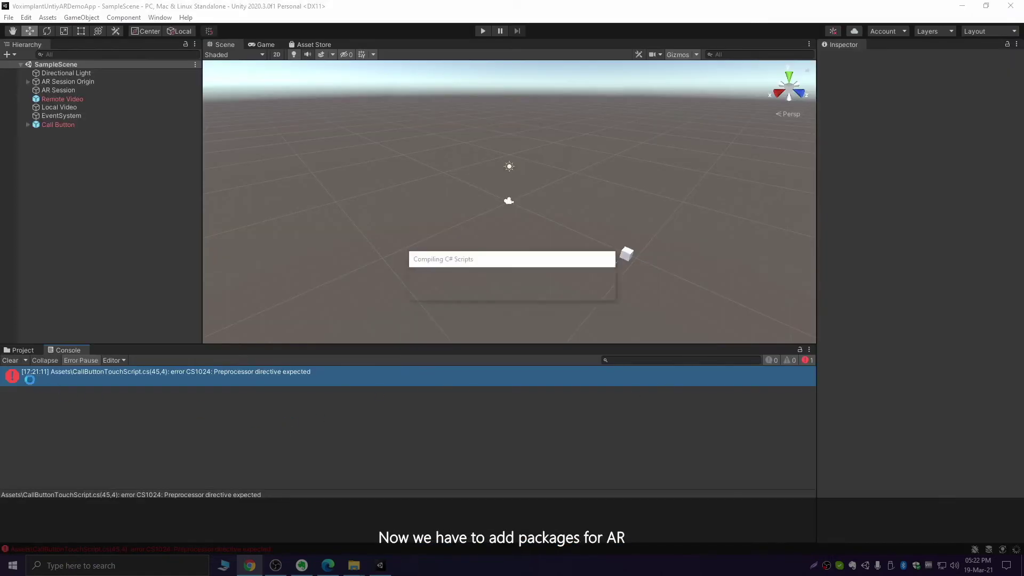
{"action": "left_click", "coordinate": [401, 419]}
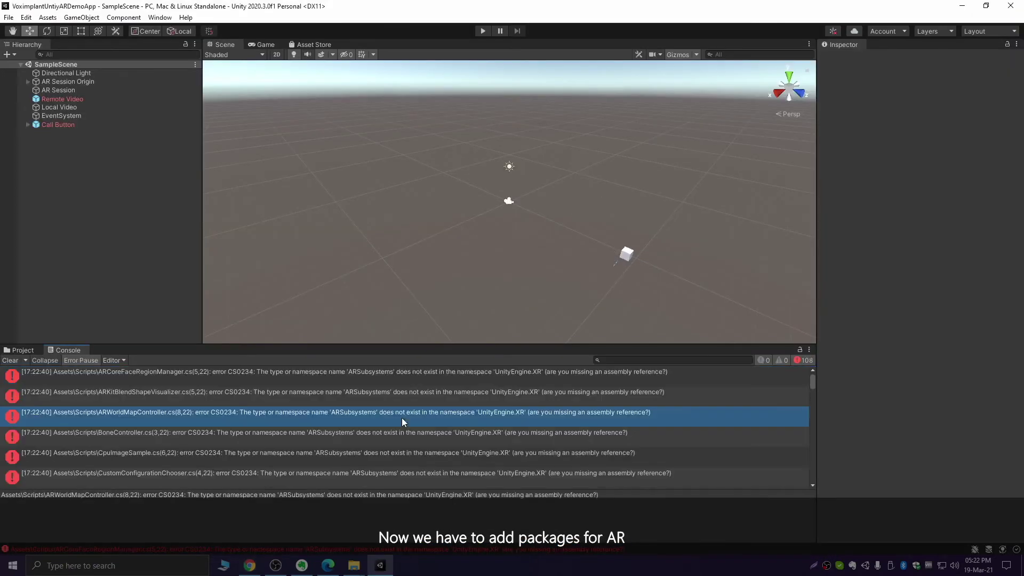
{"action": "left_click", "coordinate": [434, 376]}
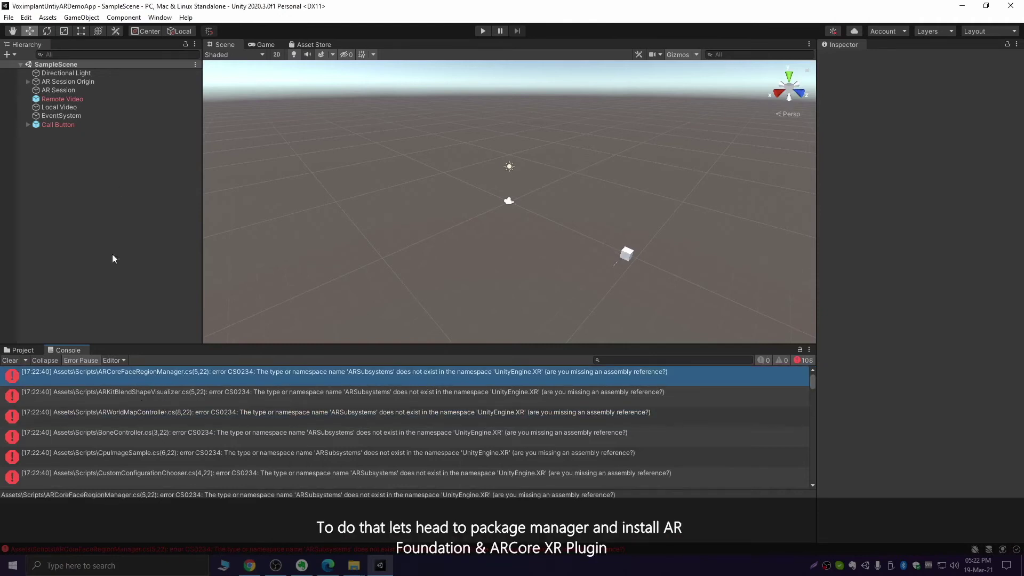
Install AR Foundation 4.1.5 from the Unity Registry in Package Manager.
{"action": "left_click", "coordinate": [160, 18]}
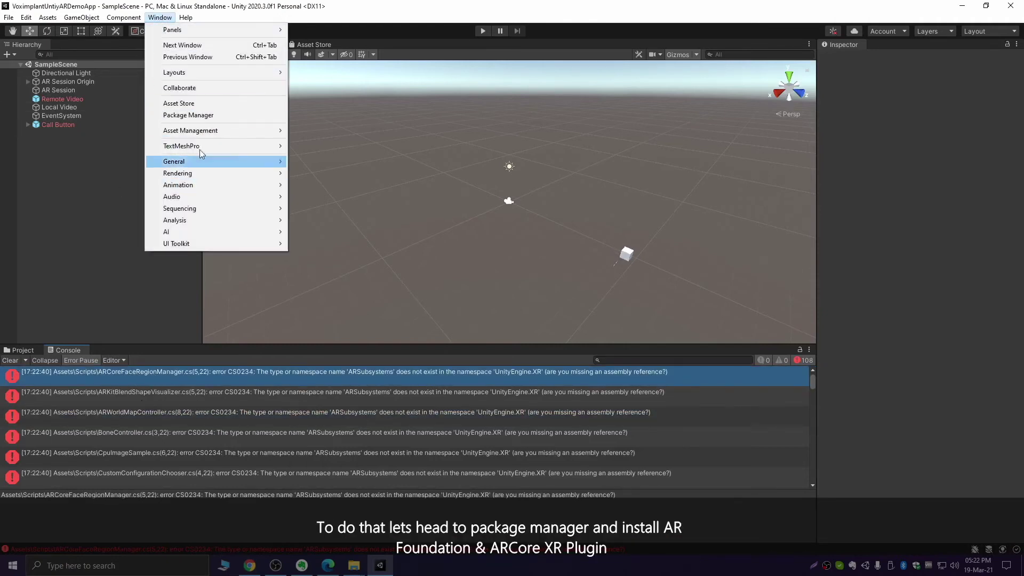
{"action": "left_click", "coordinate": [187, 115]}
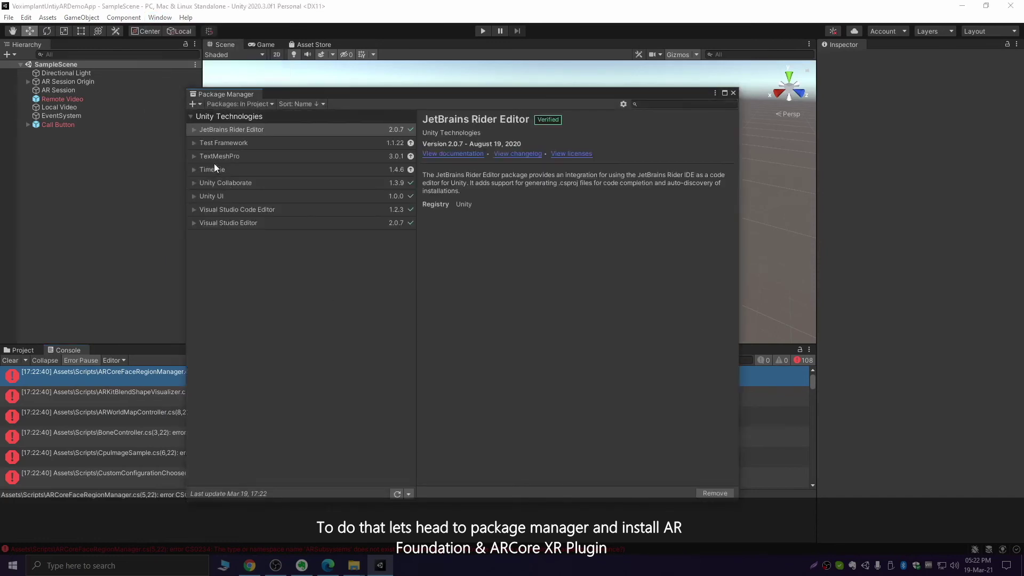
{"action": "left_click", "coordinate": [226, 104]}
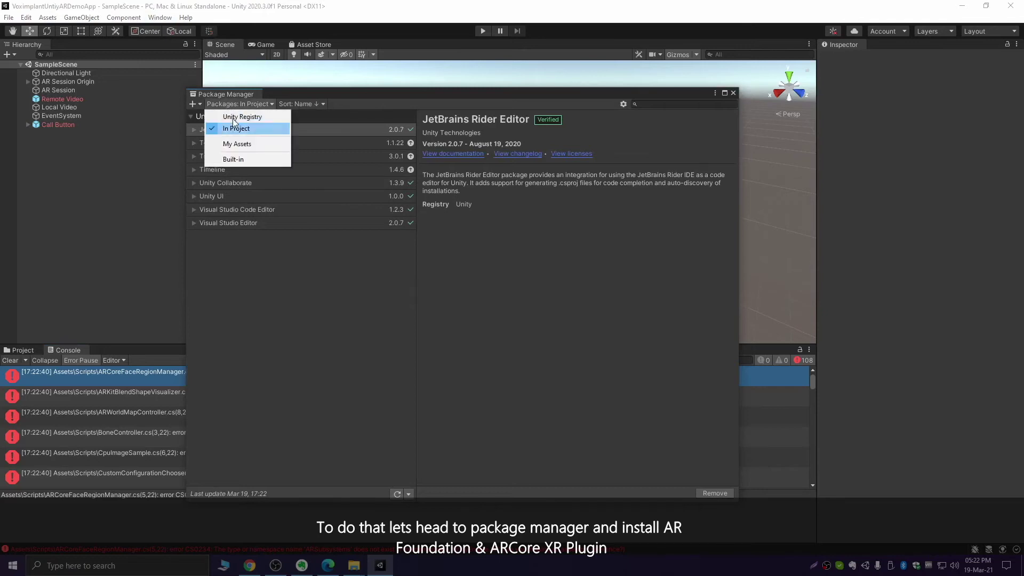
{"action": "left_click", "coordinate": [233, 116]}
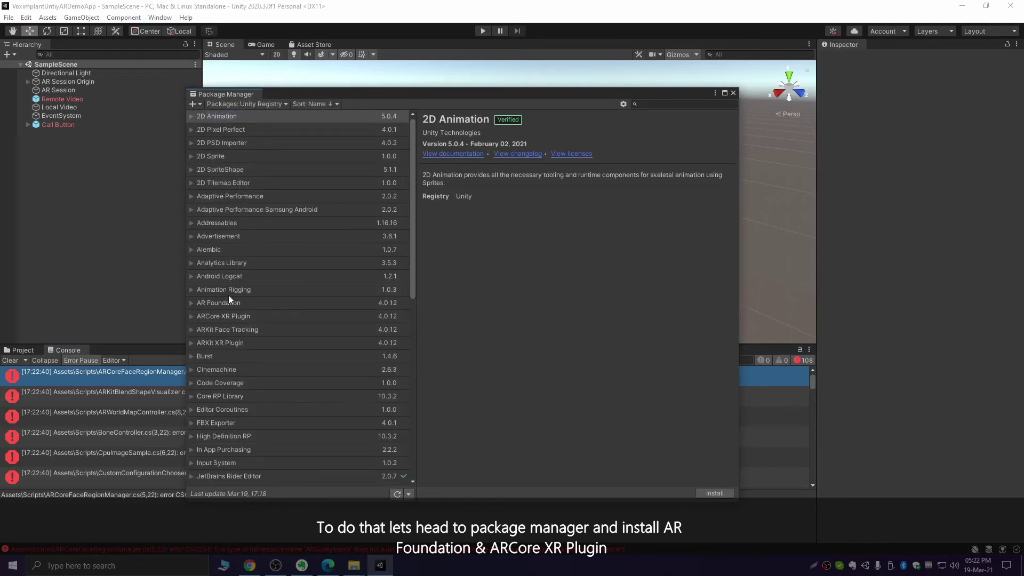
{"action": "left_click", "coordinate": [194, 304]}
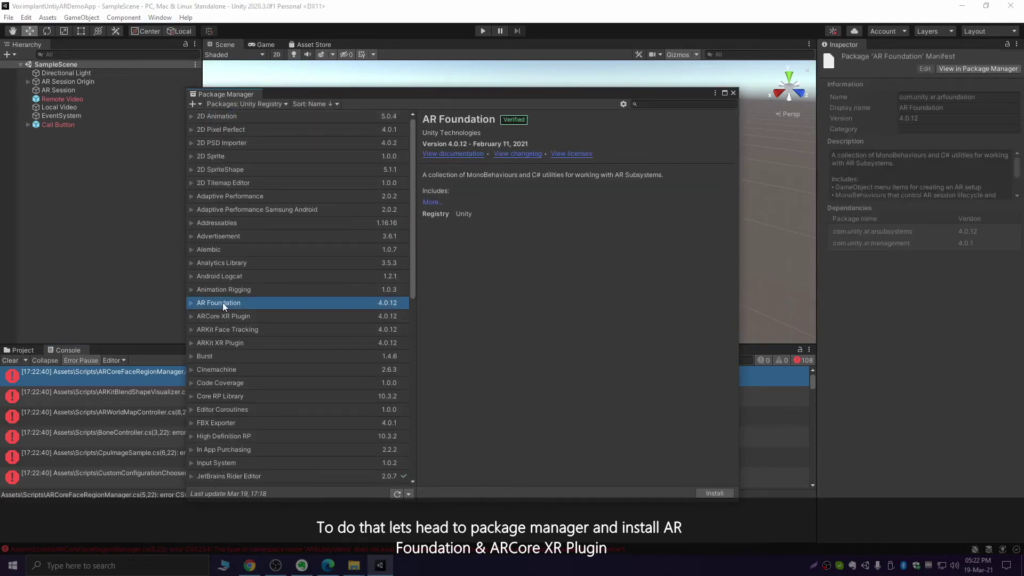
{"action": "left_click", "coordinate": [192, 303]}
{"action": "scroll", "coordinate": [357, 328], "scroll_direction": "up", "scroll_amount": 1}
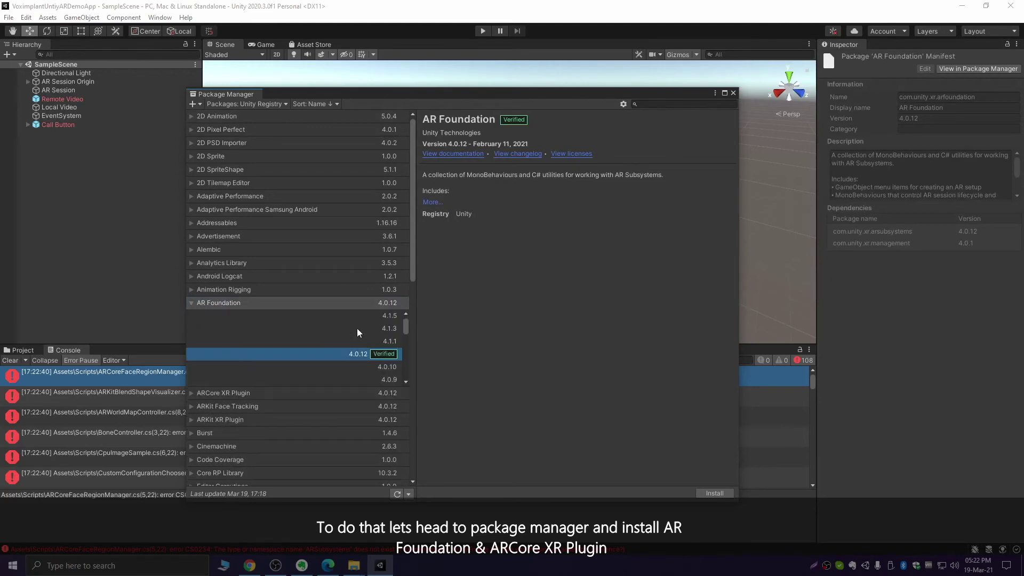
{"action": "left_click", "coordinate": [392, 317]}
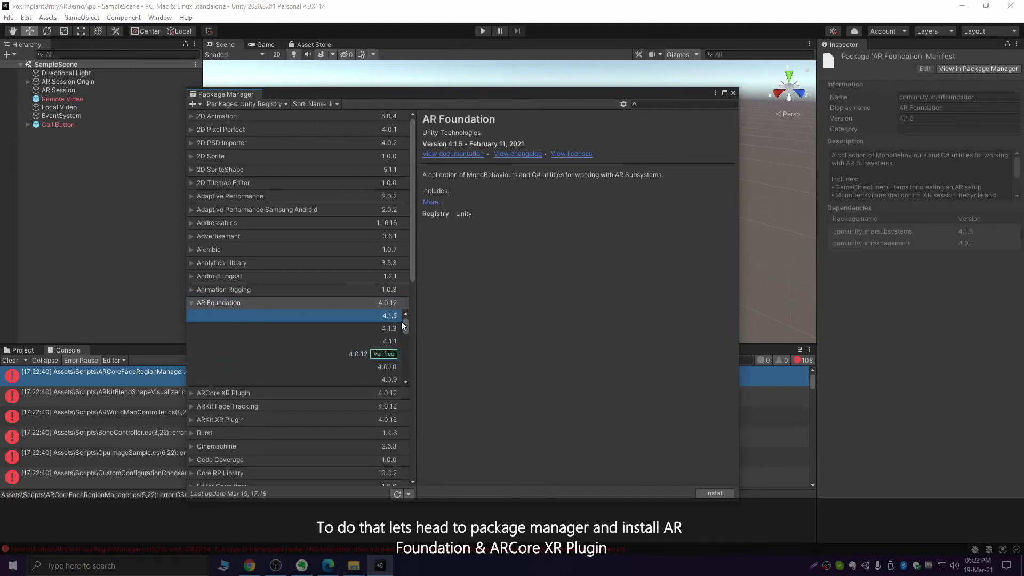
{"action": "left_click", "coordinate": [712, 493]}
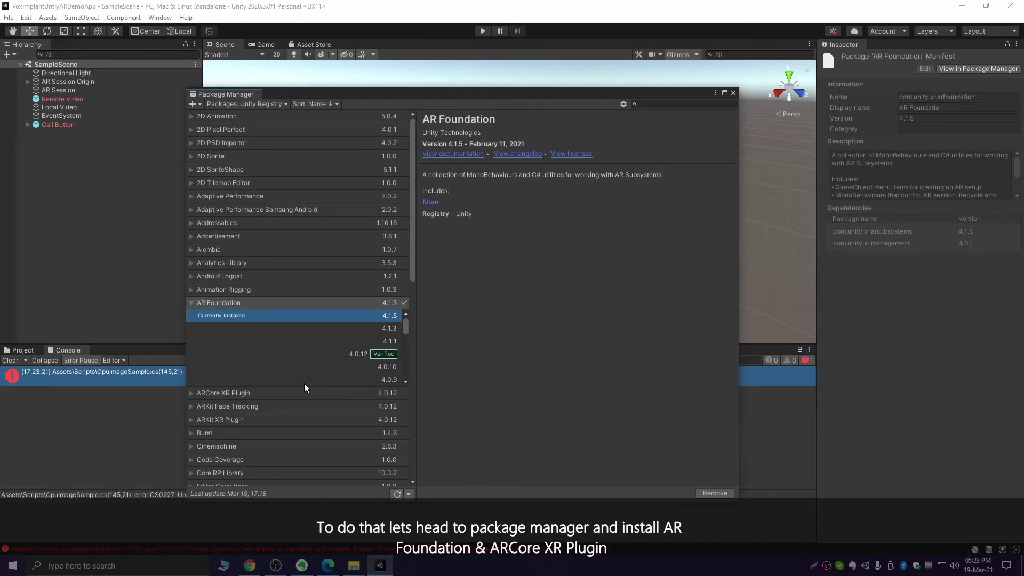
Install ARCore XR Plugin 4.1.5 and close the Package Manager.
{"action": "left_click", "coordinate": [216, 393]}
{"action": "left_click", "coordinate": [191, 393]}
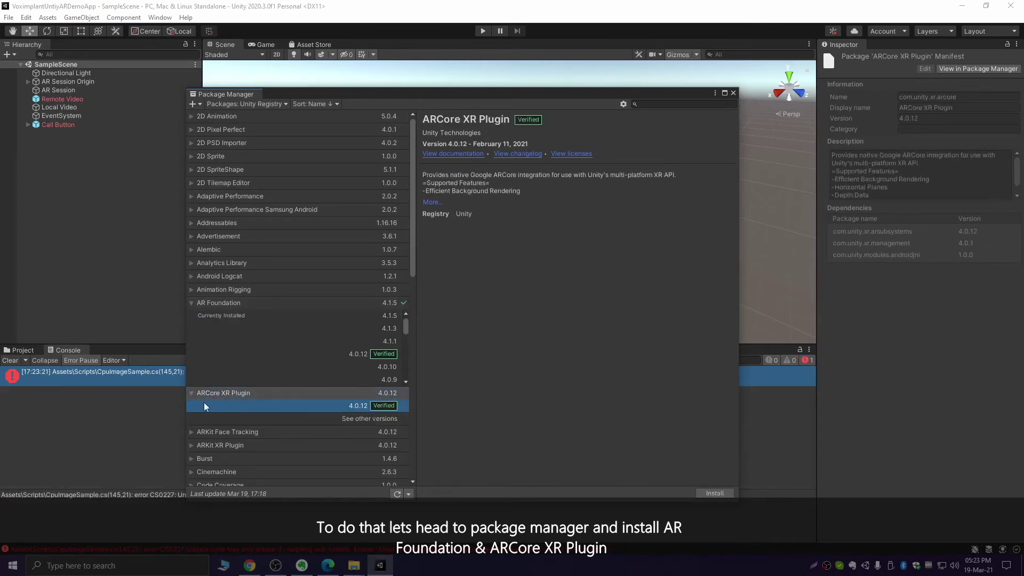
{"action": "left_click", "coordinate": [387, 421]}
{"action": "left_click", "coordinate": [388, 407]}
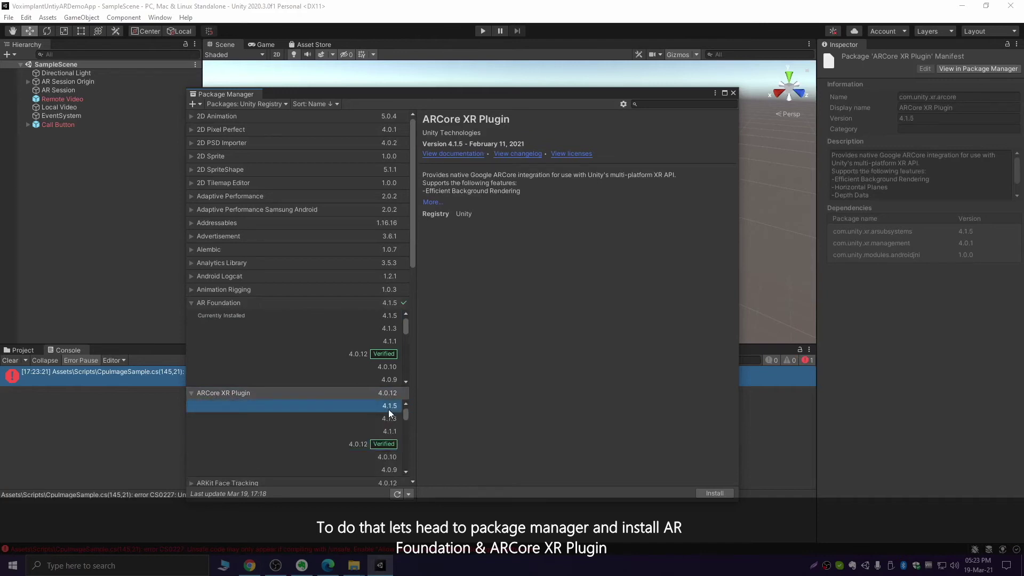
{"action": "left_click", "coordinate": [715, 493]}
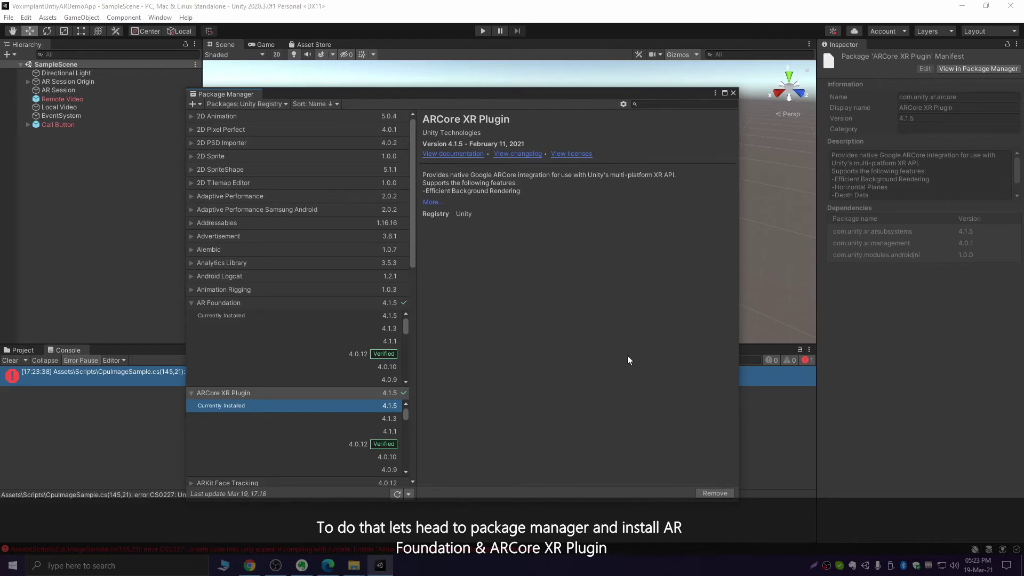
{"action": "left_click", "coordinate": [190, 302]}
{"action": "left_click", "coordinate": [192, 316]}
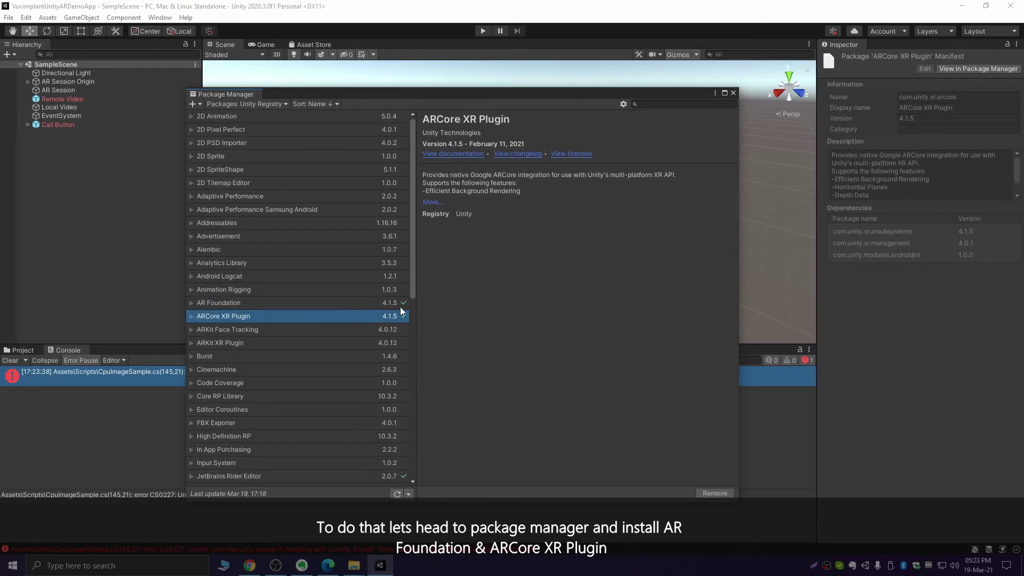
{"action": "left_click", "coordinate": [732, 93]}
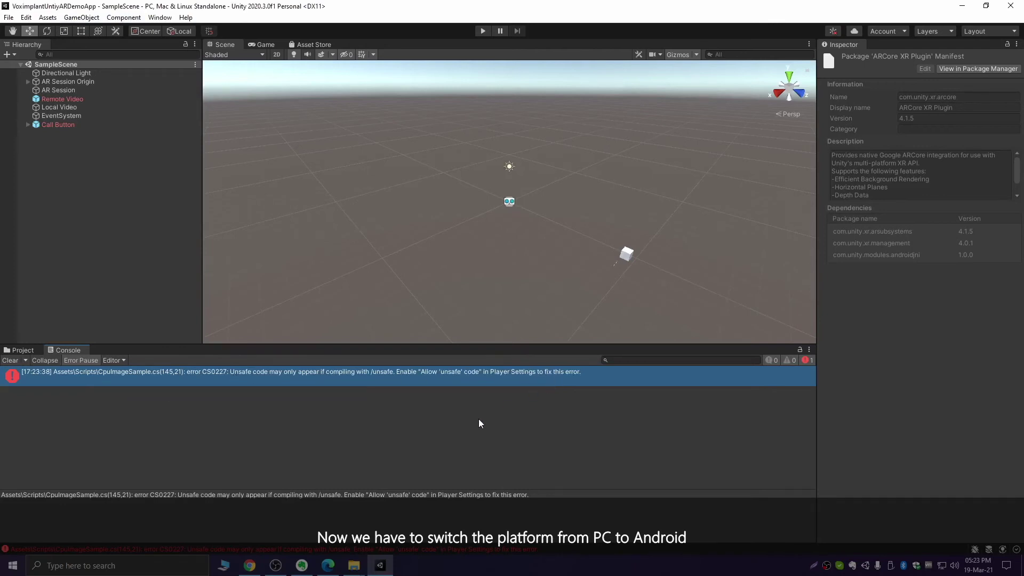
In File > Build Settings, switch the target platform to Android.
{"action": "left_click", "coordinate": [8, 17]}
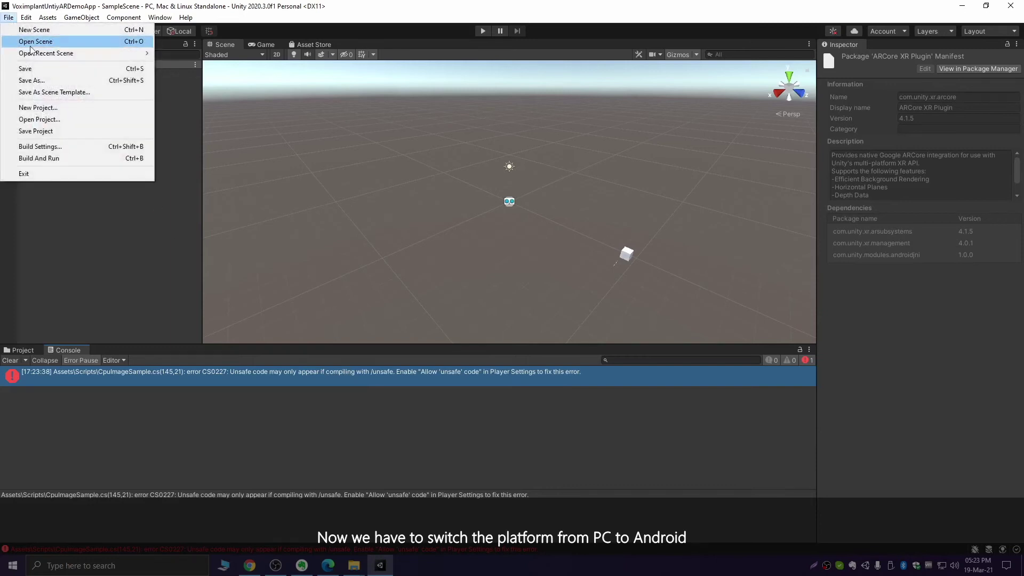
{"action": "left_click", "coordinate": [65, 147]}
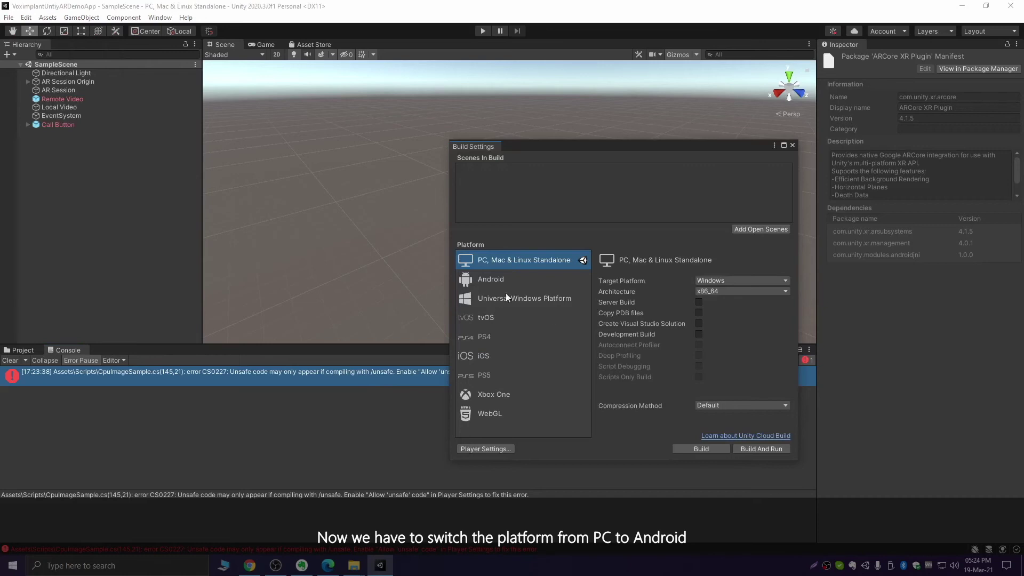
{"action": "left_click", "coordinate": [491, 280]}
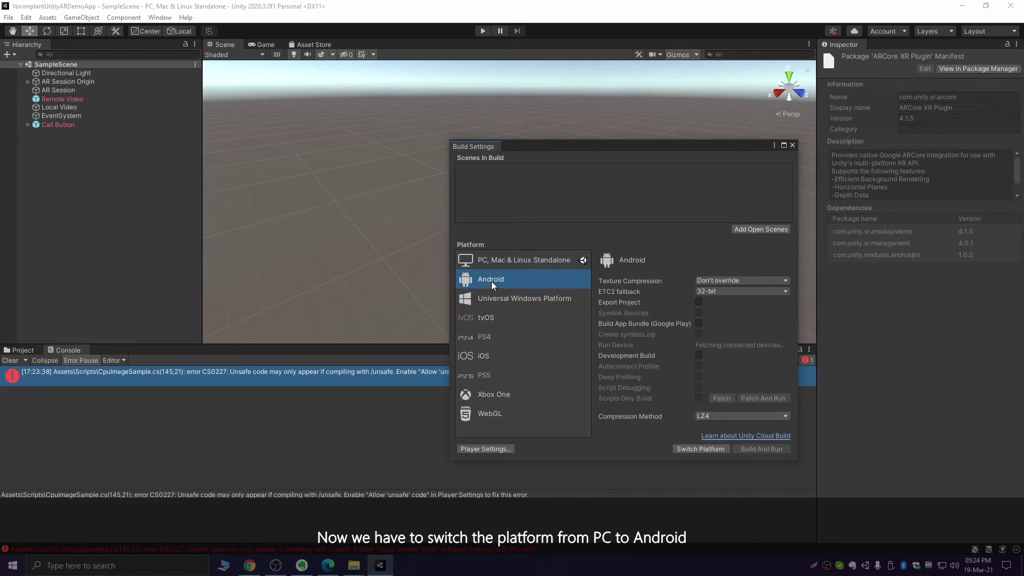
{"action": "left_click", "coordinate": [696, 446]}
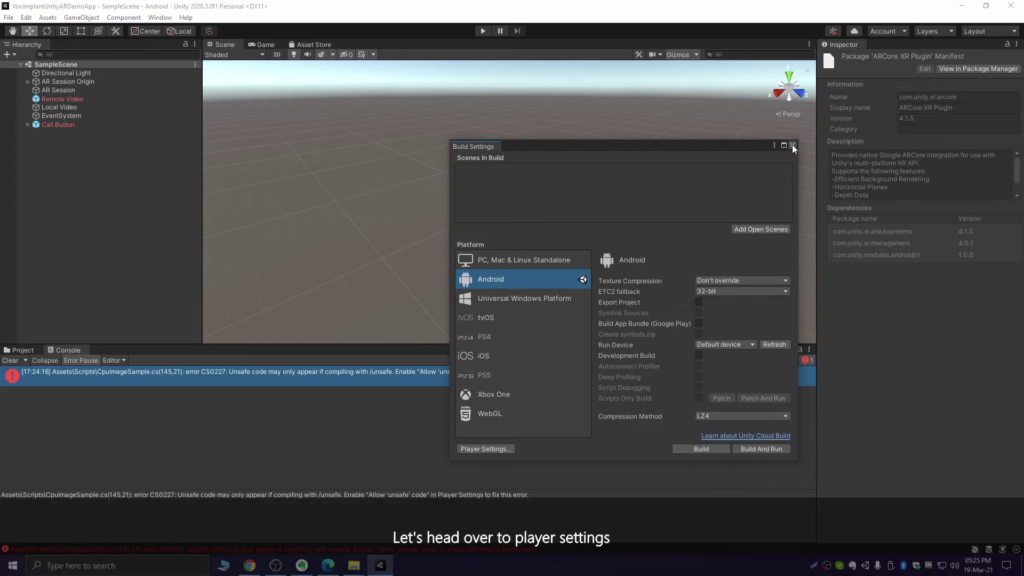
In Player Settings, disable Multithreaded Rendering and set Minimum API Level to API 26 (Oreo).
{"action": "left_click", "coordinate": [487, 448]}
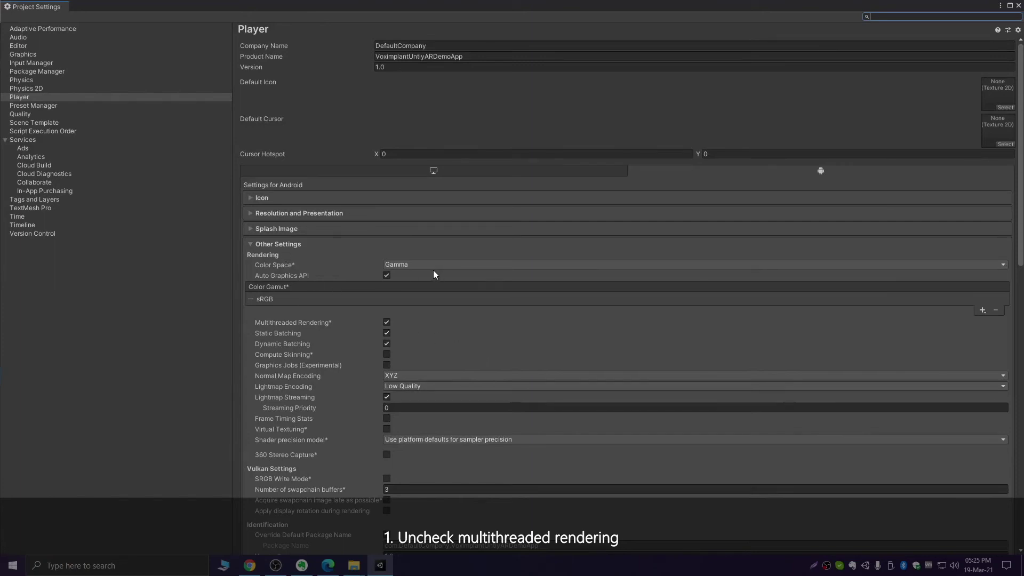
{"action": "left_click", "coordinate": [387, 322]}
{"action": "scroll", "coordinate": [334, 340], "scroll_direction": "down", "scroll_amount": 3}
{"action": "scroll", "coordinate": [334, 344], "scroll_direction": "down", "scroll_amount": 2}
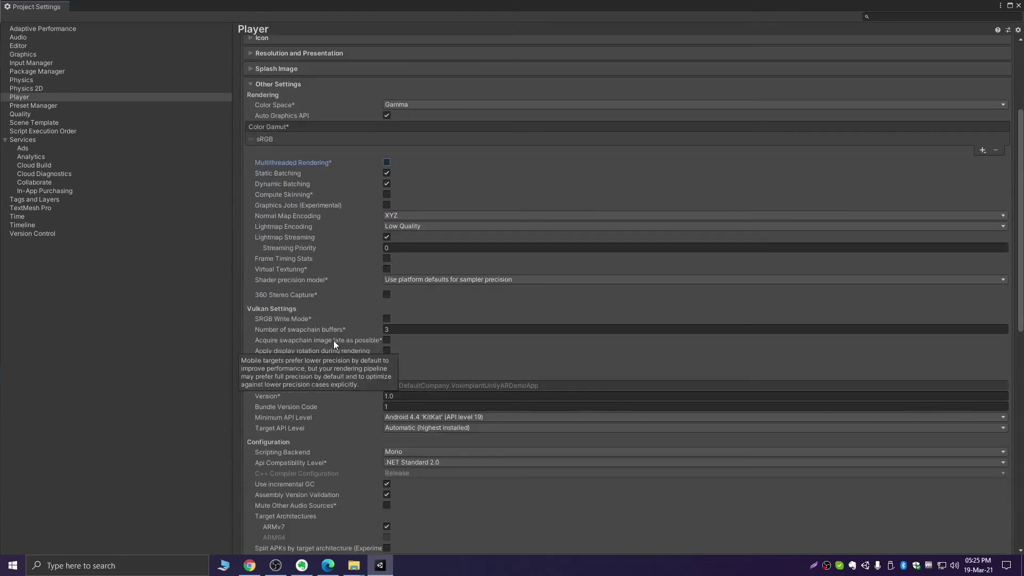
{"action": "scroll", "coordinate": [401, 275], "scroll_direction": "down", "scroll_amount": 3}
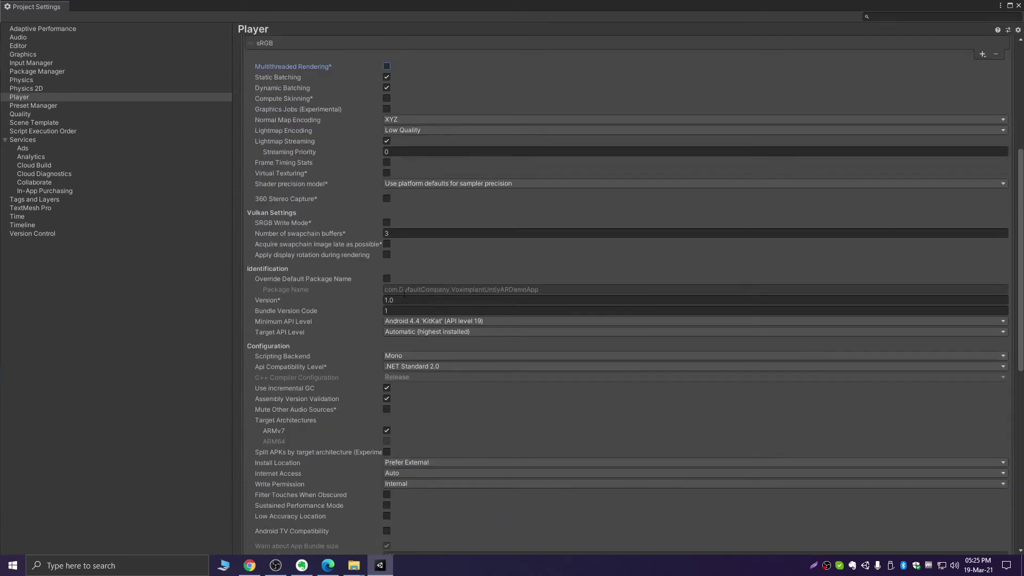
{"action": "left_click", "coordinate": [433, 322]}
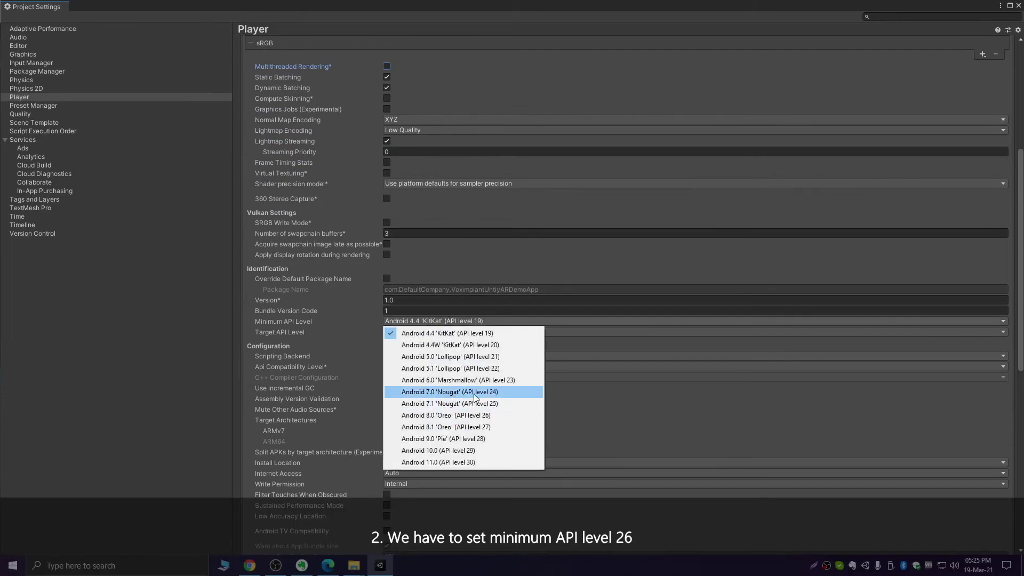
{"action": "left_click", "coordinate": [472, 415]}
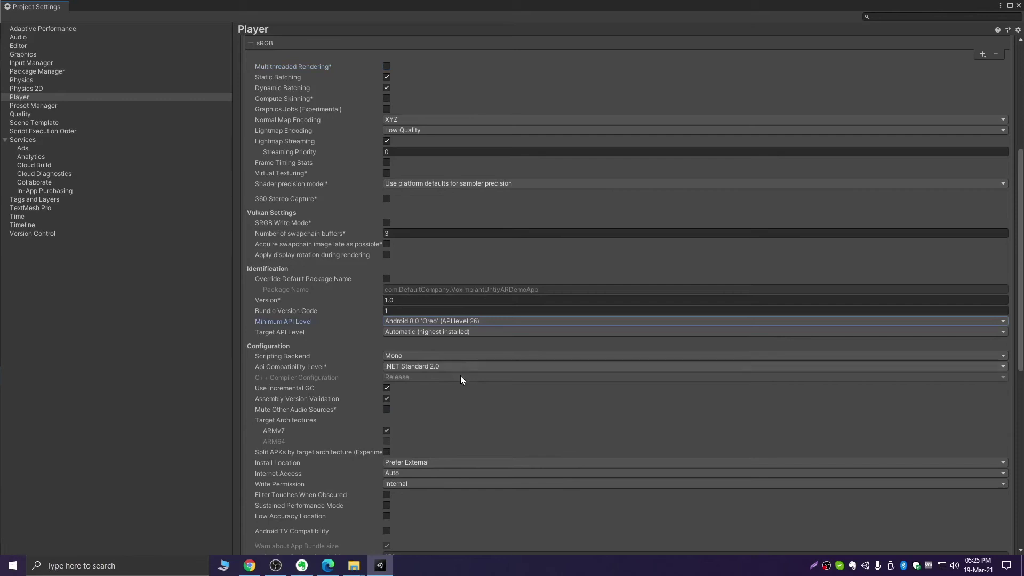
Allow 'unsafe' code, expand Publishing Settings, and go to XR Plug-in Management.
{"action": "scroll", "coordinate": [462, 405], "scroll_direction": "down", "scroll_amount": 10}
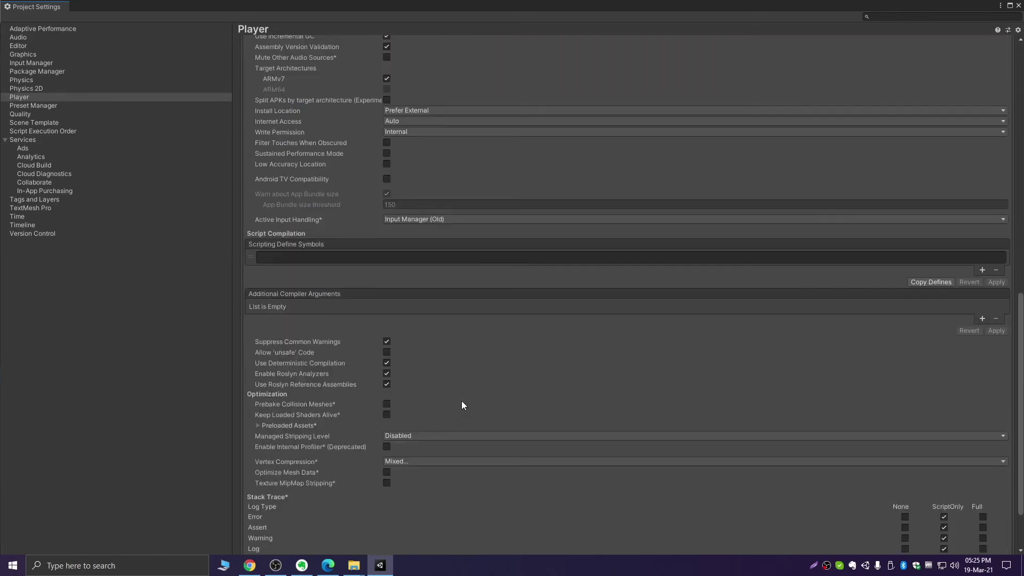
{"action": "left_click", "coordinate": [386, 354]}
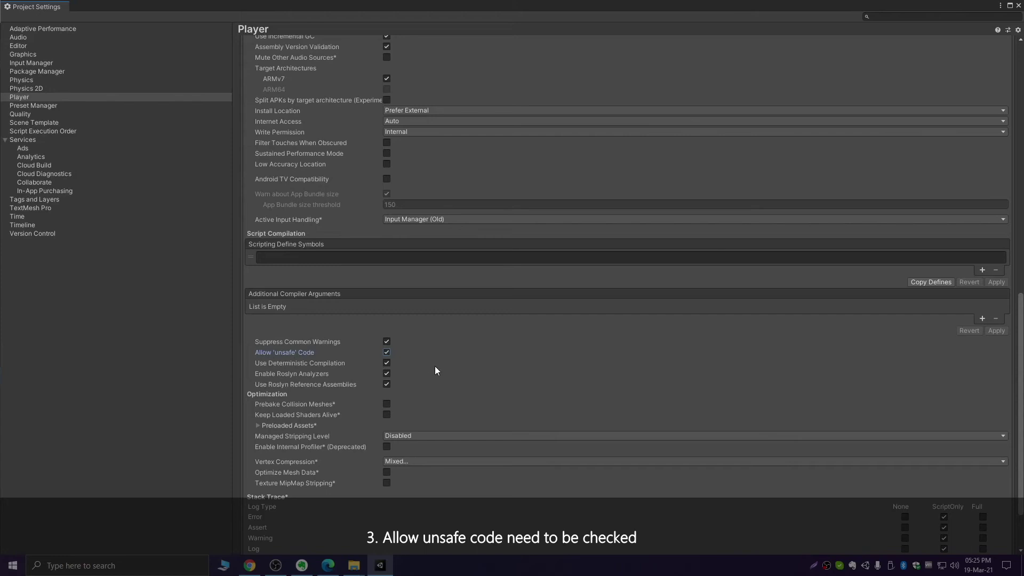
{"action": "scroll", "coordinate": [434, 366], "scroll_direction": "down", "scroll_amount": 3}
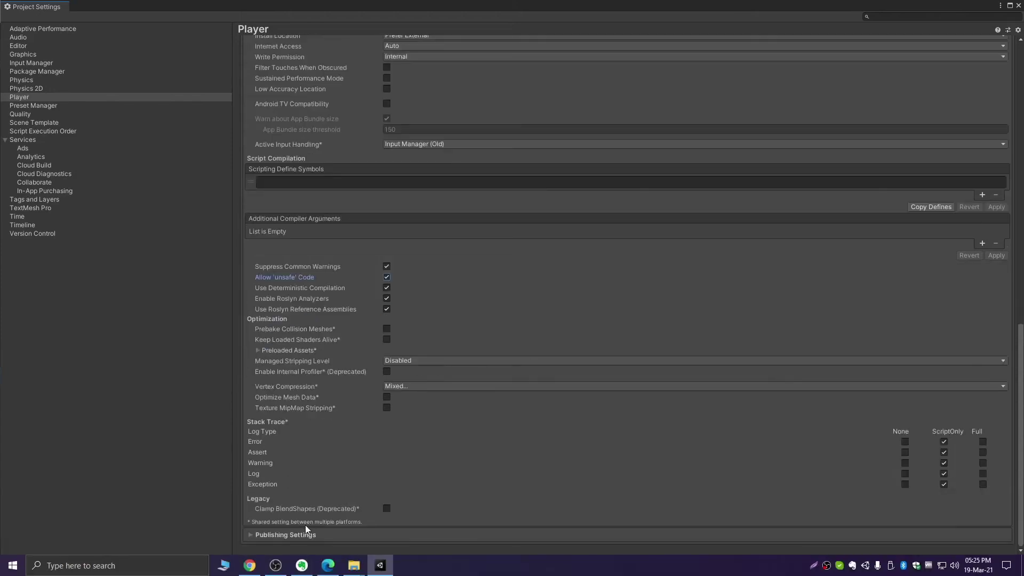
{"action": "left_click", "coordinate": [291, 534]}
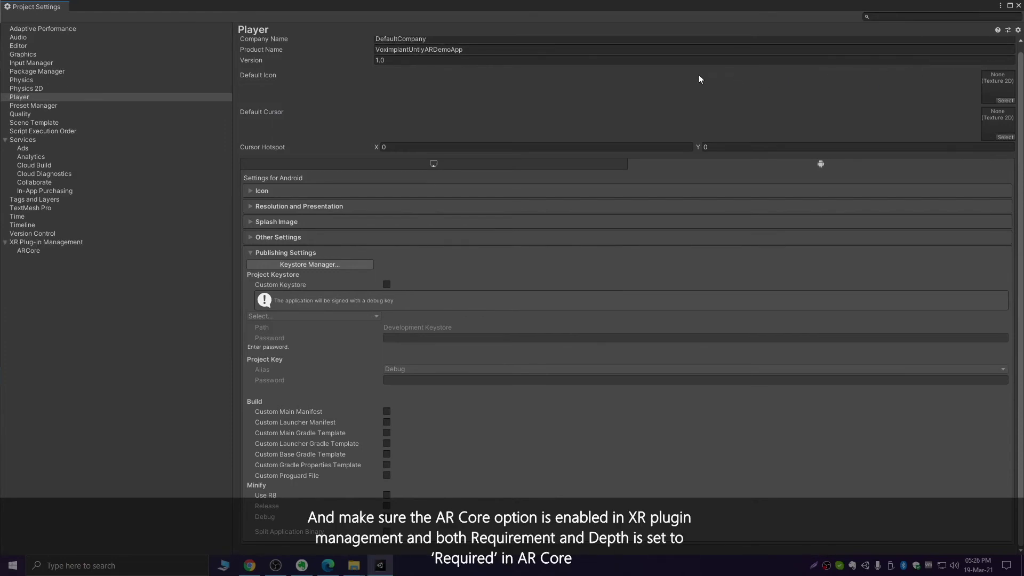
{"action": "scroll", "coordinate": [470, 124], "scroll_direction": "up", "scroll_amount": 1}
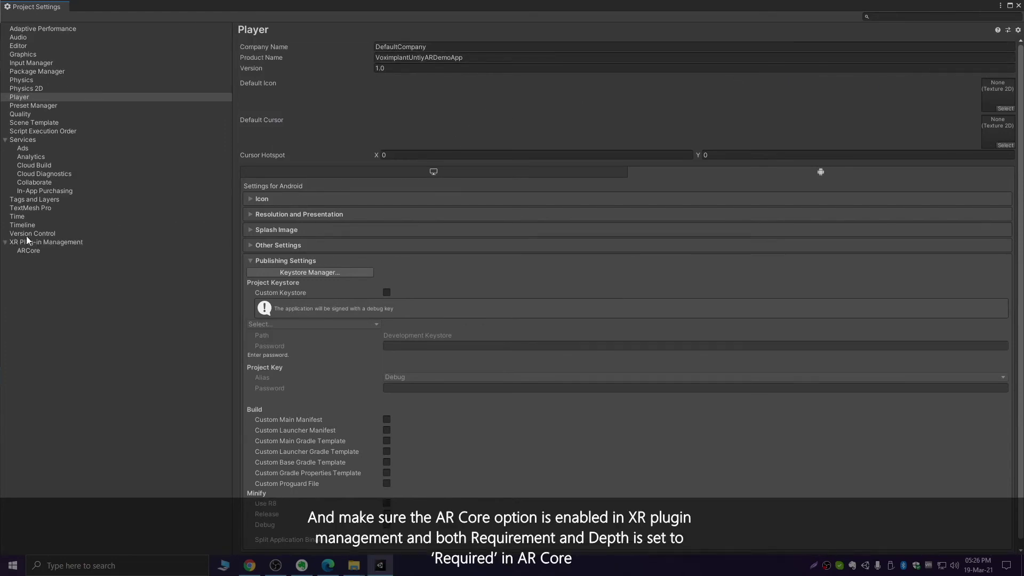
{"action": "left_click", "coordinate": [43, 242]}
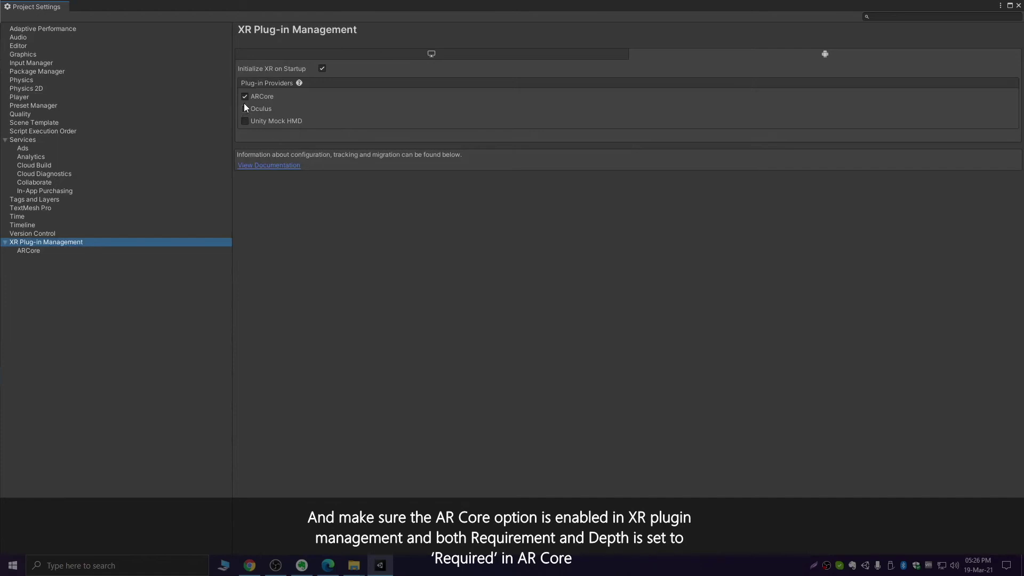
Confirm ARCore Requirement and Depth are Required, then set Company Name to Voximplant.
{"action": "left_click", "coordinate": [29, 250]}
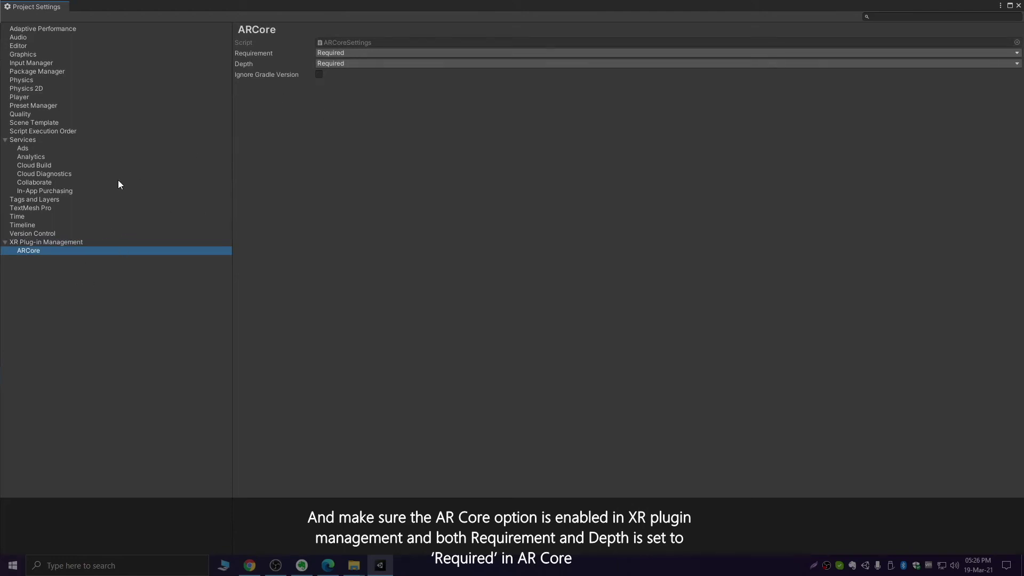
{"action": "left_click", "coordinate": [20, 99]}
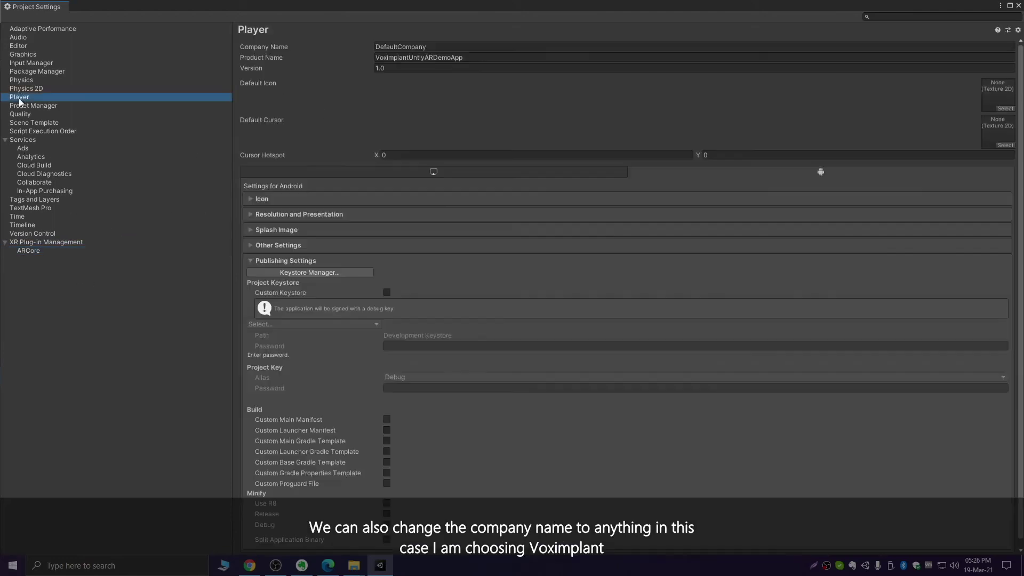
{"action": "left_click", "coordinate": [456, 47]}
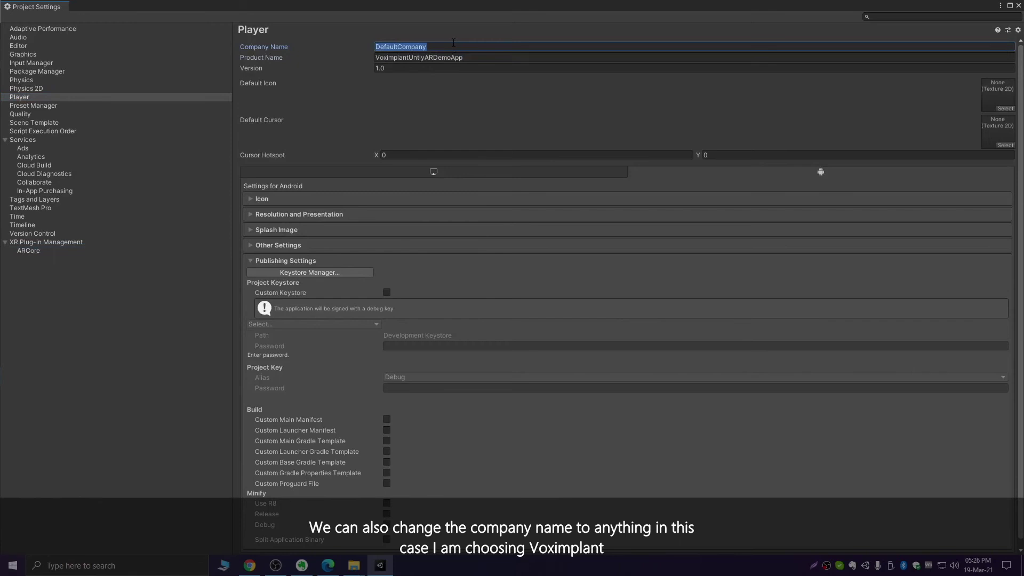
{"action": "type", "text": "Voximplany"}
{"action": "key", "text": "BackSpace"}
{"action": "type", "text": "t"}
Review the product name in Player settings and close Project Settings.
{"action": "left_click", "coordinate": [430, 57]}
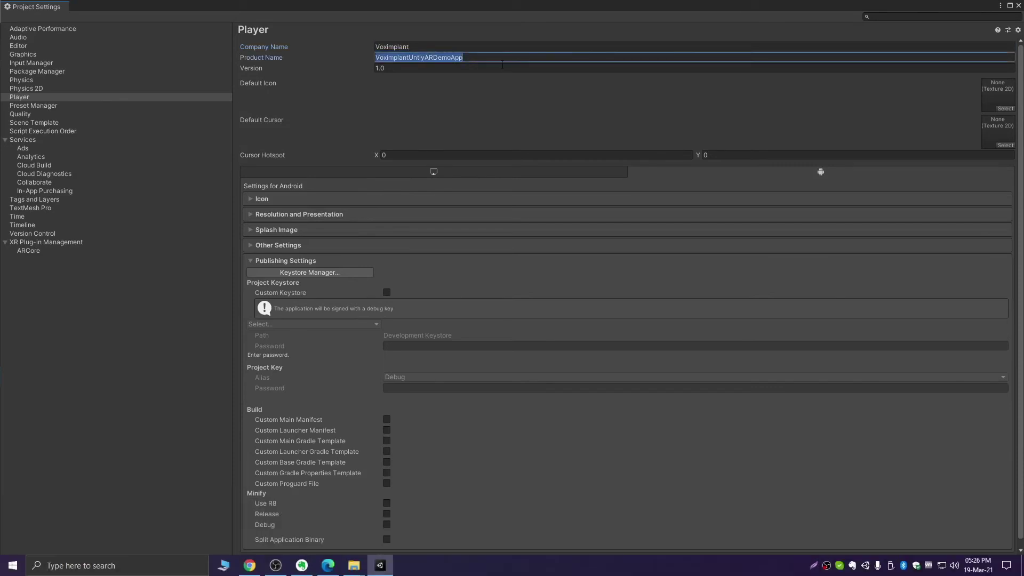
{"action": "scroll", "coordinate": [768, 180], "scroll_direction": "down", "scroll_amount": 1}
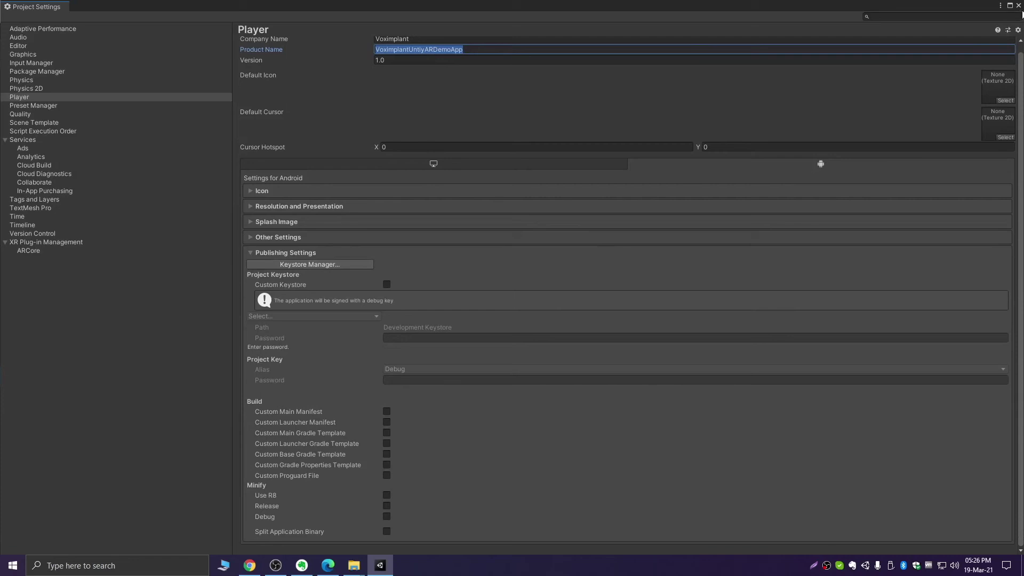
{"action": "left_click", "coordinate": [1018, 5]}
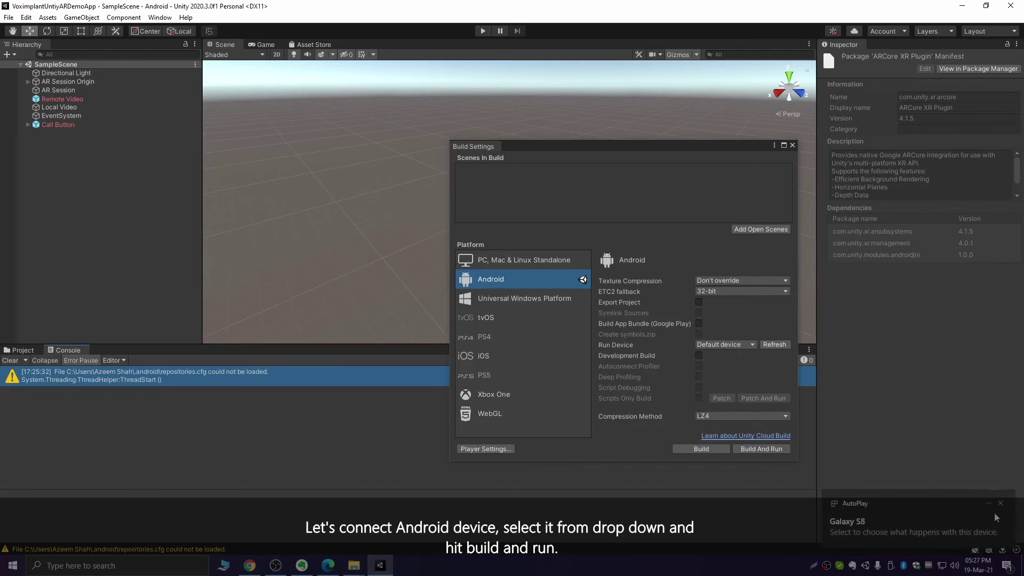
Build and run on the Samsung phone, saving the APK as 'Unity AR AppVoximplant'.
{"action": "left_click", "coordinate": [750, 345]}
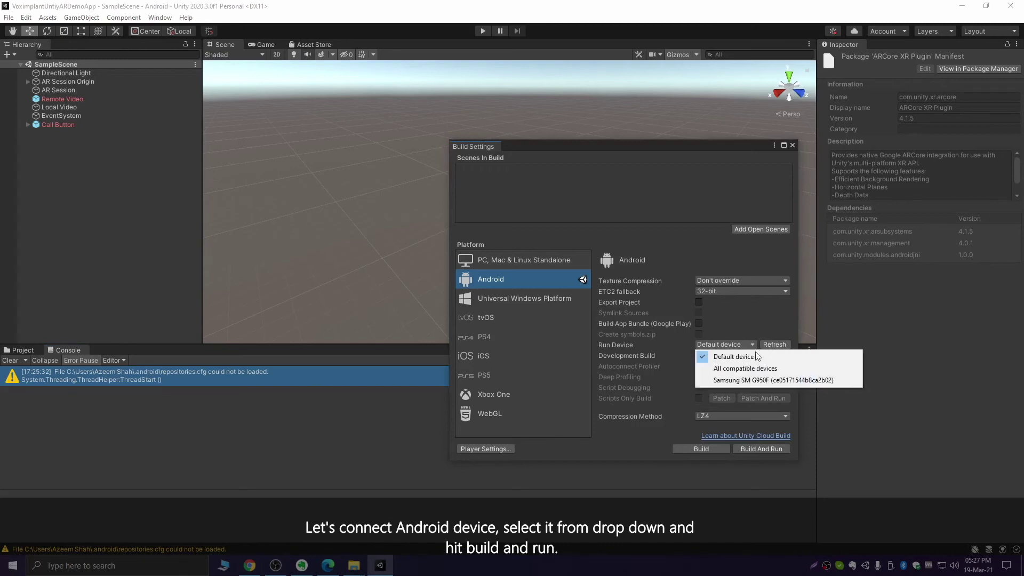
{"action": "left_click", "coordinate": [773, 381]}
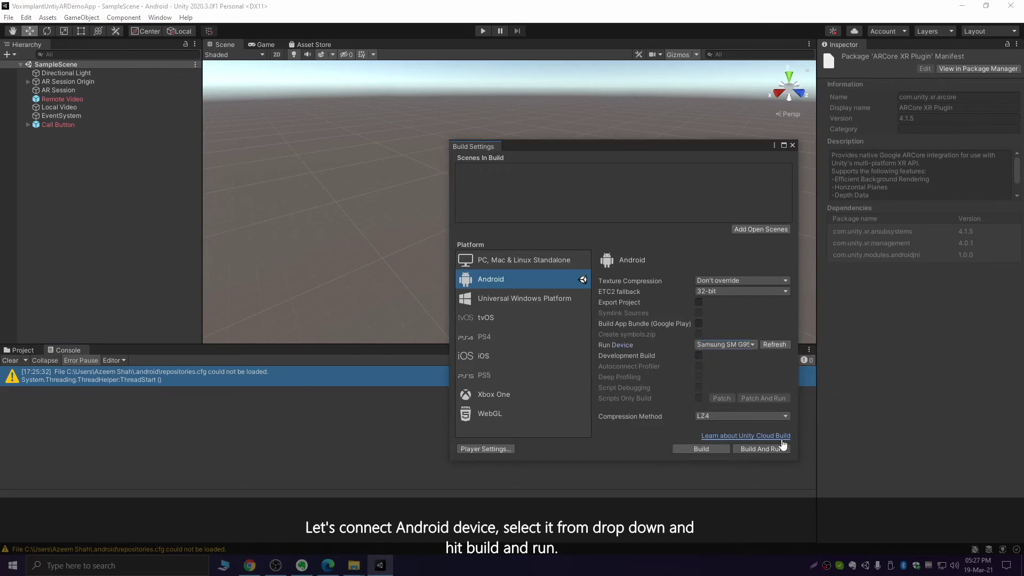
{"action": "left_click", "coordinate": [753, 450]}
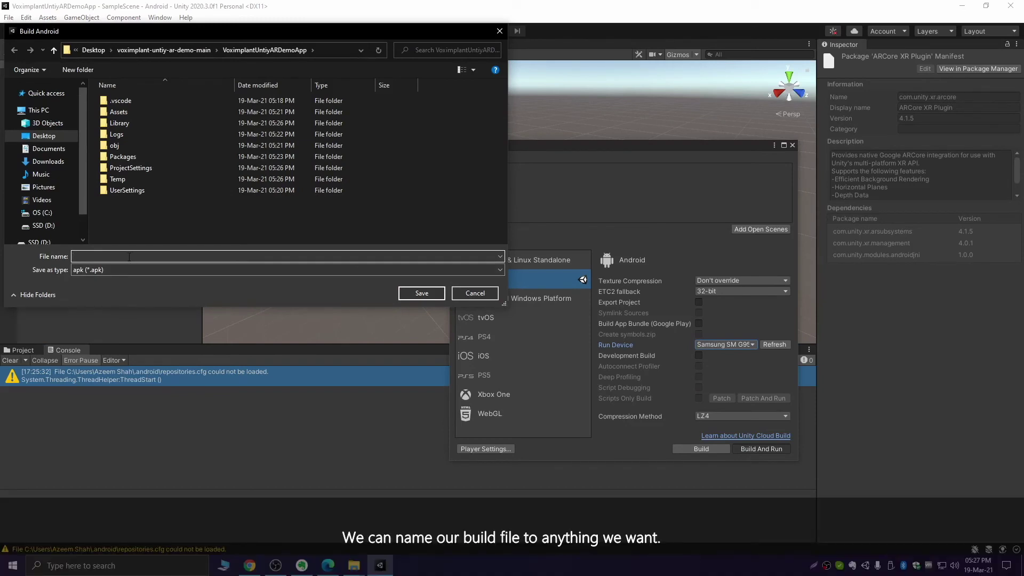
{"action": "type", "text": "Unity A"}
{"action": "type", "text": "R App"}
{"action": "type", "text": "Voximplant"}
{"action": "left_click", "coordinate": [434, 294]}
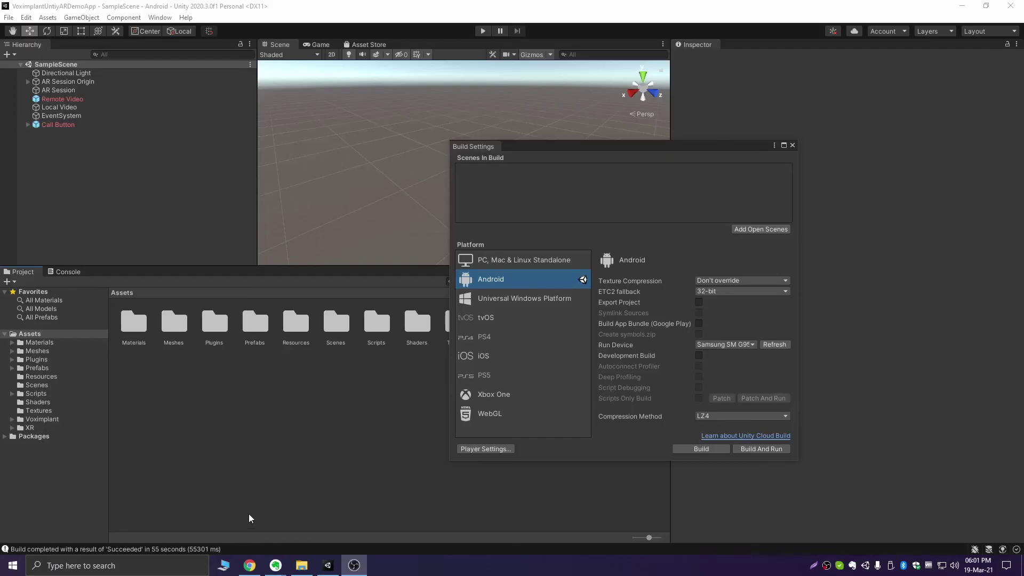
Launch Web Server for Chrome from the link in the project README.
{"action": "left_click", "coordinate": [249, 566]}
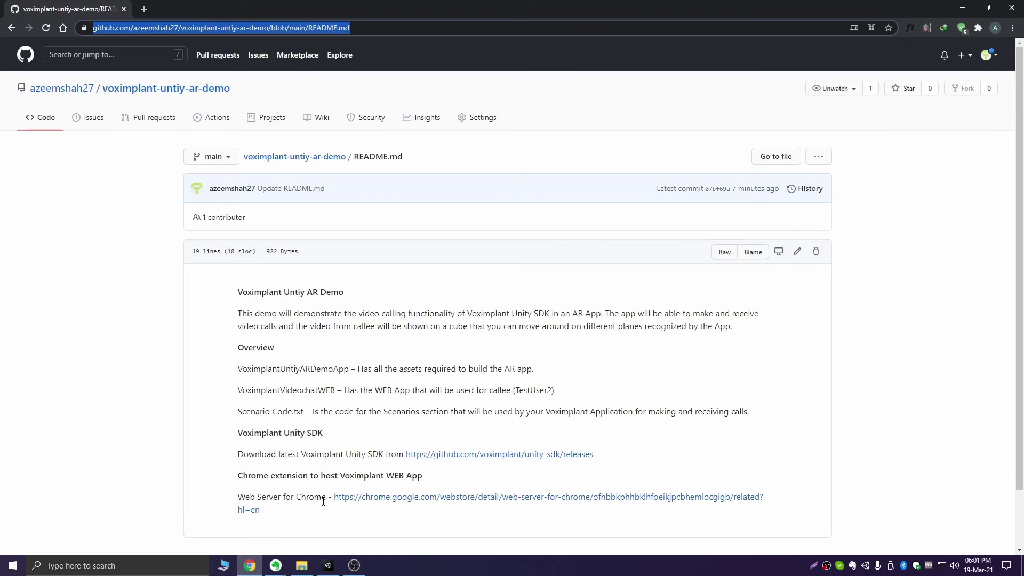
{"action": "scroll", "coordinate": [346, 485], "scroll_direction": "down", "scroll_amount": 1}
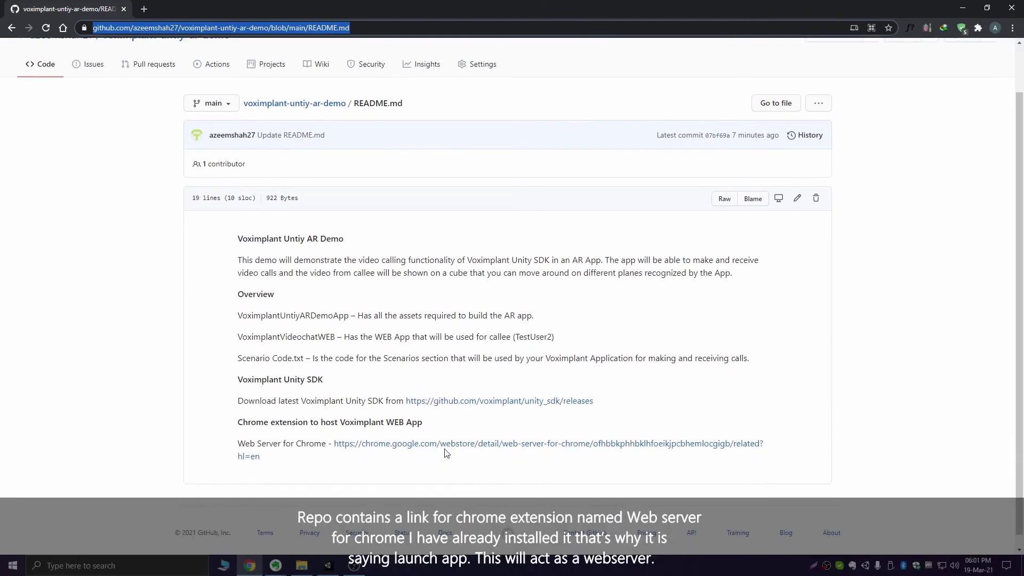
{"action": "left_click", "coordinate": [457, 446]}
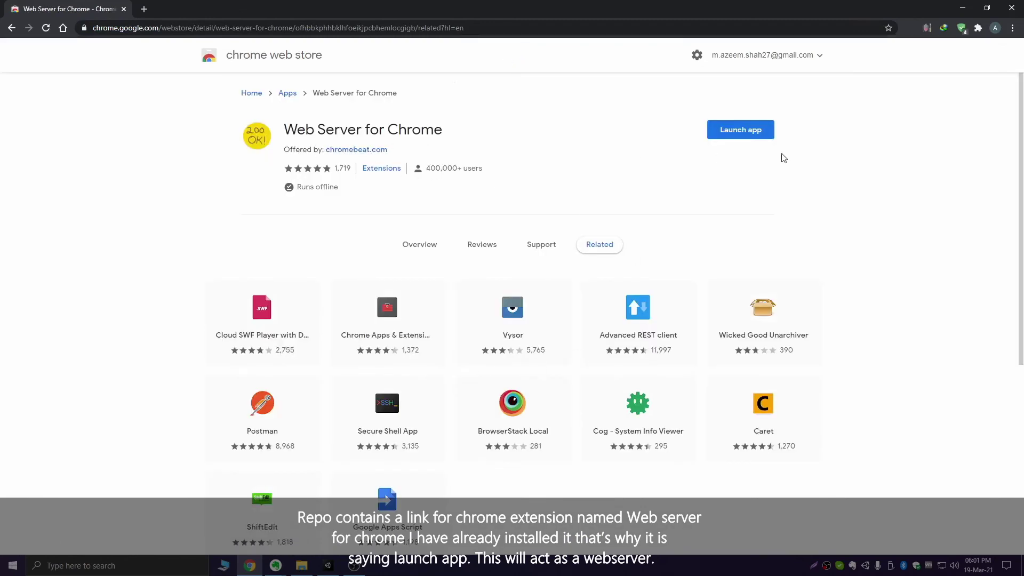
{"action": "left_click", "coordinate": [746, 133]}
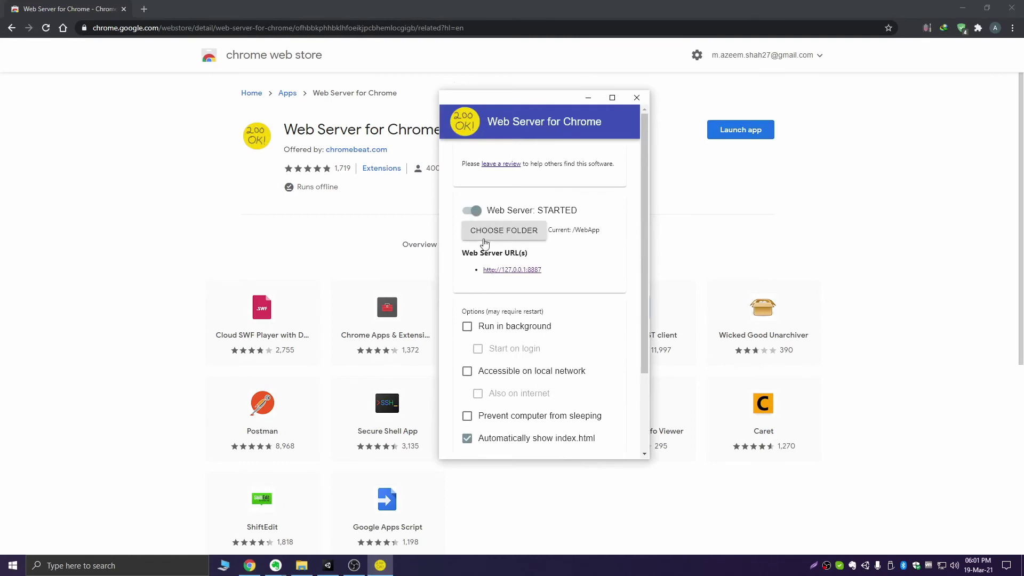
Serve Desktop > voximplant-untiy-ar-demo-main > VoximplantVideochatWEB > WebApp at 127.0.0.1:8887.
{"action": "left_click", "coordinate": [485, 244]}
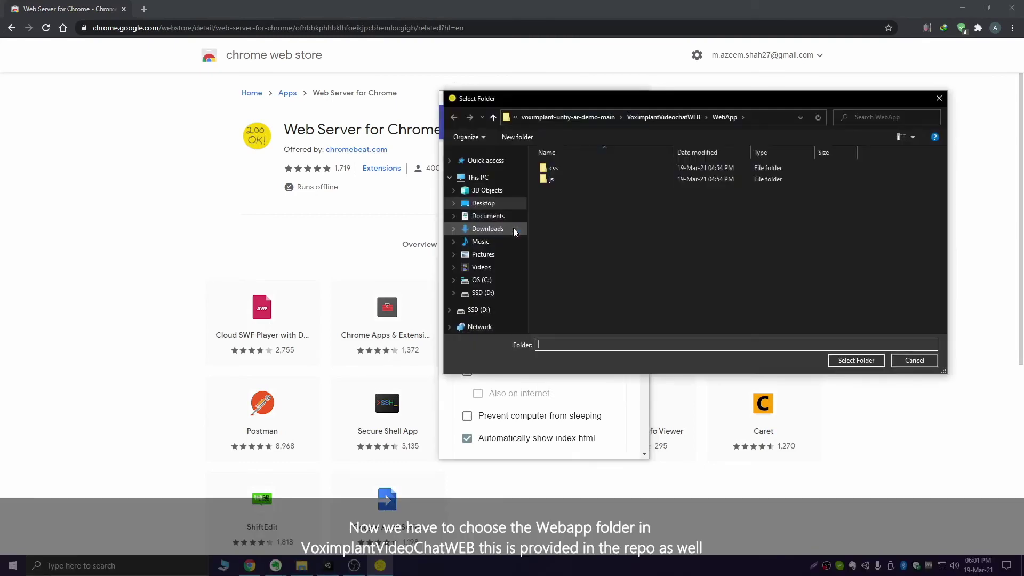
{"action": "left_click", "coordinate": [485, 203]}
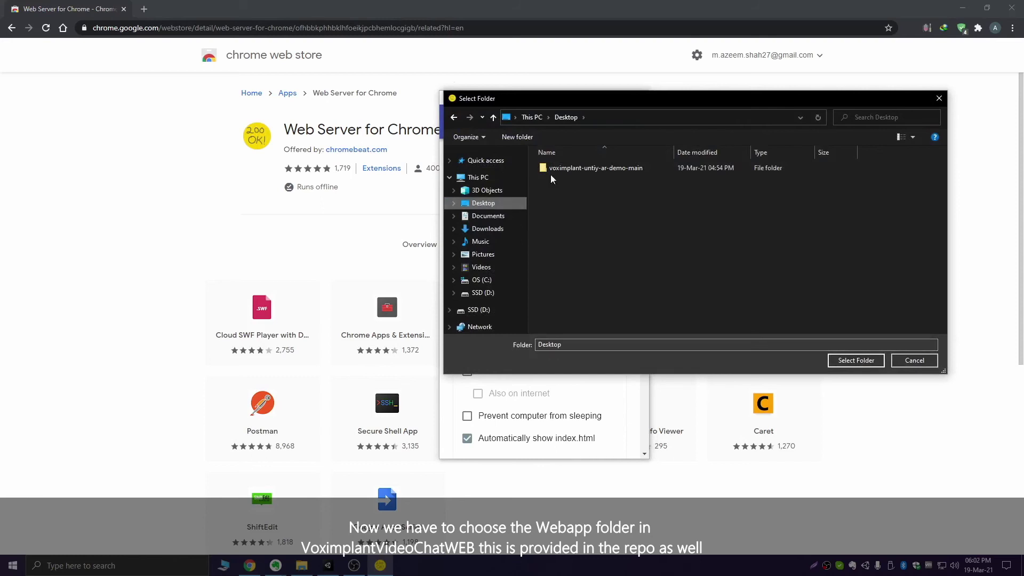
{"action": "double_click", "coordinate": [559, 172]}
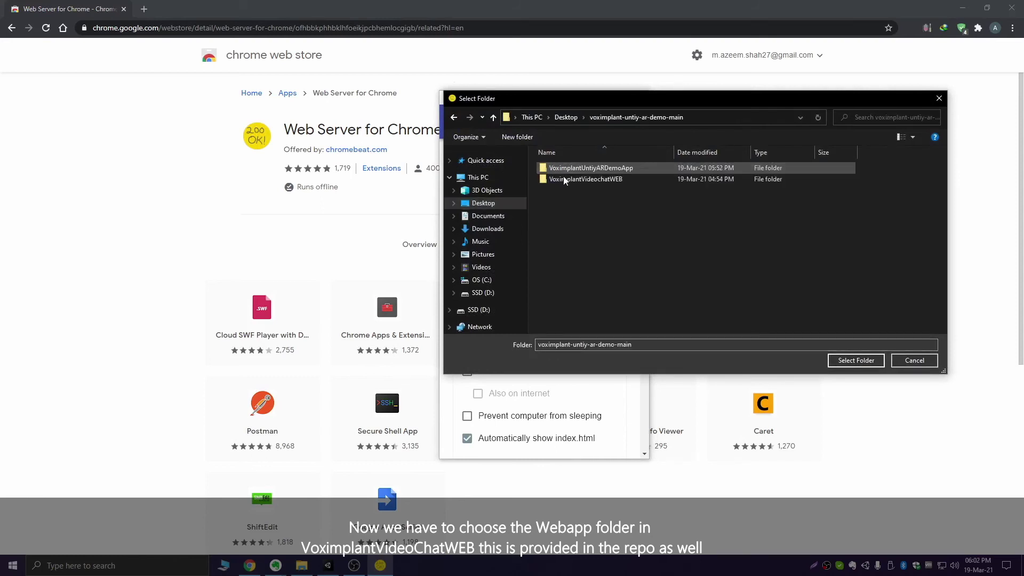
{"action": "double_click", "coordinate": [600, 180]}
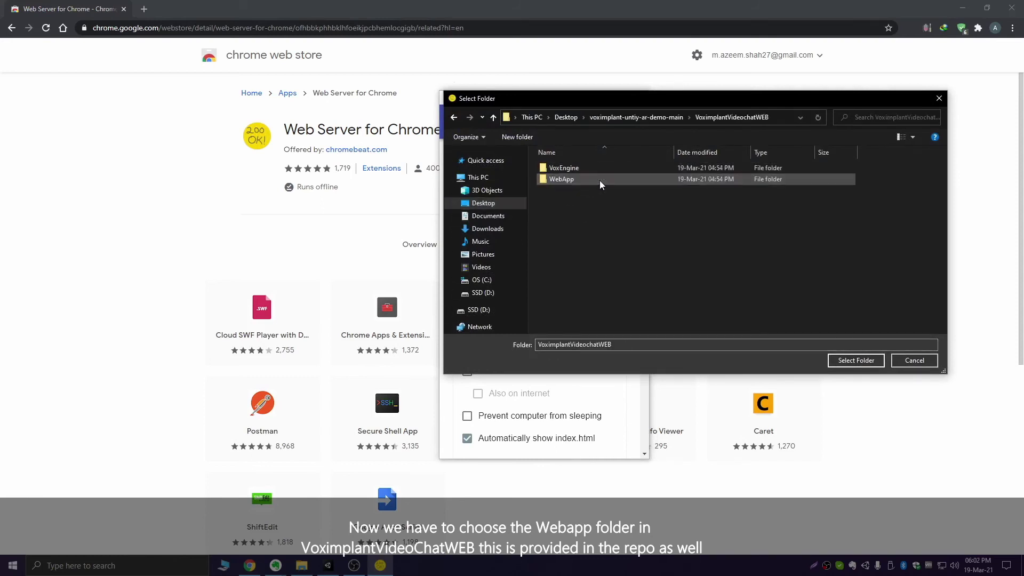
{"action": "left_click", "coordinate": [562, 181]}
{"action": "left_click", "coordinate": [855, 359]}
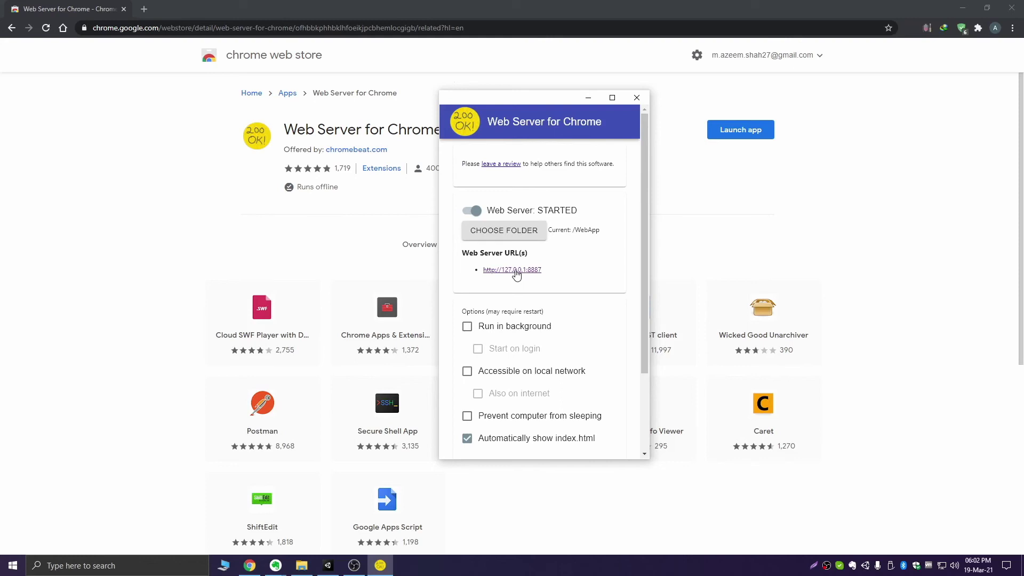
{"action": "left_click", "coordinate": [144, 9]}
Load 127.0.0.1:8887/index.html#accname= with the Voximplant account name in Chrome.
{"action": "left_click", "coordinate": [158, 26]}
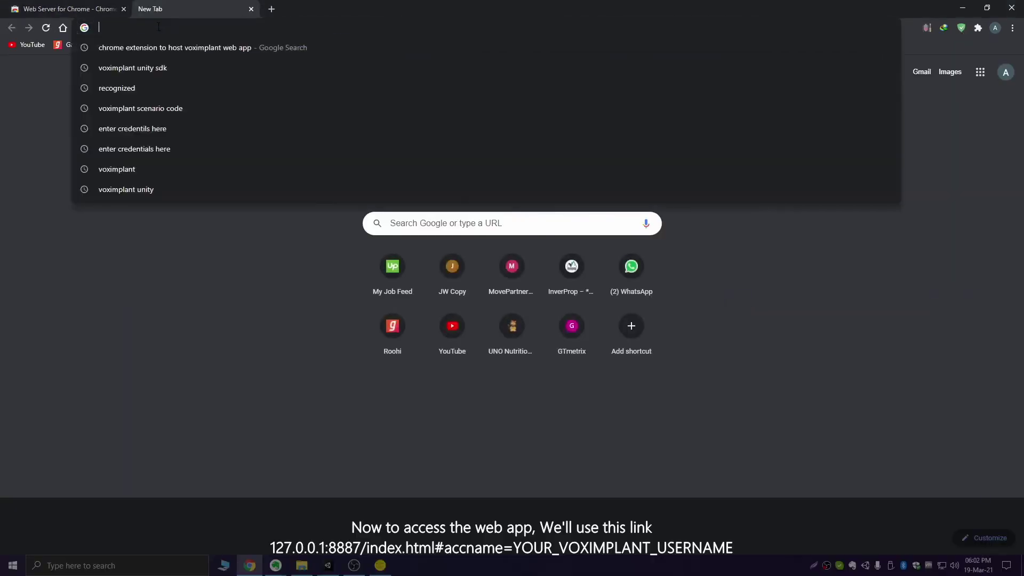
{"action": "type", "text": "127"}
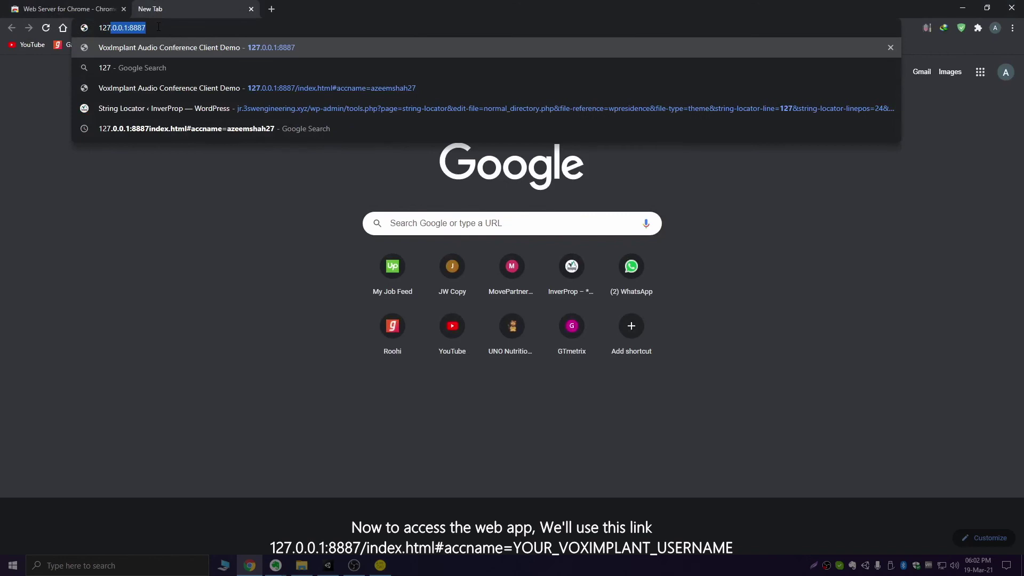
{"action": "key", "text": "Down"}
{"action": "key", "text": "Down"}
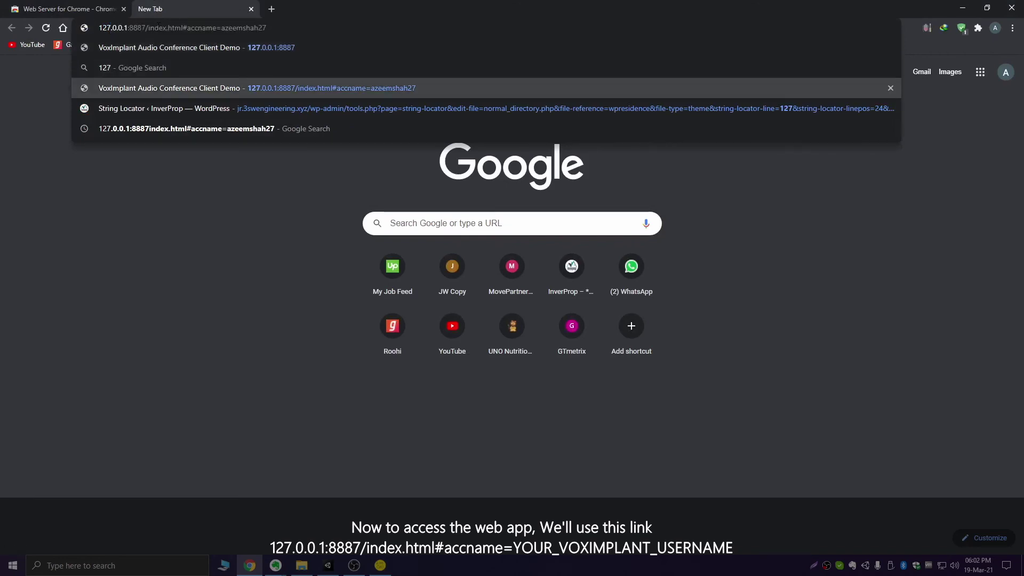
{"action": "key", "text": "BackSpace"}
{"action": "key", "text": "BackSpace"}
{"action": "key", "text": "BackSpace"}
{"action": "key", "text": "BackSpace"}
{"action": "key", "text": "BackSpace"}
{"action": "key", "text": "BackSpace"}
{"action": "key", "text": "BackSpace"}
{"action": "key", "text": "BackSpace"}
{"action": "key", "text": "BackSpace"}
{"action": "key", "text": "BackSpace"}
{"action": "key", "text": "BackSpace"}
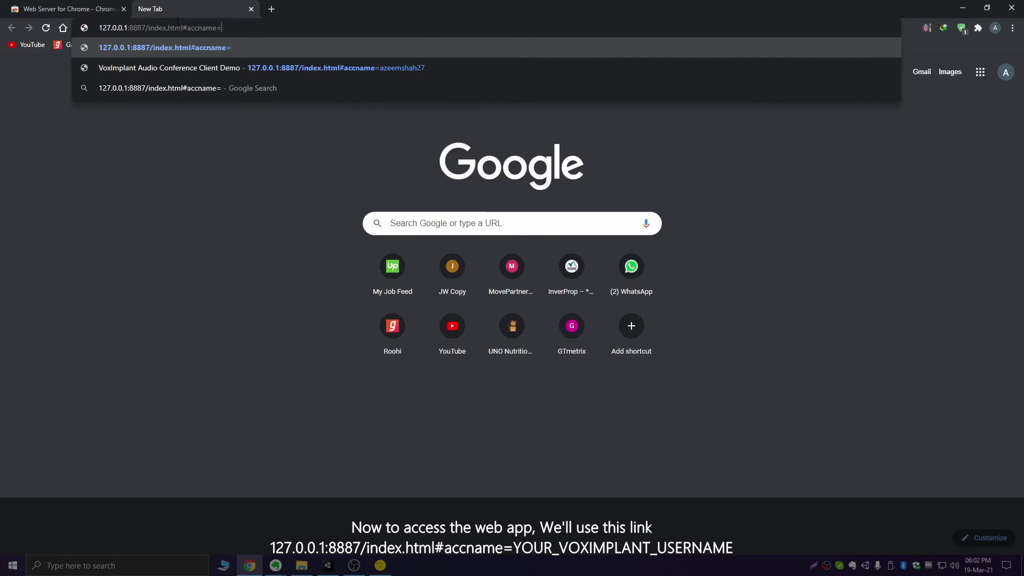
{"action": "type", "text": "test"}
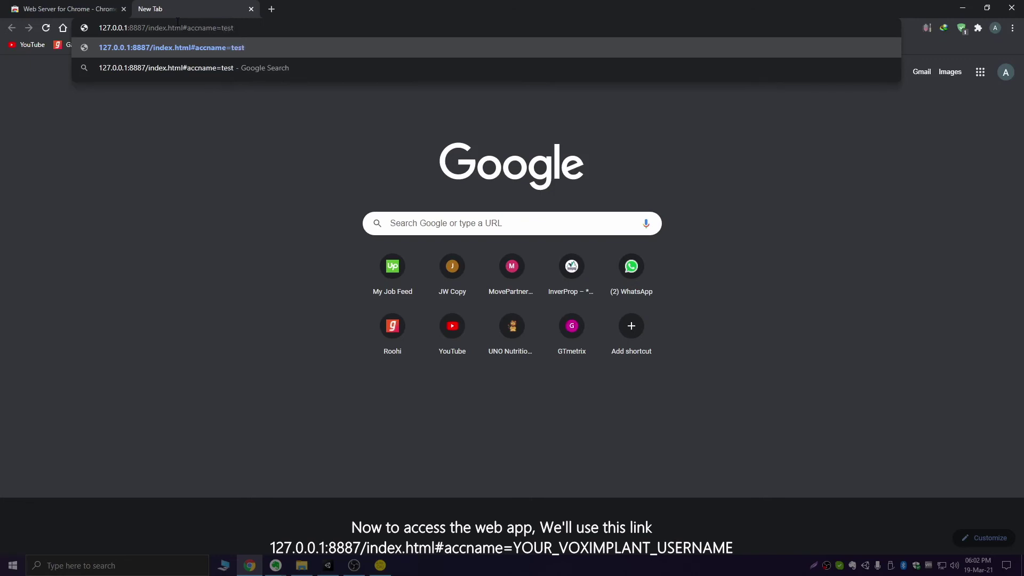
{"action": "type", "text": "3swengg"}
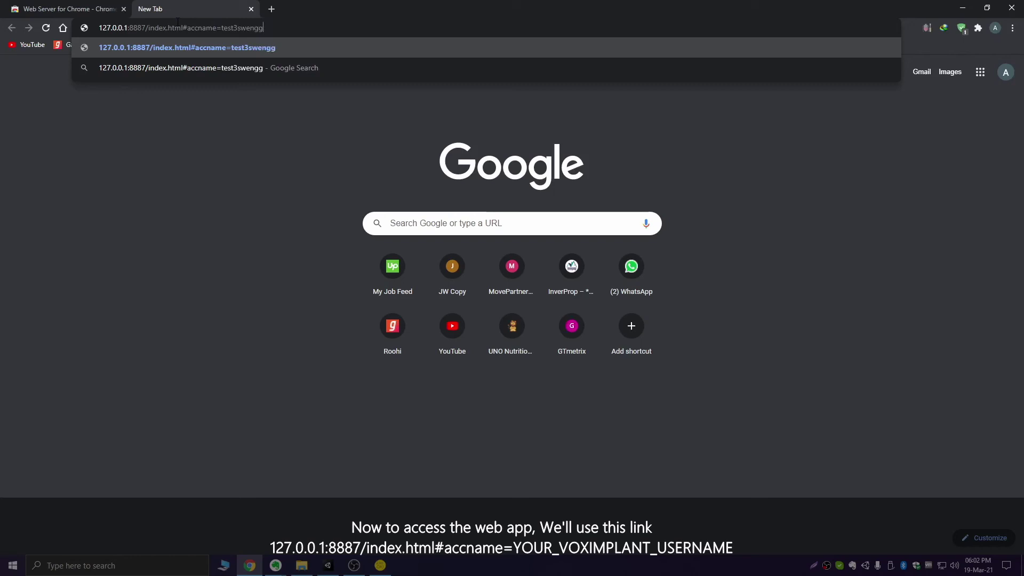
{"action": "key", "text": "Return"}
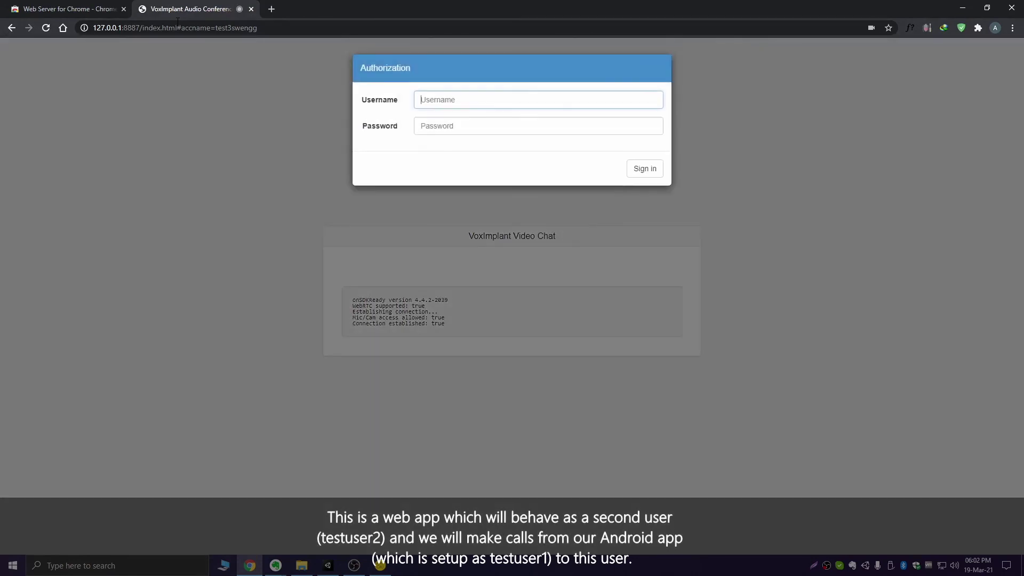
Sign in to the video chat as testuser2 with its password.
{"action": "left_click_drag", "start_coordinate": [258, 27], "coordinate": [216, 28]}
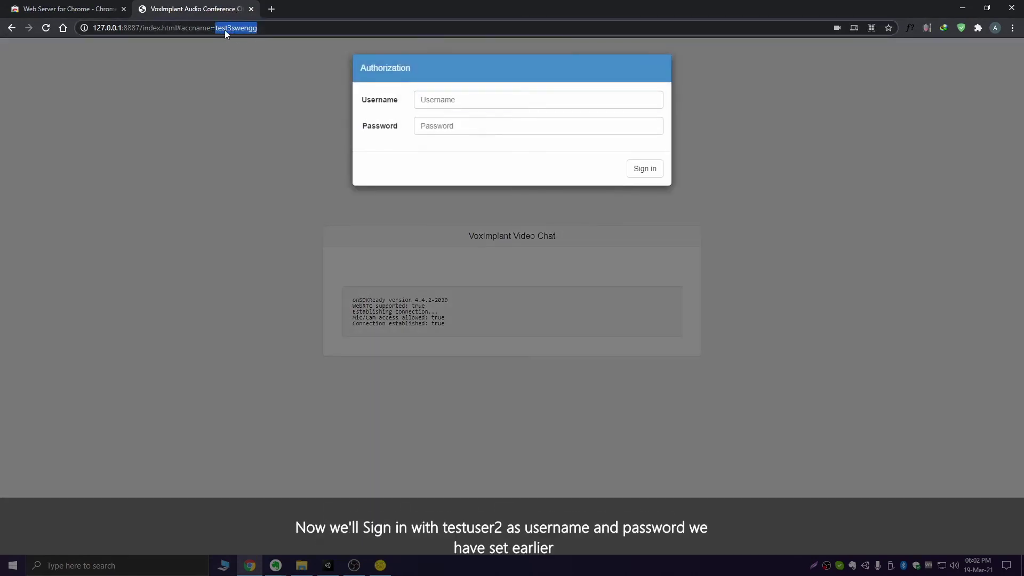
{"action": "left_click", "coordinate": [285, 33]}
{"action": "left_click", "coordinate": [447, 99]}
{"action": "type", "text": "te"}
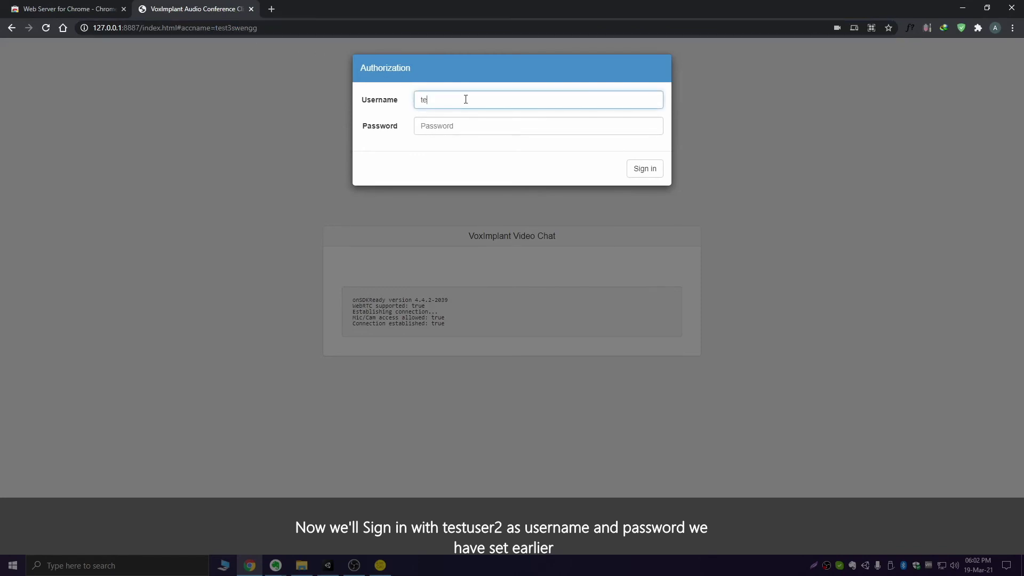
{"action": "type", "text": "stuser1"}
{"action": "key", "text": "Tab"}
{"action": "left_click", "coordinate": [466, 99]}
{"action": "type", "text": "2"}
{"action": "left_click", "coordinate": [456, 127]}
{"action": "type", "text": "t"}
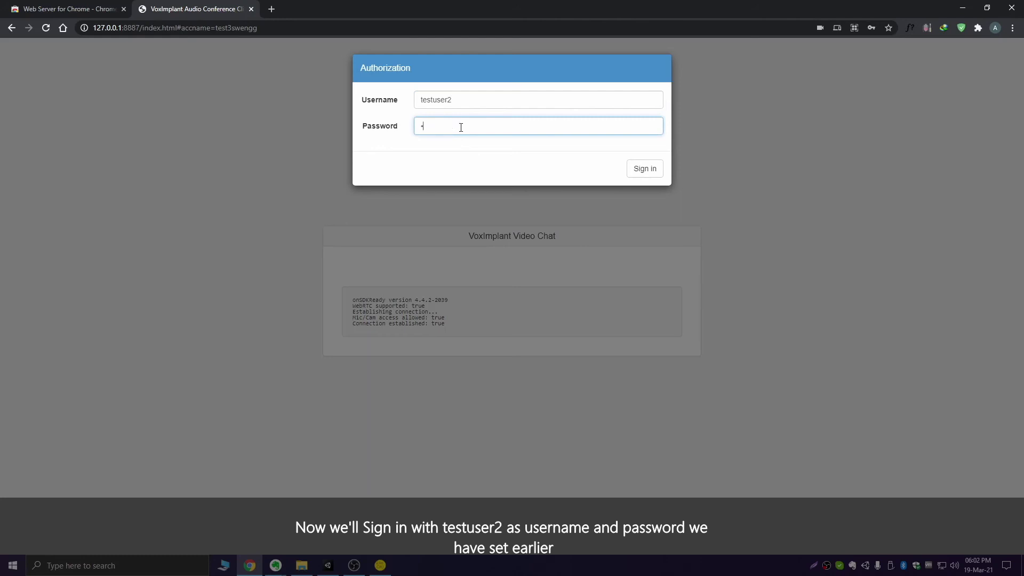
{"action": "key", "text": "BackSpace"}
{"action": "left_click", "coordinate": [657, 168]}
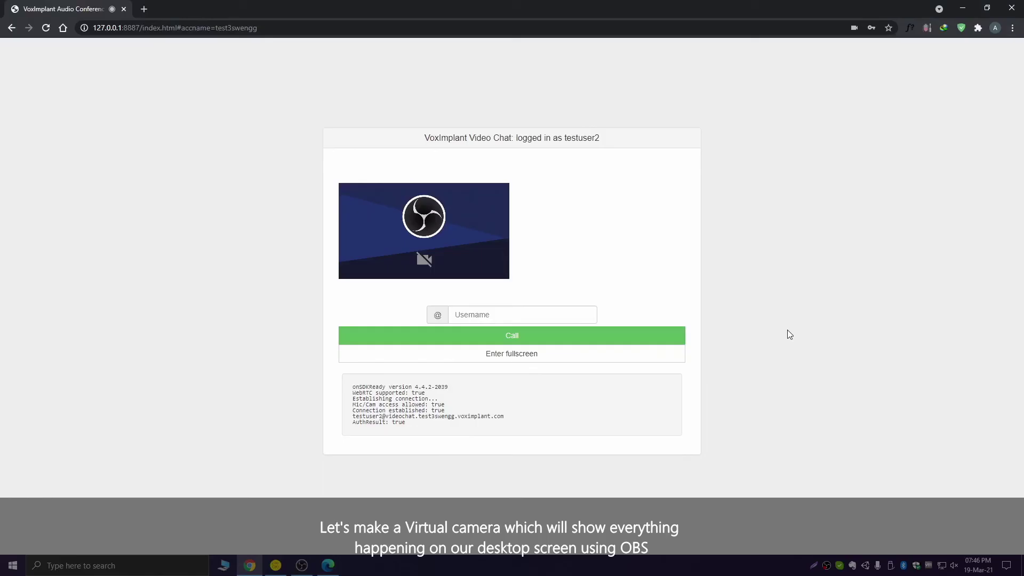
Start the OBS Studio virtual camera and minimize OBS.
{"action": "left_click", "coordinate": [301, 566]}
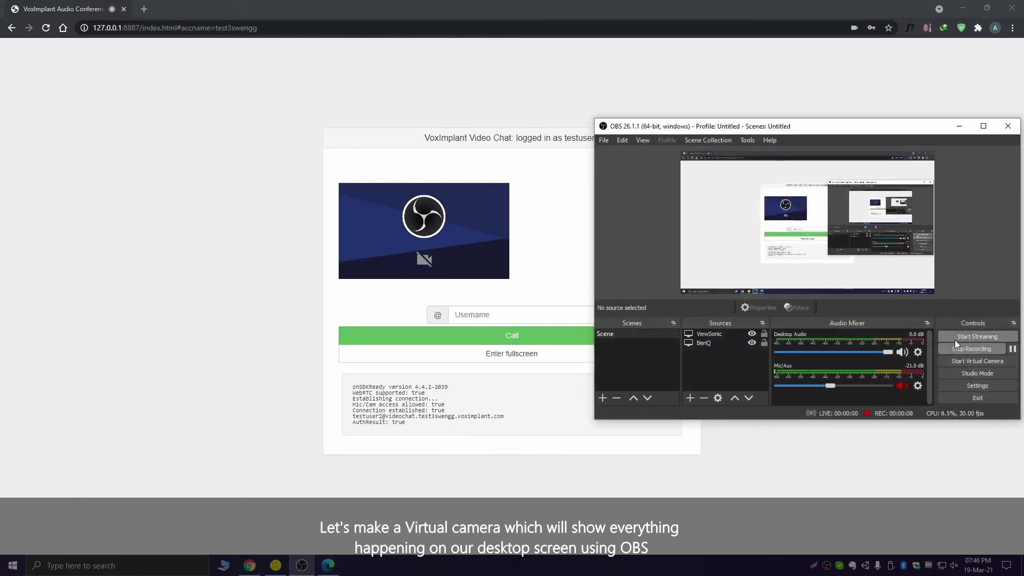
{"action": "left_click", "coordinate": [972, 364]}
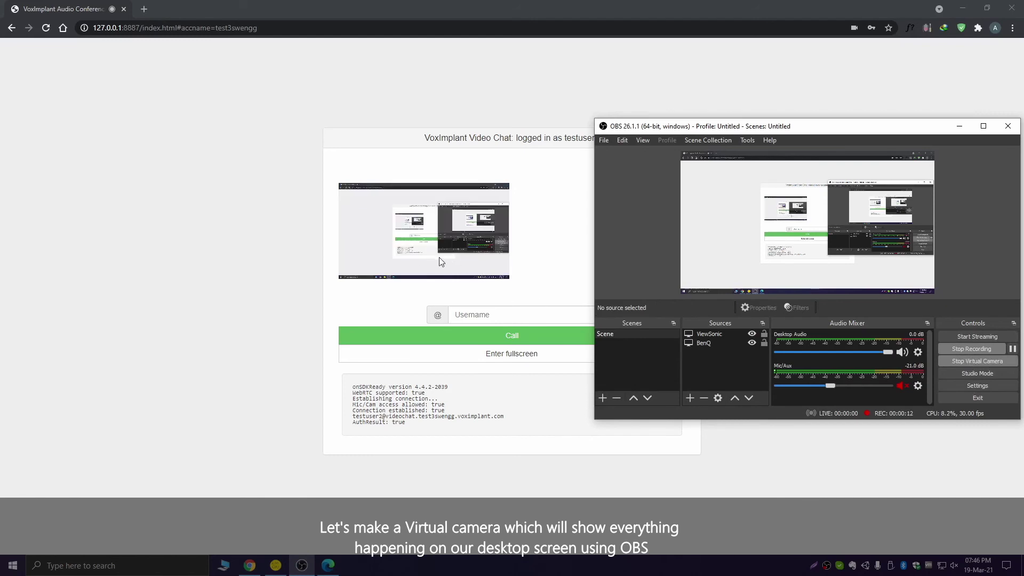
{"action": "left_click", "coordinate": [959, 126]}
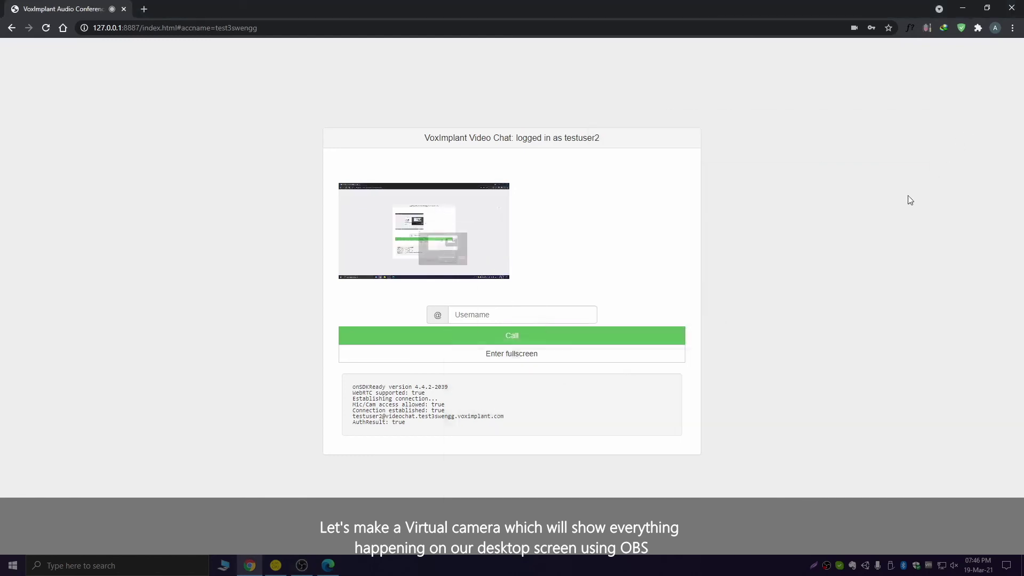
{"action": "left_click", "coordinate": [328, 564]}
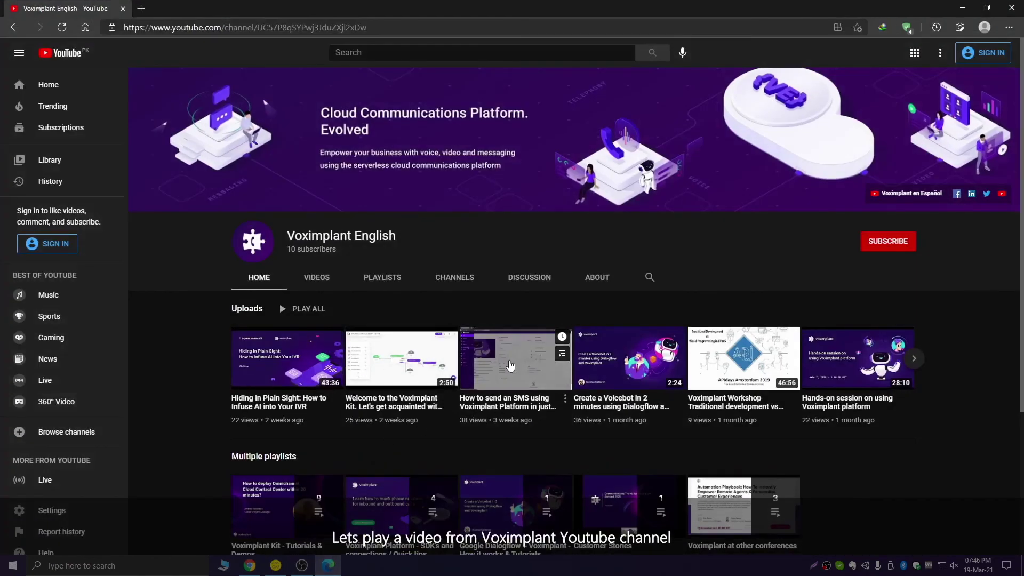
Open and pause Voximplant's SMS video, then place Edge and Chrome side by side.
{"action": "left_click", "coordinate": [496, 350]}
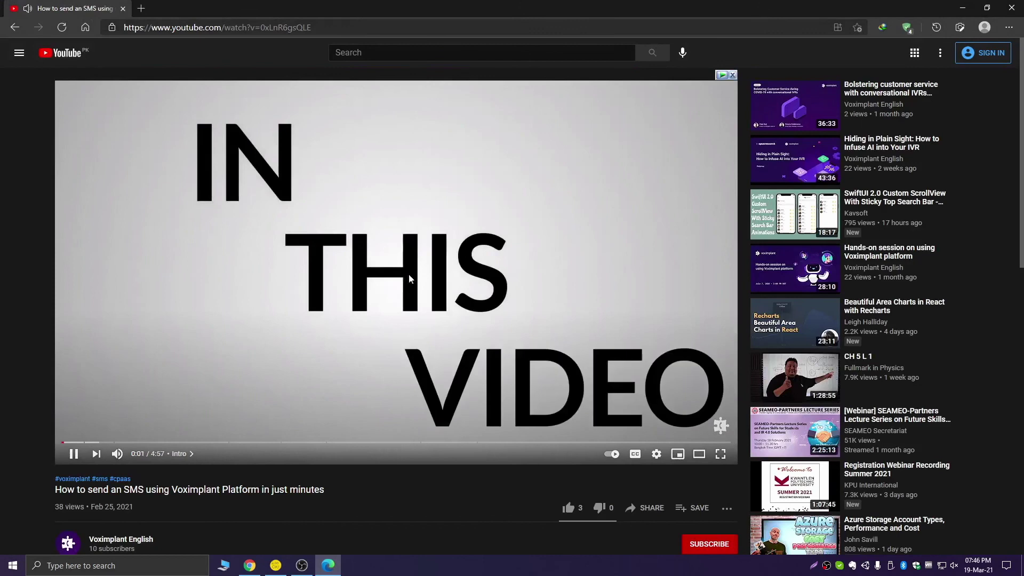
{"action": "left_click", "coordinate": [409, 274]}
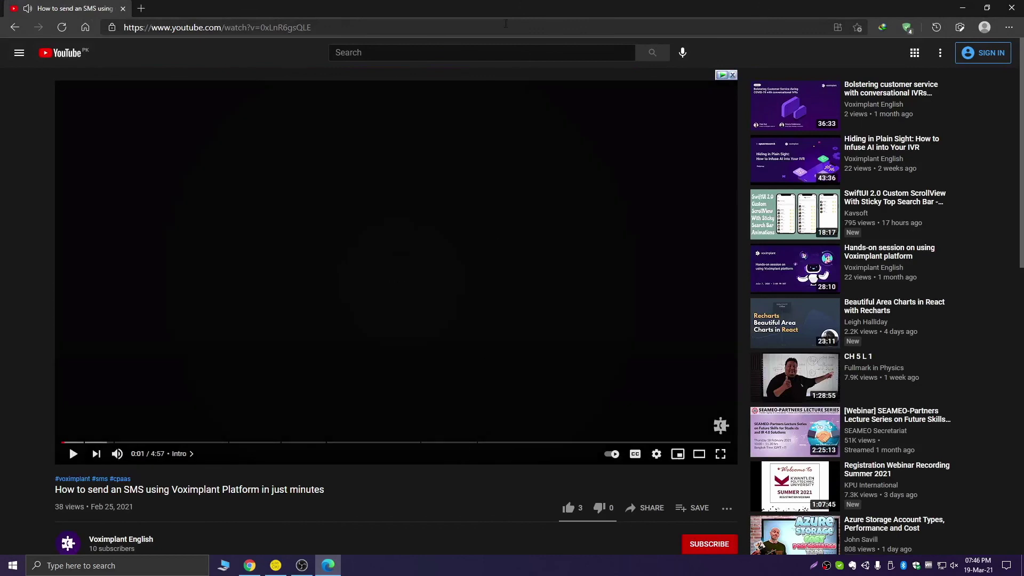
{"action": "double_click", "coordinate": [503, 15]}
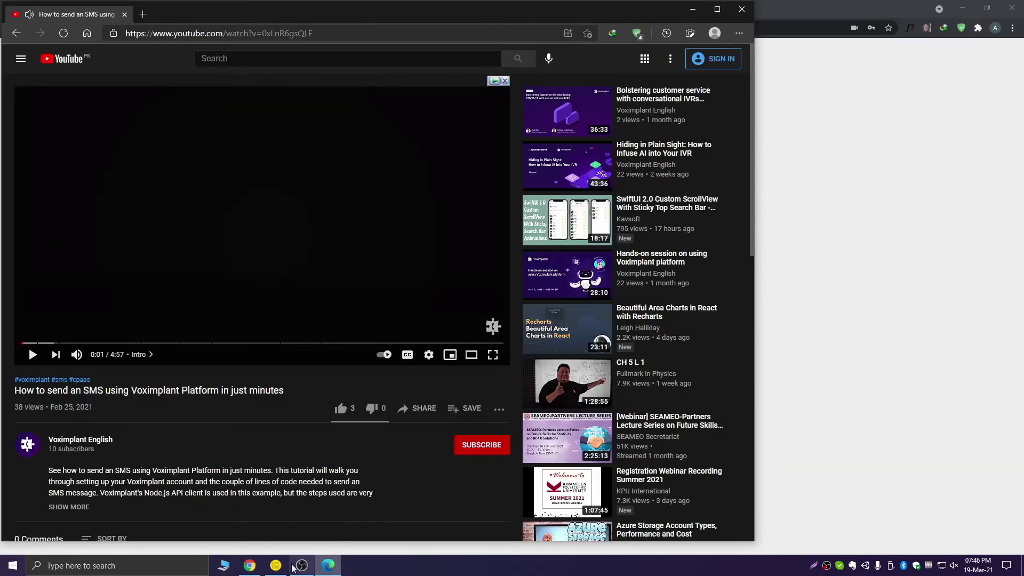
{"action": "left_click", "coordinate": [250, 566]}
{"action": "double_click", "coordinate": [469, 19]}
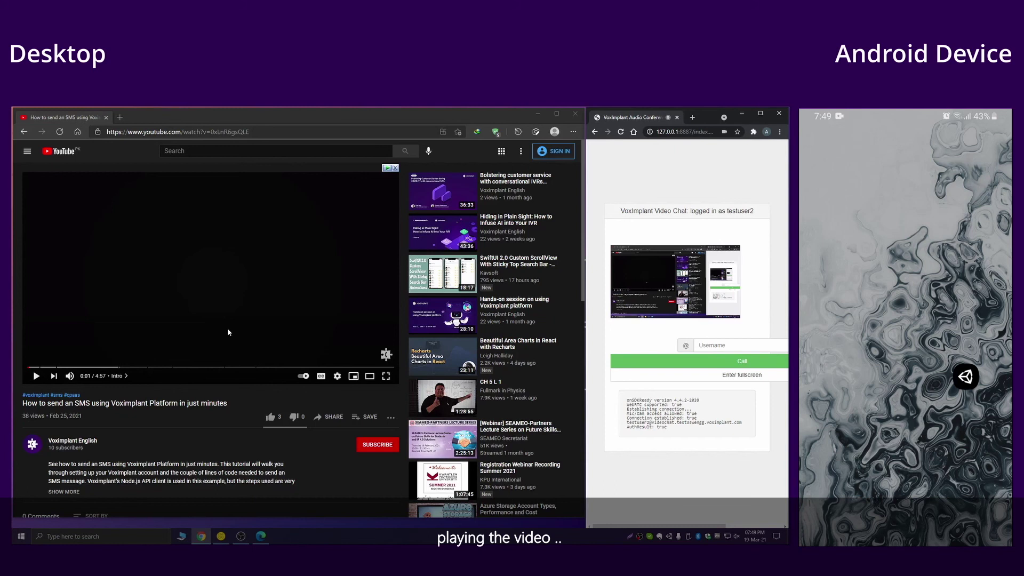
Play the SMS tutorial video on YouTube.
{"action": "left_click", "coordinate": [239, 309]}
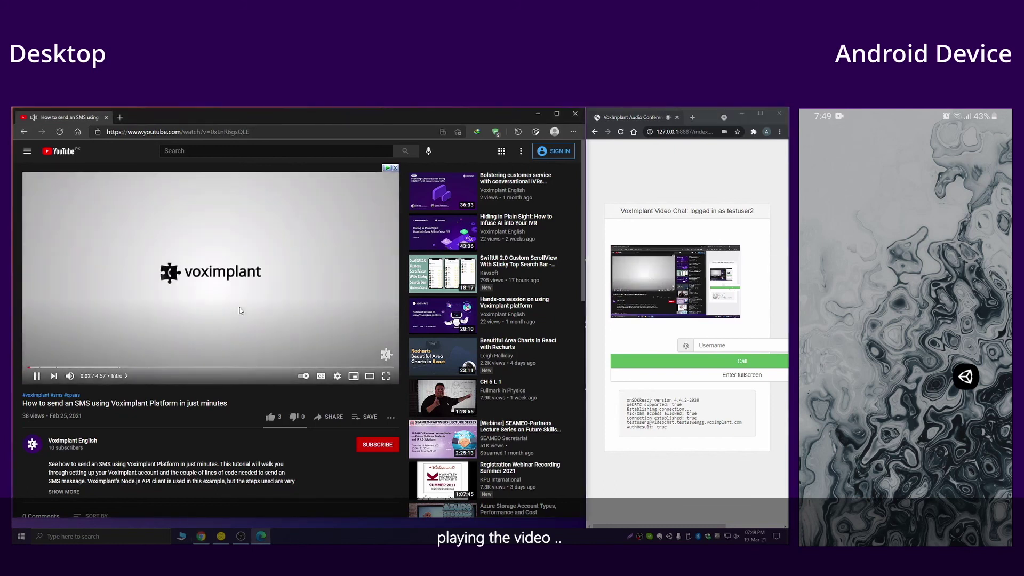